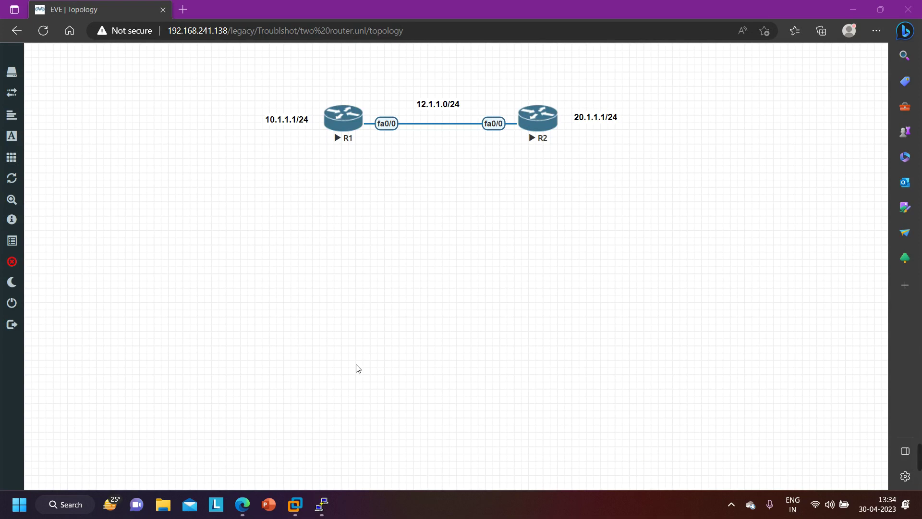
Step: Bring up the R1 console and run show ip int br to check FastEthernet0/0's address and status
{"action": "mouse_move", "coordinate": [326, 512]}
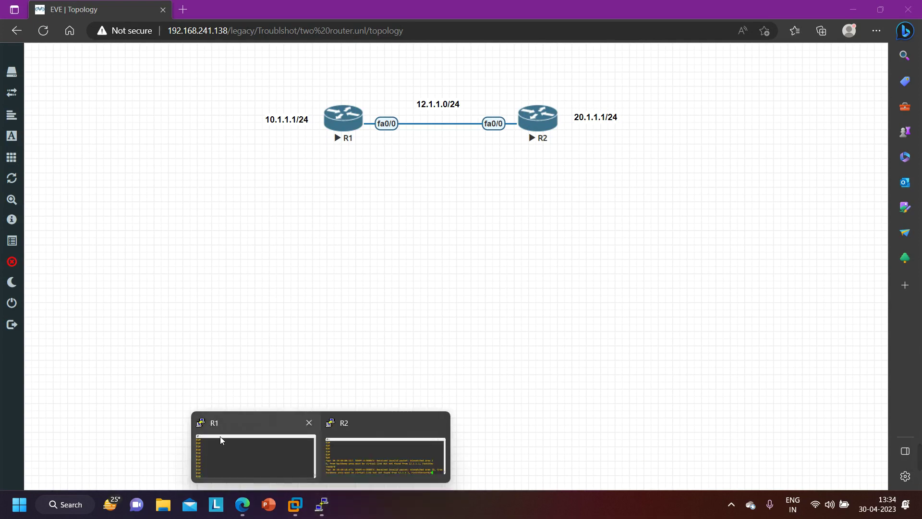
{"action": "left_click", "coordinate": [219, 436]}
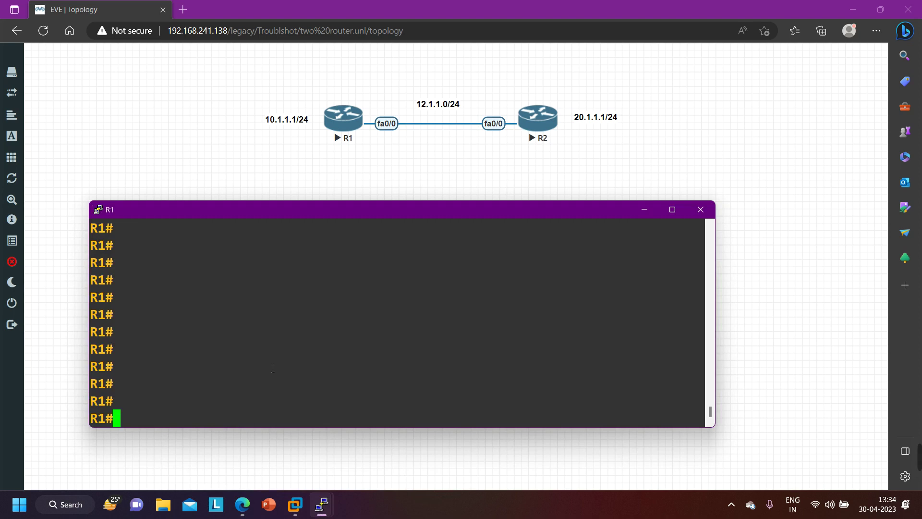
{"action": "type", "text": "sh"}
{"action": "key", "text": "Tab"}
{"action": "type", "text": "ip int br"}
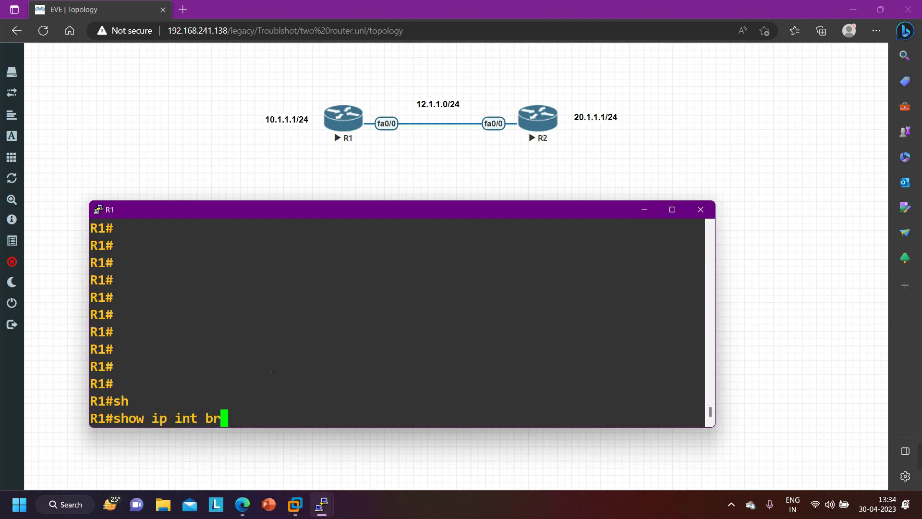
{"action": "key", "text": "Return"}
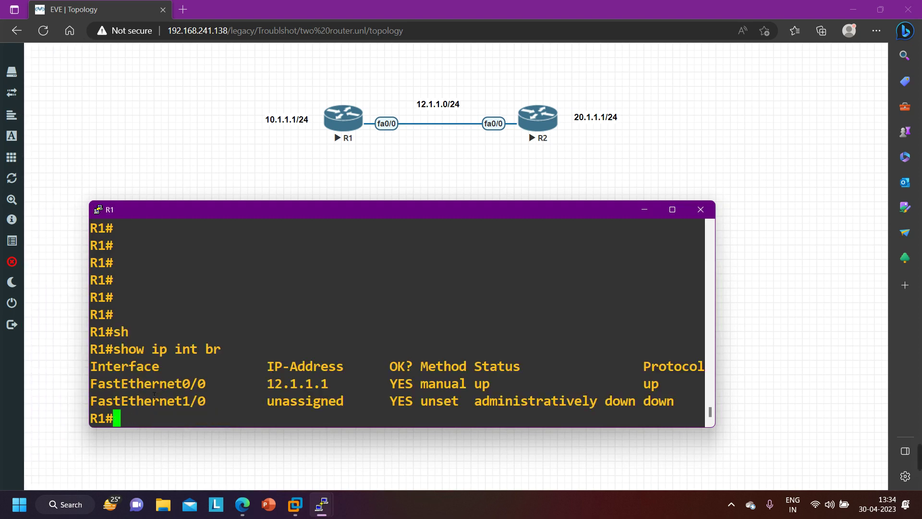
{"action": "left_click_drag", "start_coordinate": [149, 388], "coordinate": [343, 384]}
Step: Switch to the R2 console and run show ip int br to check its FastEthernet0/0 address and status
{"action": "mouse_move", "coordinate": [321, 504]}
{"action": "left_click", "coordinate": [370, 459]}
{"action": "key", "text": "Return"}
{"action": "key", "text": "Return"}
{"action": "key", "text": "Return"}
{"action": "key", "text": "Return"}
{"action": "key", "text": "Return"}
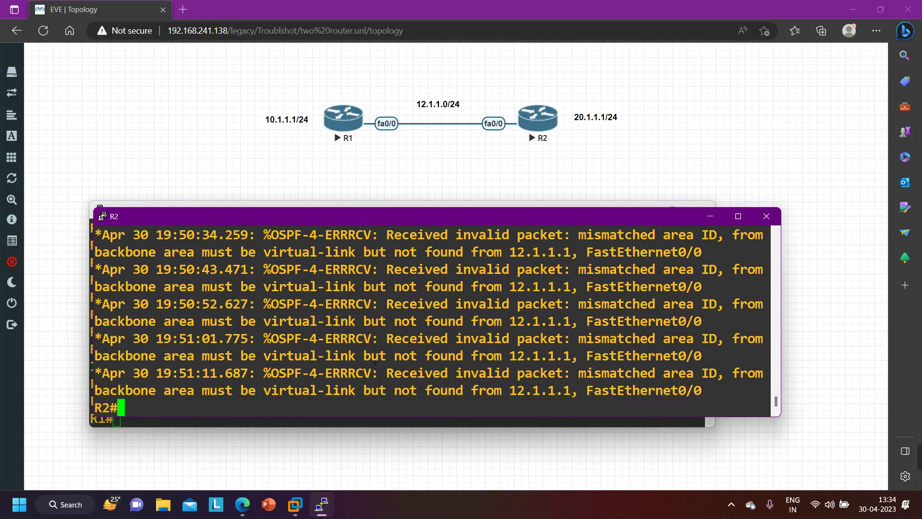
{"action": "type", "text": "sh"}
{"action": "key", "text": "Tab"}
{"action": "type", "text": "ip int br"}
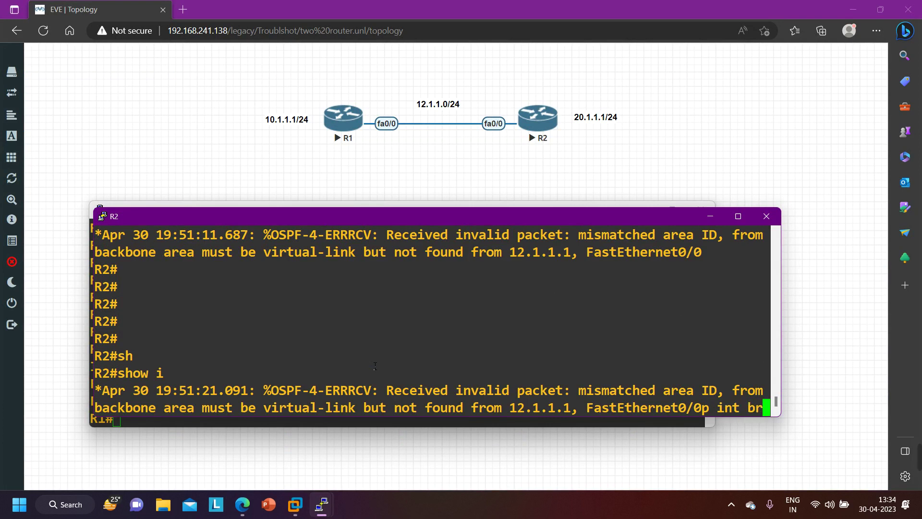
{"action": "key", "text": "Return"}
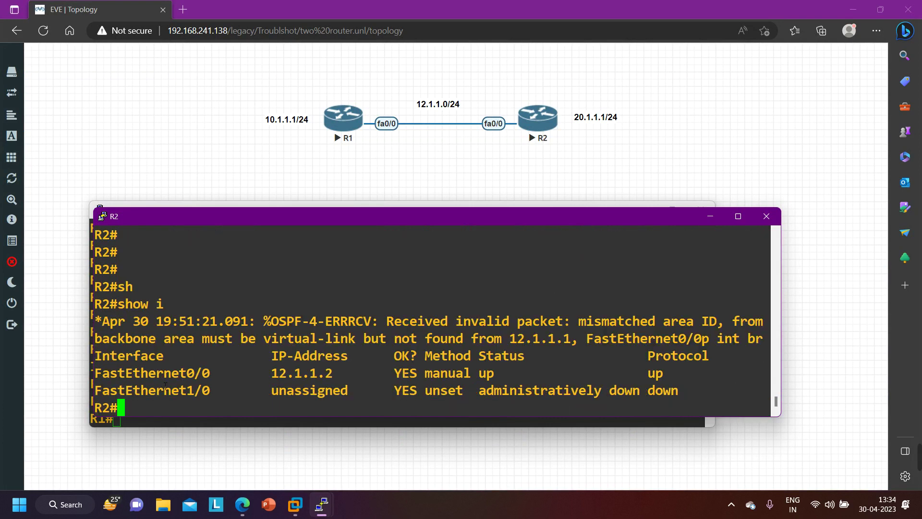
{"action": "left_click_drag", "start_coordinate": [162, 373], "coordinate": [365, 379]}
{"action": "left_click", "coordinate": [367, 383]}
Step: Ping 12.1.1.1 from R2 and examine the success rate
{"action": "key", "text": "Return"}
{"action": "key", "text": "Return"}
{"action": "key", "text": "Return"}
{"action": "type", "text": "ping "}
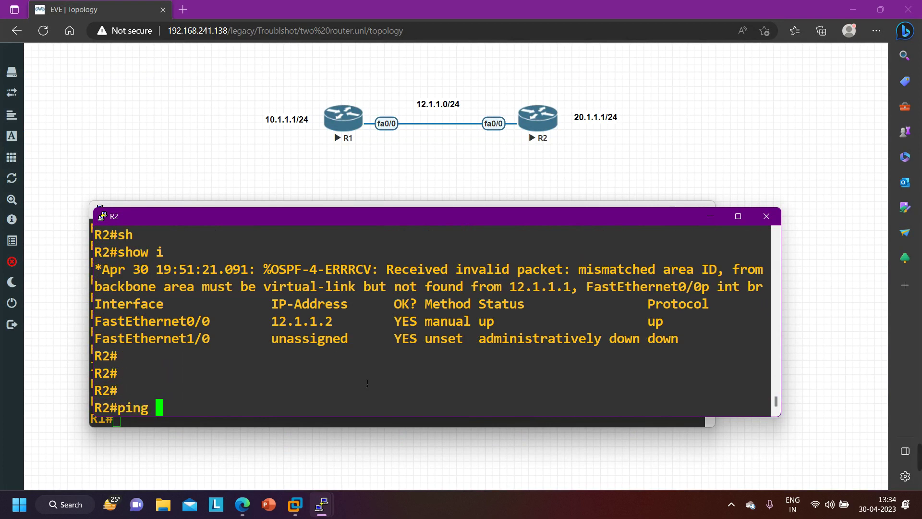
{"action": "type", "text": "12.1.1.1, FastEthernet0/012.1.1.1"}
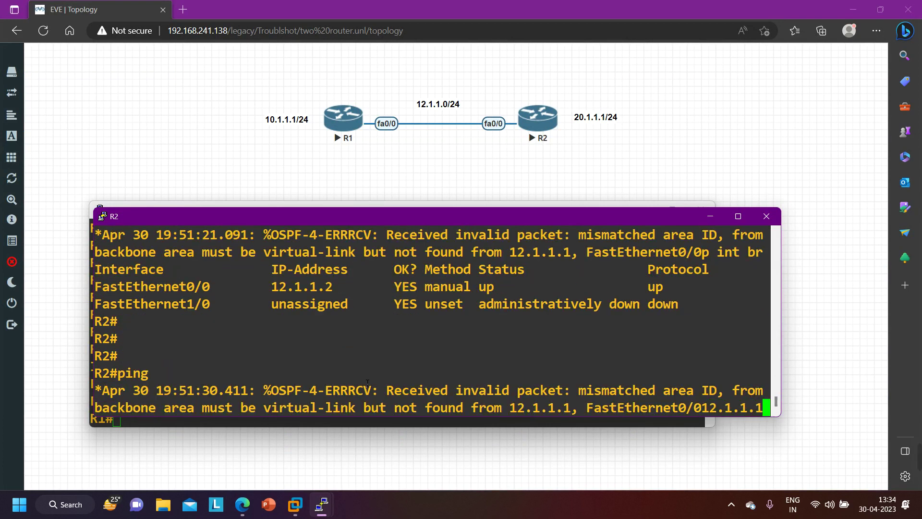
{"action": "key", "text": "Return"}
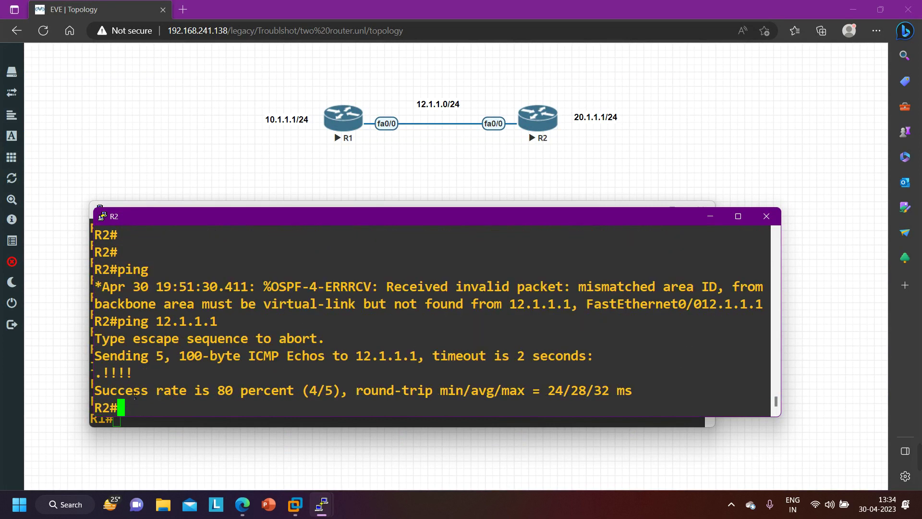
{"action": "left_click_drag", "start_coordinate": [135, 395], "coordinate": [411, 394]}
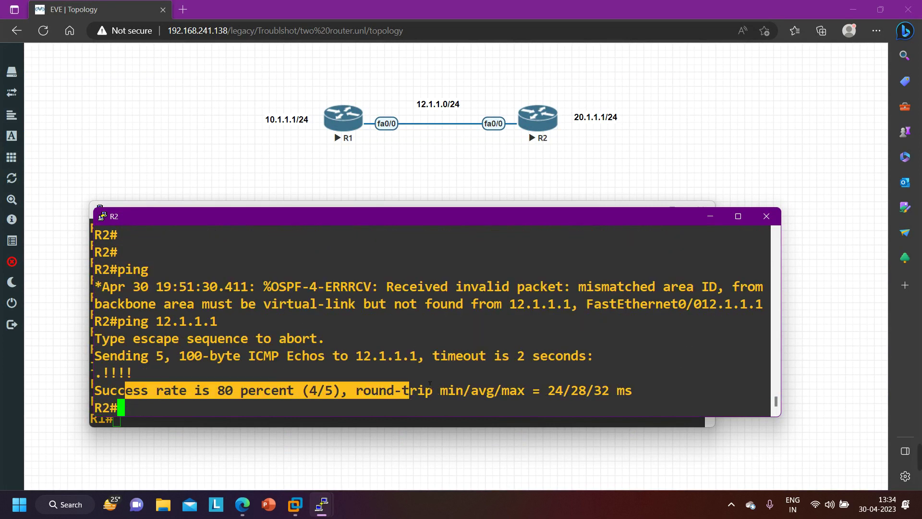
Step: Return to the R1 console and ping 12.1.1.2 to test reachability of R2
{"action": "left_click", "coordinate": [713, 217]}
{"action": "key", "text": "Return"}
{"action": "key", "text": "Return"}
{"action": "key", "text": "Return"}
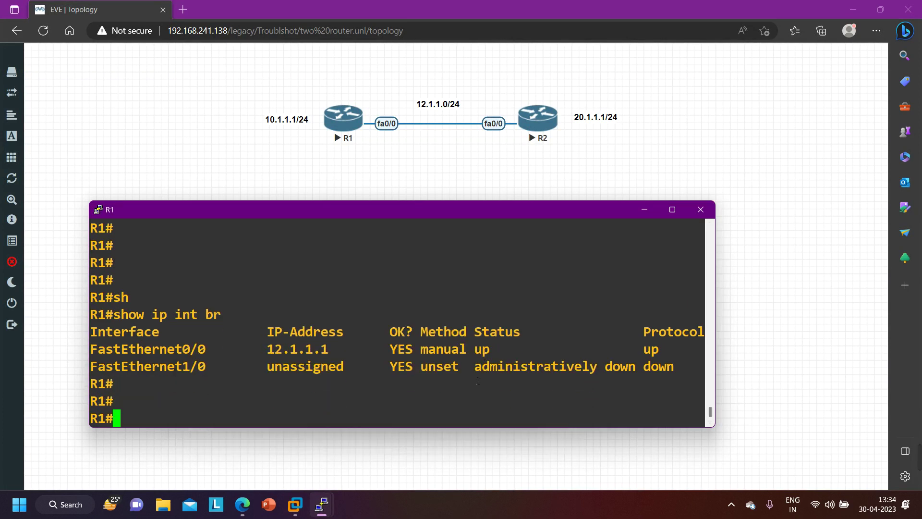
{"action": "type", "text": "ping 12.1.1.2"}
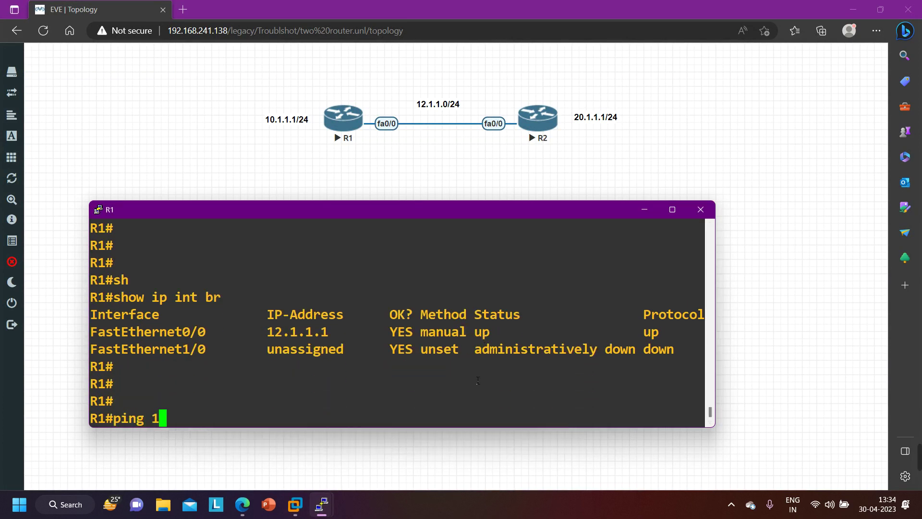
{"action": "key", "text": "Return"}
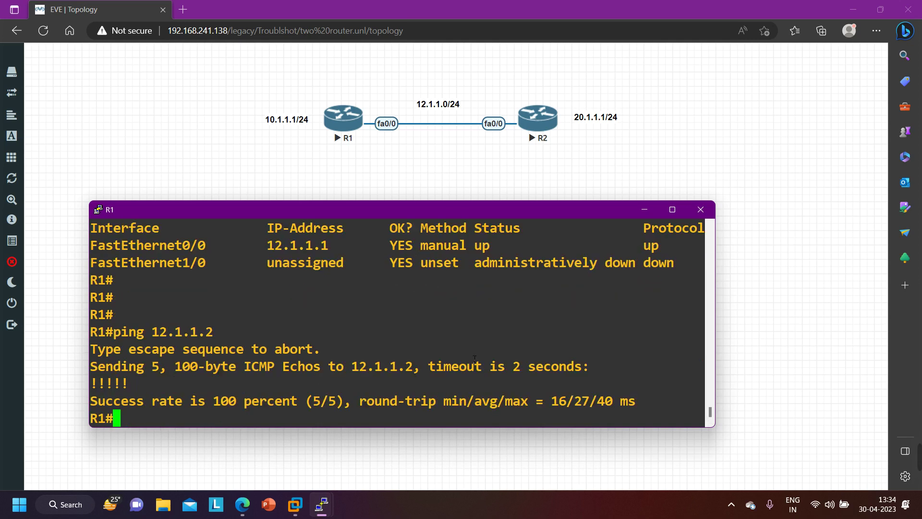
Step: Run show ip ospf neighbor on R1 to check for an OSPF adjacency
{"action": "key", "text": "Return"}
{"action": "type", "text": "sh"}
{"action": "key", "text": "Tab"}
{"action": "type", "text": "ip "}
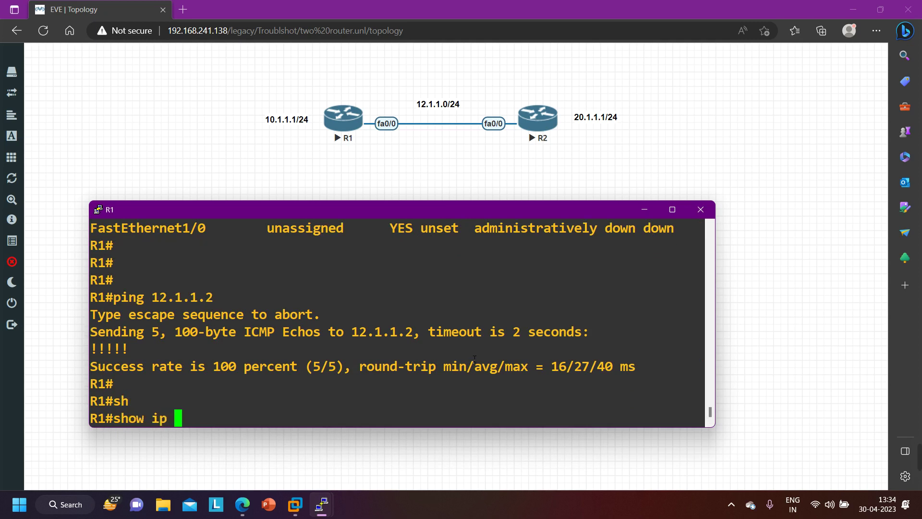
{"action": "type", "text": "o"}
{"action": "key", "text": "Tab"}
{"action": "type", "text": "nei"}
{"action": "key", "text": "Tab"}
{"action": "key", "text": "Return"}
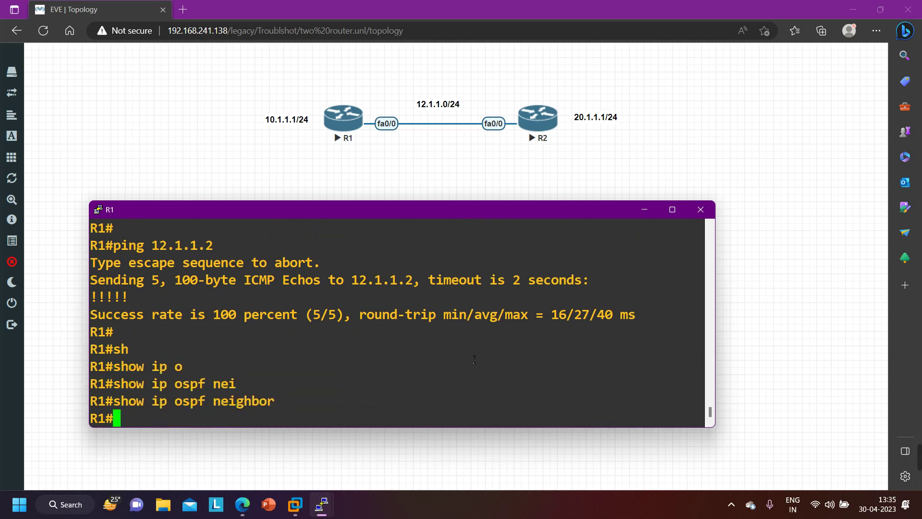
Step: Run show ip protocols on R1 and examine which routing protocol is running
{"action": "type", "text": "sh"}
{"action": "key", "text": "Tab"}
{"action": "type", "text": "i"}
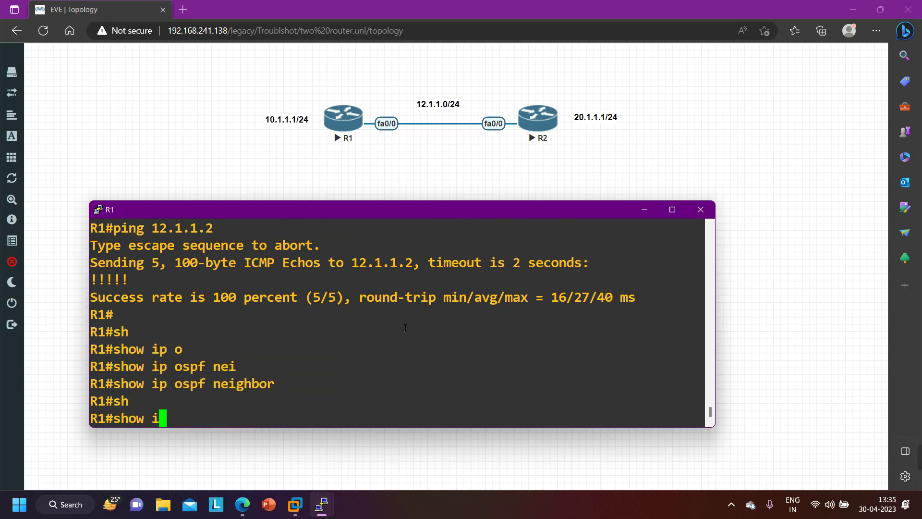
{"action": "type", "text": "p pro"}
{"action": "key", "text": "Tab"}
{"action": "key", "text": "Return"}
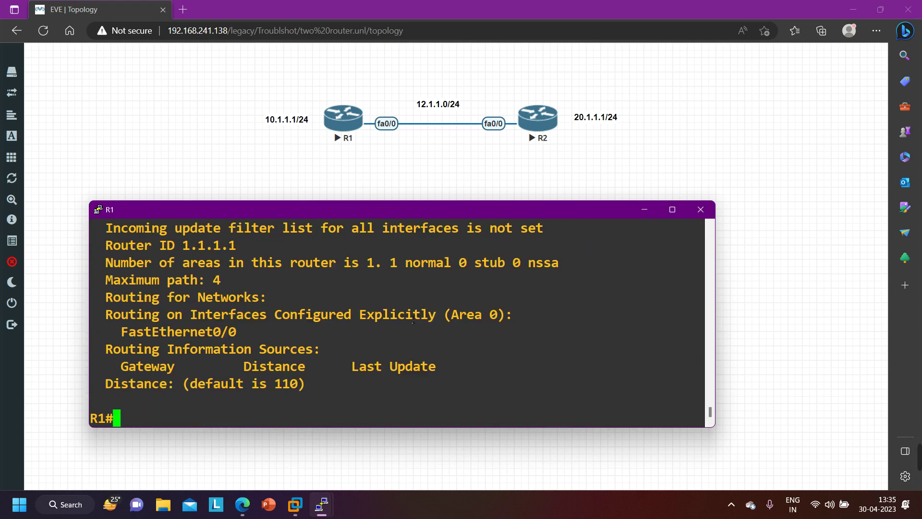
{"action": "scroll", "coordinate": [415, 334], "scroll_direction": "up", "scroll_amount": 4}
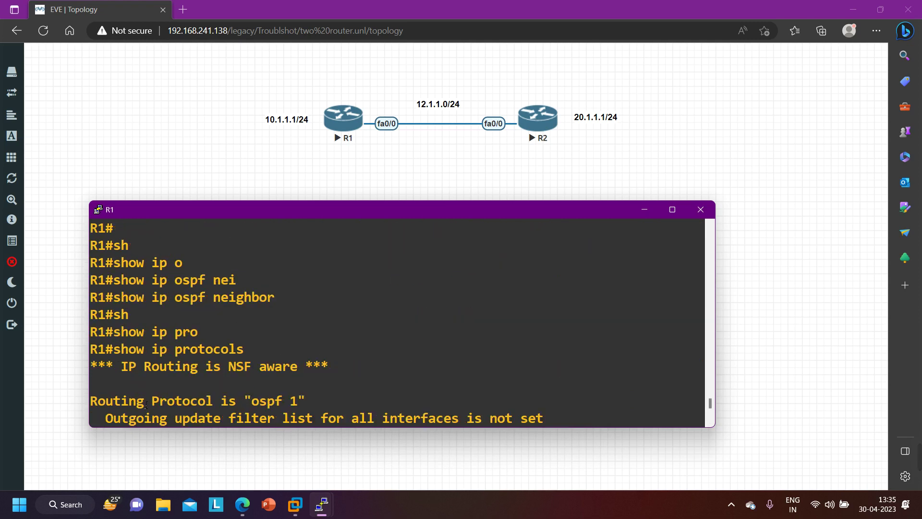
{"action": "left_click_drag", "start_coordinate": [144, 404], "coordinate": [342, 401]}
Step: Run show ip protocols on R2 and examine its OSPF settings, then return to the topology
{"action": "mouse_move", "coordinate": [321, 504]}
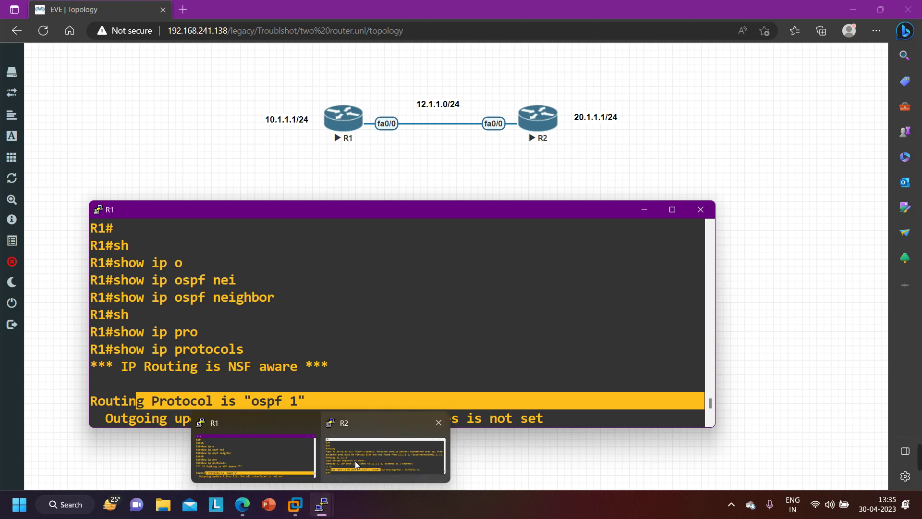
{"action": "left_click", "coordinate": [379, 447]}
{"action": "key", "text": "Return"}
{"action": "key", "text": "Return"}
{"action": "key", "text": "Return"}
{"action": "key", "text": "Return"}
{"action": "key", "text": "Return"}
{"action": "key", "text": "Return"}
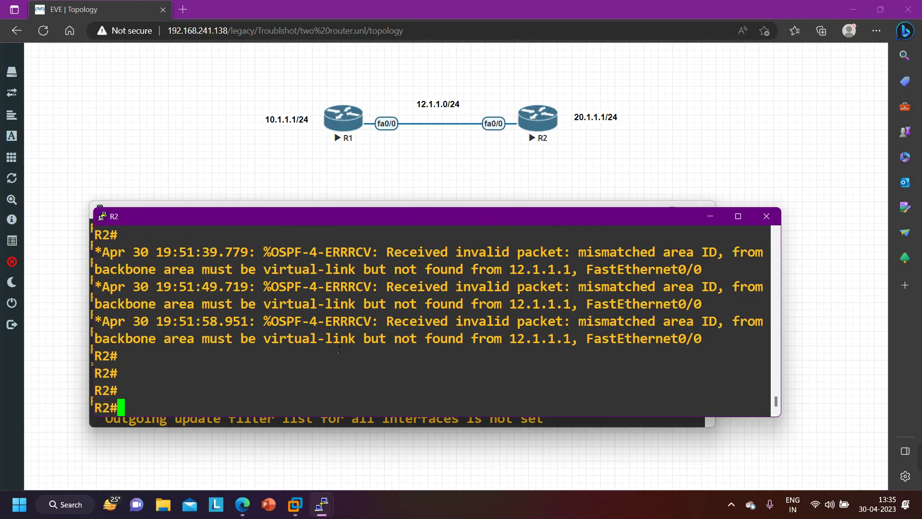
{"action": "type", "text": "sh"}
{"action": "key", "text": "Tab"}
{"action": "type", "text": "ip pro"}
{"action": "key", "text": "Tab"}
{"action": "key", "text": "Return"}
{"action": "scroll", "coordinate": [303, 339], "scroll_direction": "up", "scroll_amount": 2}
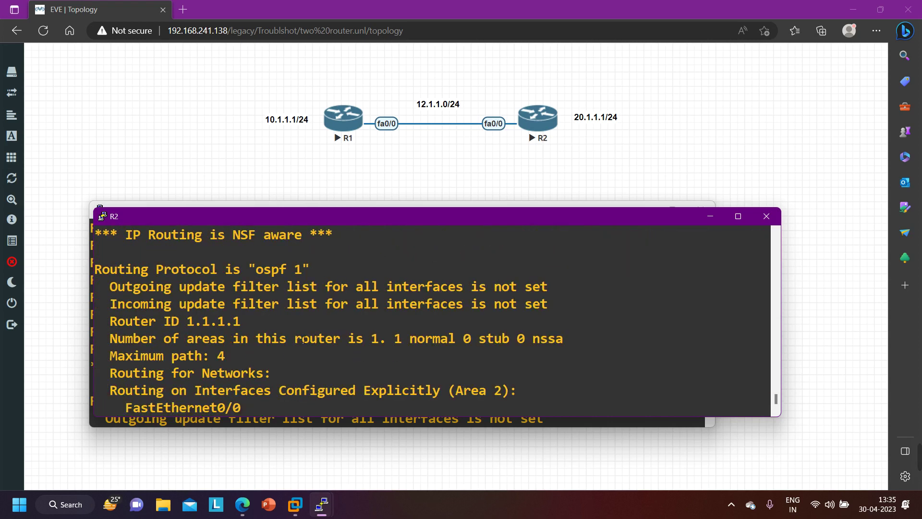
{"action": "scroll", "coordinate": [251, 358], "scroll_direction": "up", "scroll_amount": 2}
{"action": "left_click_drag", "start_coordinate": [240, 358], "coordinate": [418, 356]}
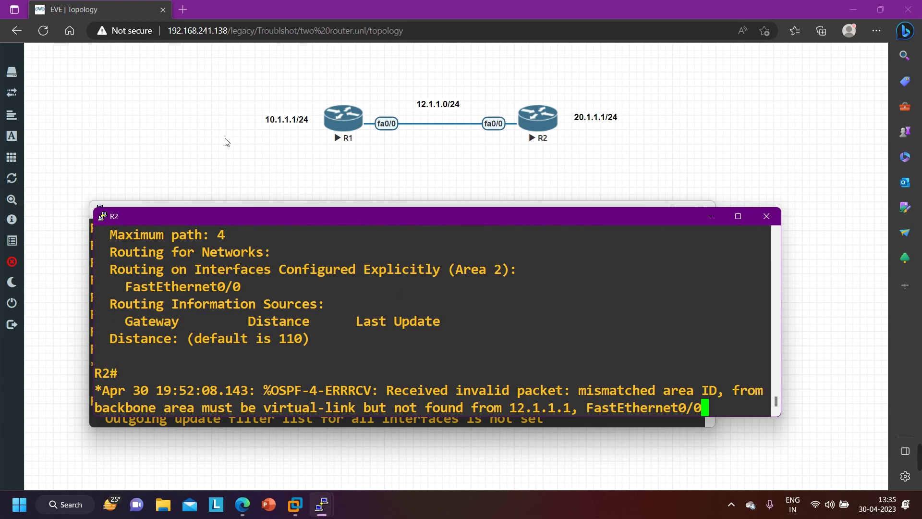
{"action": "left_click", "coordinate": [214, 158]}
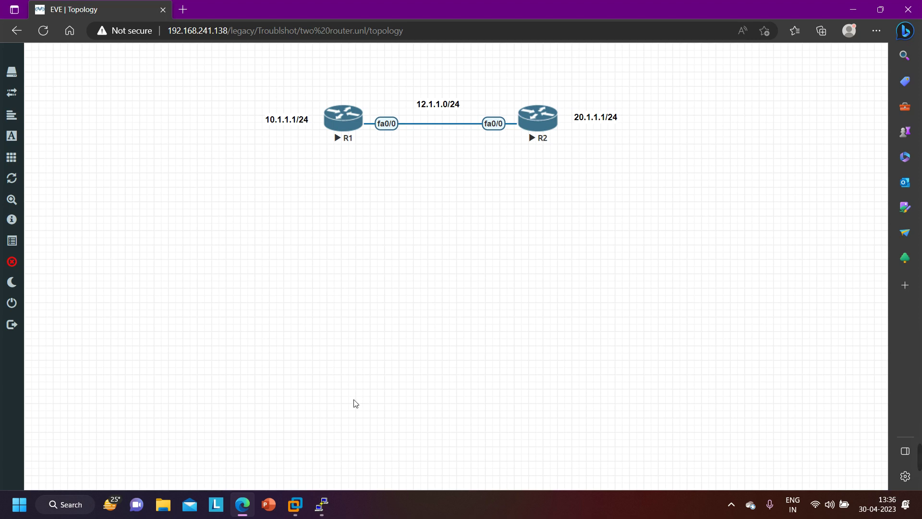
Step: Reopen the R1 console and check its OSPF adjacencies again with show ip ospf neighbor
{"action": "mouse_move", "coordinate": [321, 504]}
{"action": "left_click", "coordinate": [256, 459]}
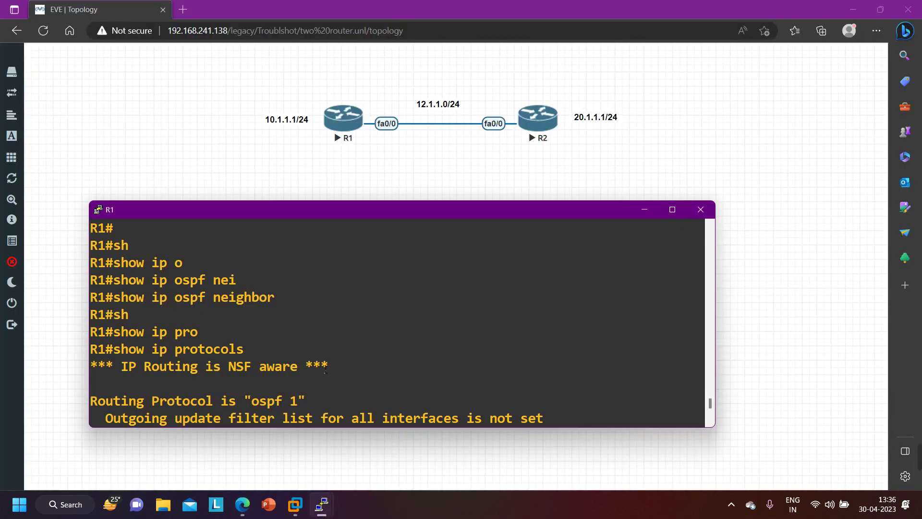
{"action": "key", "text": "Return"}
{"action": "key", "text": "Return"}
{"action": "key", "text": "Return"}
{"action": "key", "text": "Return"}
{"action": "key", "text": "Return"}
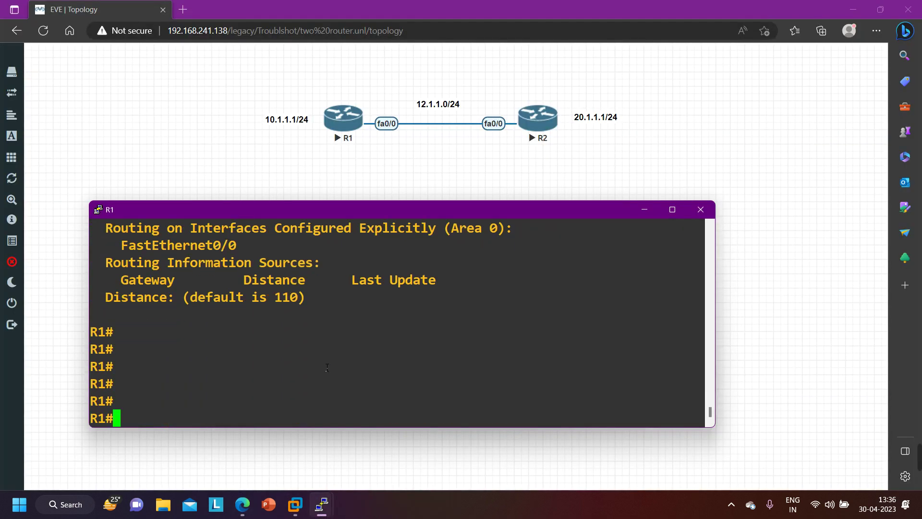
{"action": "type", "text": "sh"}
{"action": "key", "text": "Tab"}
{"action": "type", "text": "ip "}
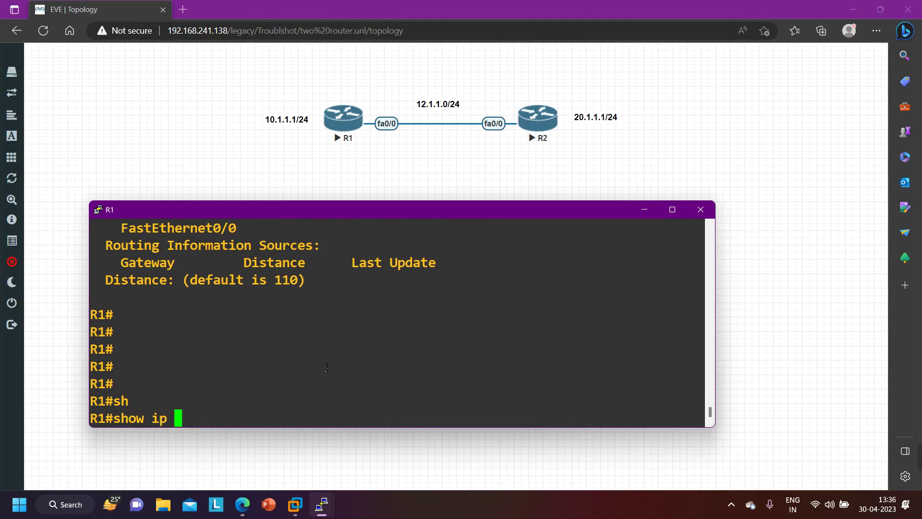
{"action": "type", "text": "ospf n"}
{"action": "key", "text": "Tab"}
{"action": "type", "text": "nei"}
{"action": "key", "text": "Tab"}
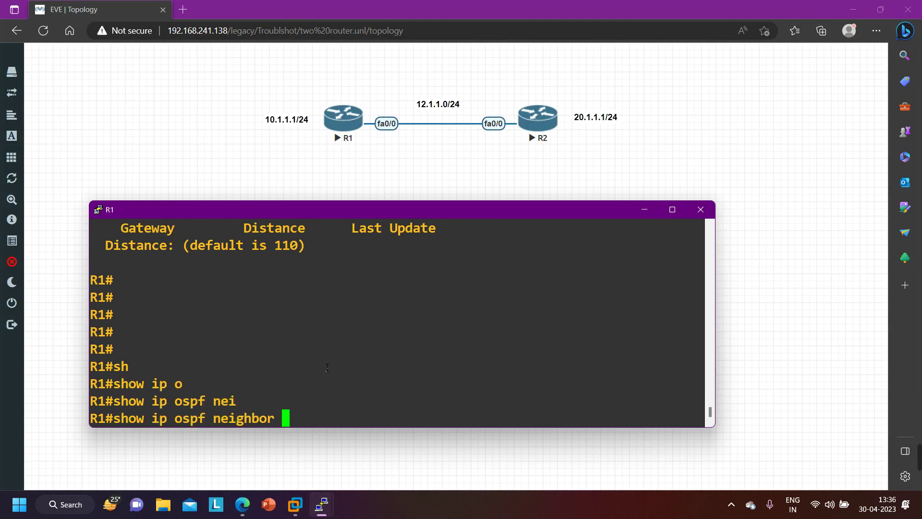
{"action": "key", "text": "Return"}
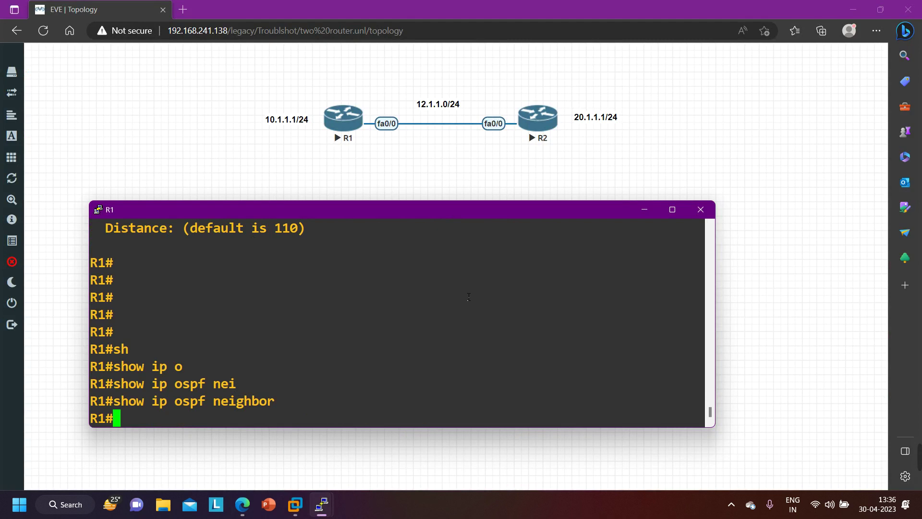
Step: Query R1's router ID by running show ip protocols | in router-id
{"action": "key", "text": "Return"}
{"action": "key", "text": "Return"}
{"action": "key", "text": "Return"}
{"action": "type", "text": "sh"}
{"action": "key", "text": "Tab"}
{"action": "type", "text": "ip "}
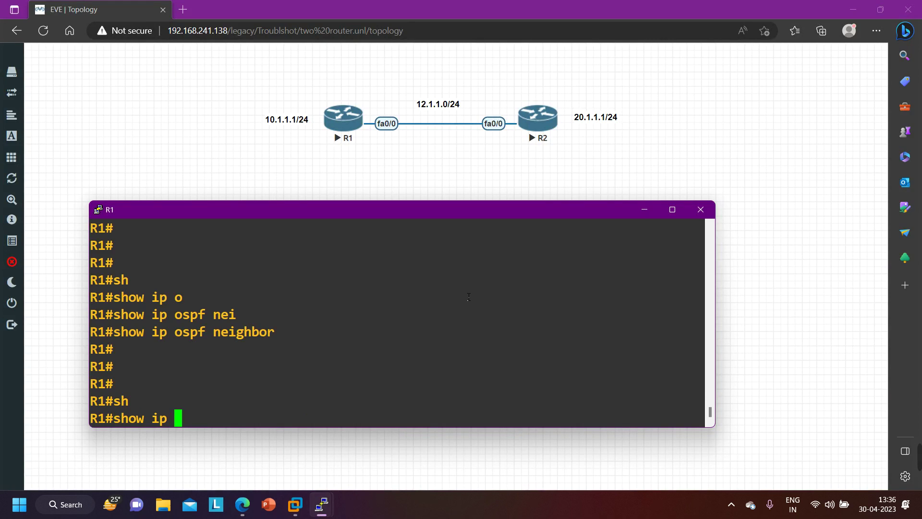
{"action": "type", "text": "pro"}
{"action": "key", "text": "Tab"}
{"action": "type", "text": "|"}
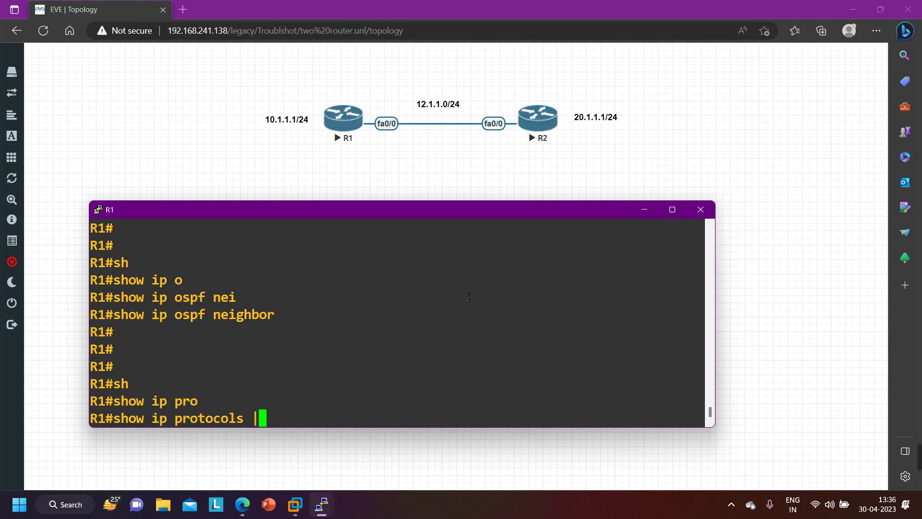
{"action": "type", "text": " in "}
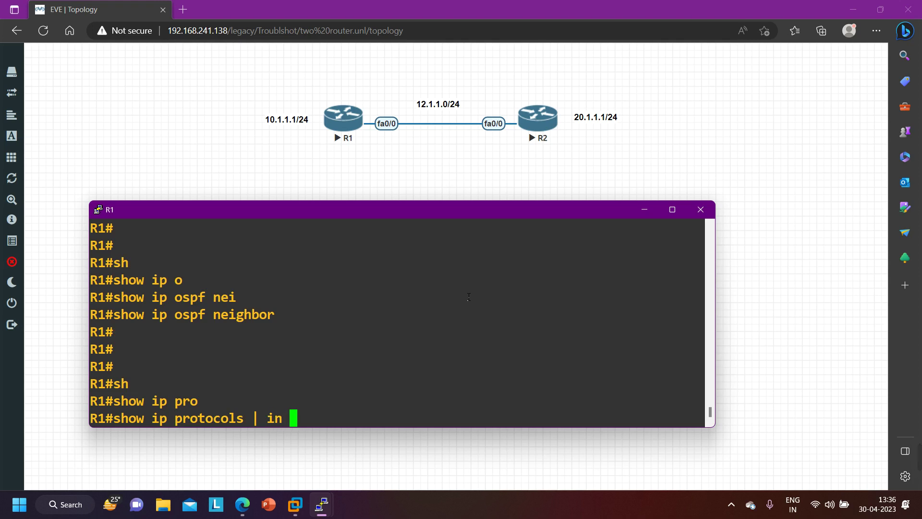
{"action": "type", "text": "router-"}
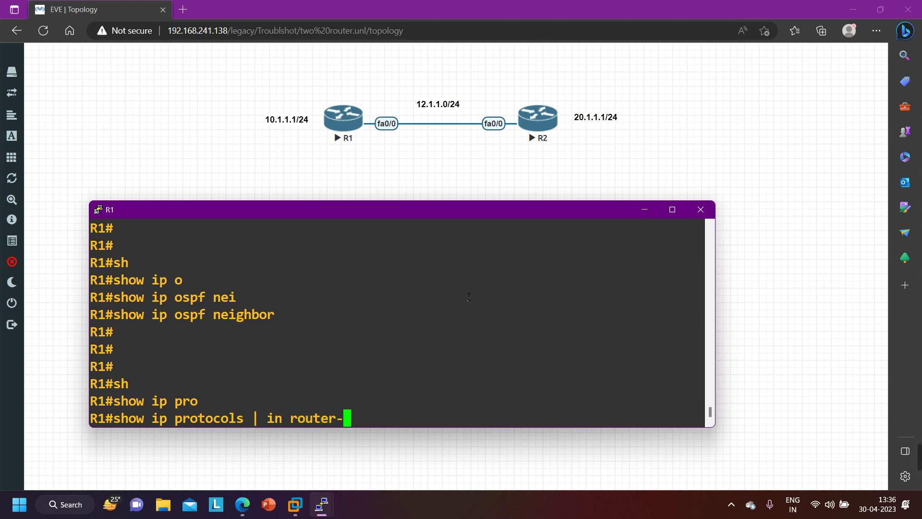
{"action": "type", "text": "id"}
{"action": "key", "text": "Return"}
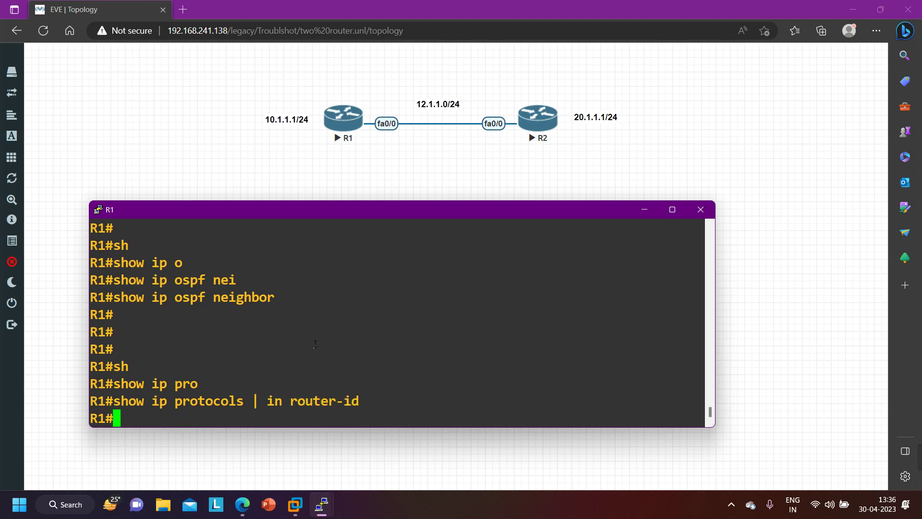
Step: Run show ip protocols on R1 without the router-id filter and examine the Router ID line
{"action": "key", "text": "Up"}
{"action": "key", "text": "BackSpace"}
{"action": "key", "text": "BackSpace"}
{"action": "key", "text": "BackSpace"}
{"action": "key", "text": "BackSpace"}
{"action": "key", "text": "BackSpace"}
{"action": "key", "text": "BackSpace"}
{"action": "key", "text": "BackSpace"}
{"action": "key", "text": "BackSpace"}
{"action": "key", "text": "BackSpace"}
{"action": "key", "text": "BackSpace"}
{"action": "key", "text": "BackSpace"}
{"action": "key", "text": "BackSpace"}
{"action": "key", "text": "BackSpace"}
{"action": "key", "text": "BackSpace"}
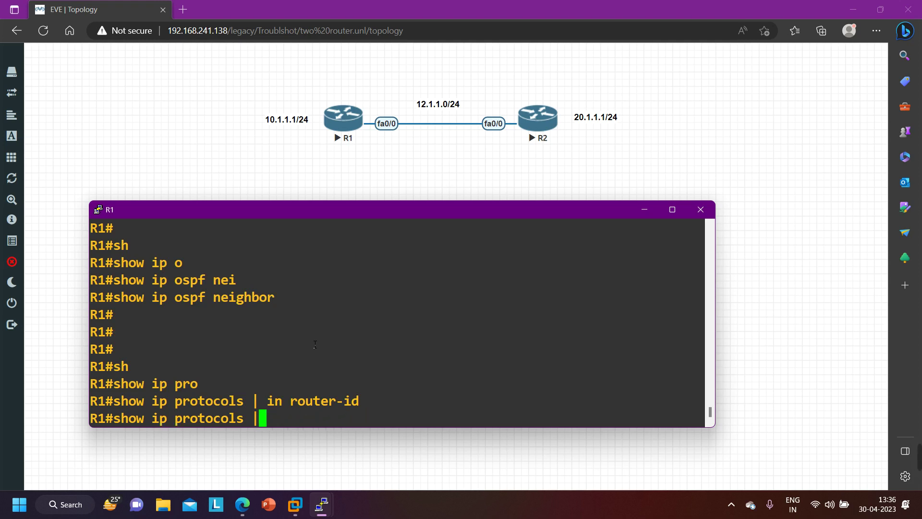
{"action": "key", "text": "Return"}
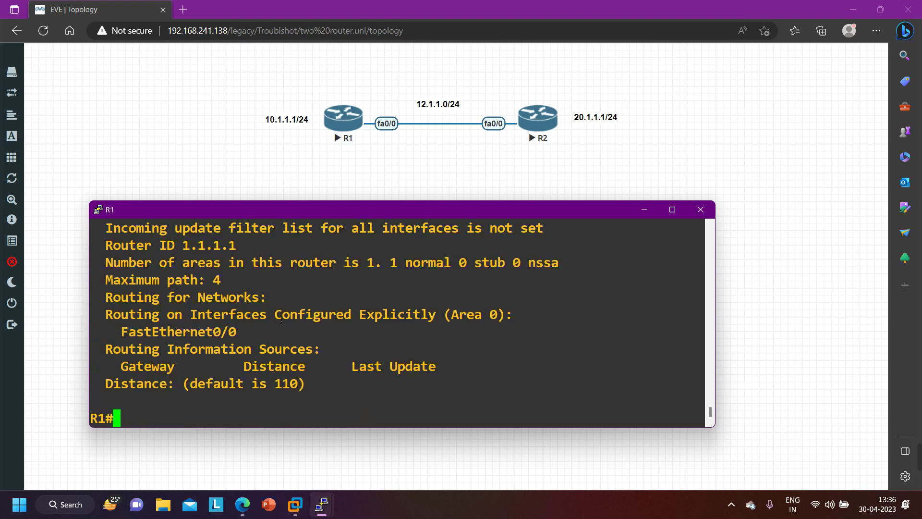
{"action": "left_click_drag", "start_coordinate": [109, 253], "coordinate": [267, 243]}
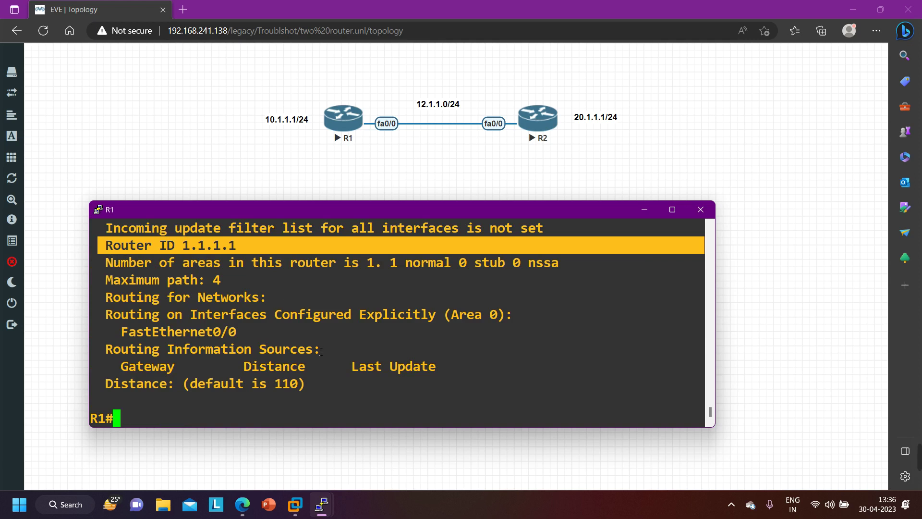
Step: Query R1's router ID by running show ip protocols | in Router ID
{"action": "key", "text": "Return"}
{"action": "key", "text": "Return"}
{"action": "key", "text": "Return"}
{"action": "key", "text": "Return"}
{"action": "key", "text": "Return"}
{"action": "key", "text": "Return"}
{"action": "key", "text": "Return"}
{"action": "key", "text": "Return"}
{"action": "key", "text": "Return"}
{"action": "key", "text": "Return"}
{"action": "key", "text": "Return"}
{"action": "key", "text": "Up"}
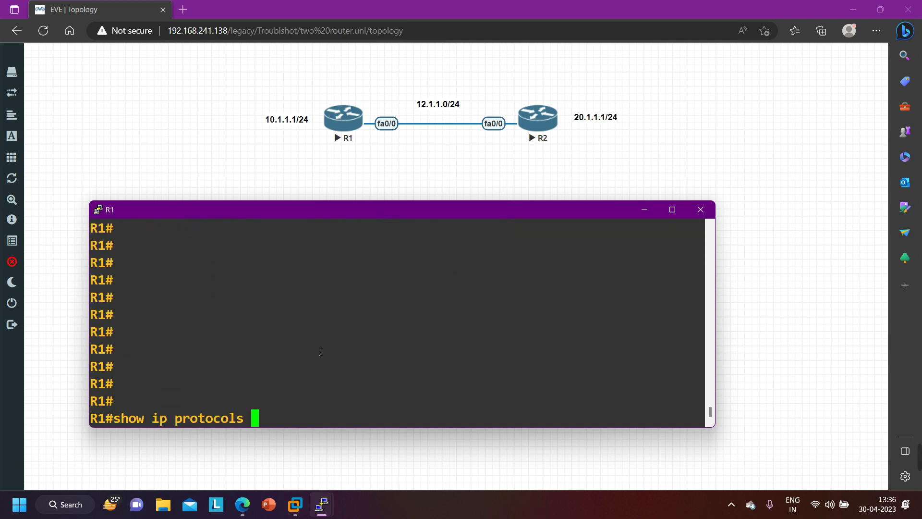
{"action": "type", "text": "| in Router"}
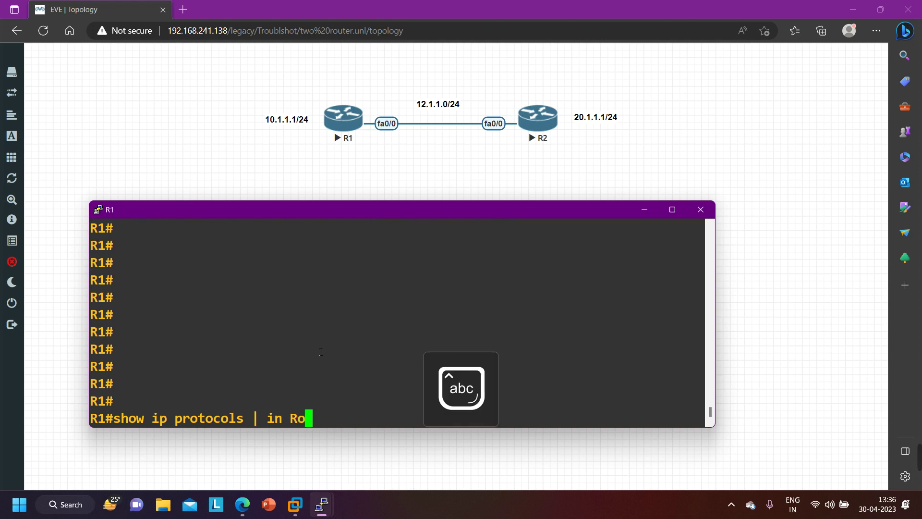
{"action": "key", "text": "Caps_Lock"}
{"action": "type", "text": "ID"}
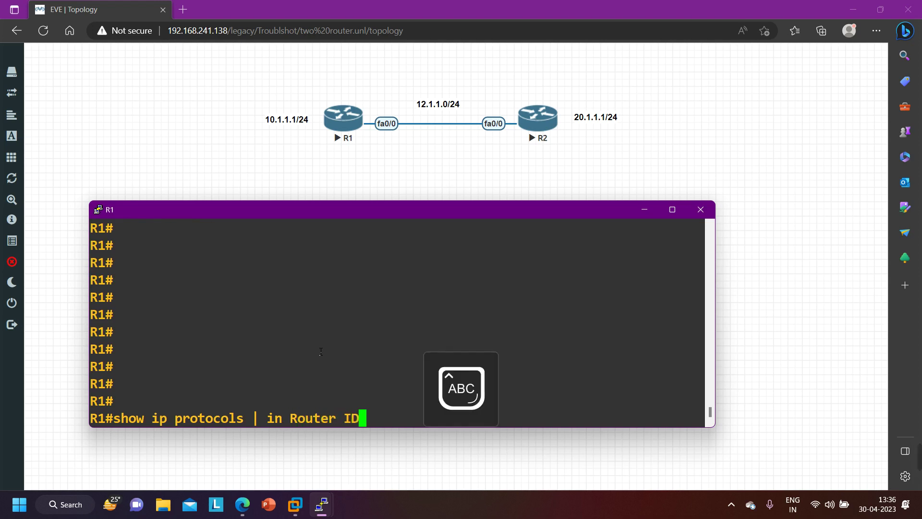
{"action": "key", "text": "Return"}
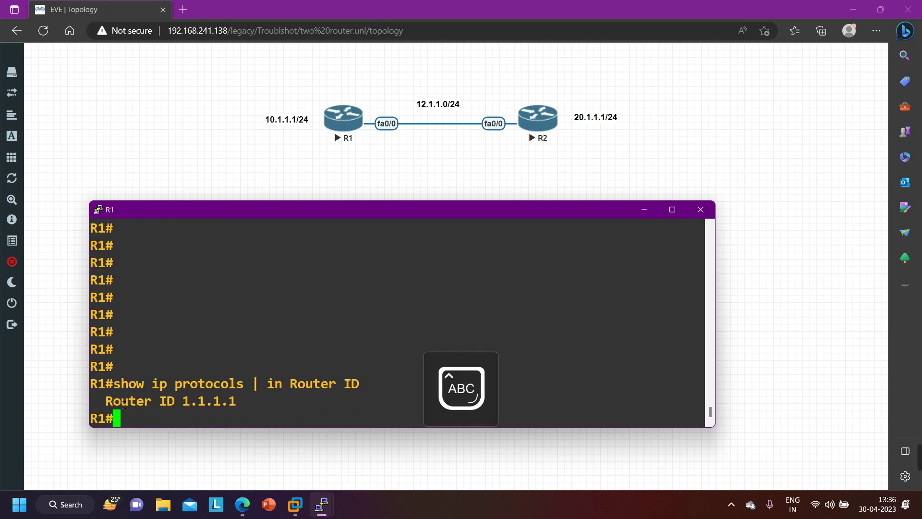
{"action": "left_click_drag", "start_coordinate": [98, 406], "coordinate": [237, 409]}
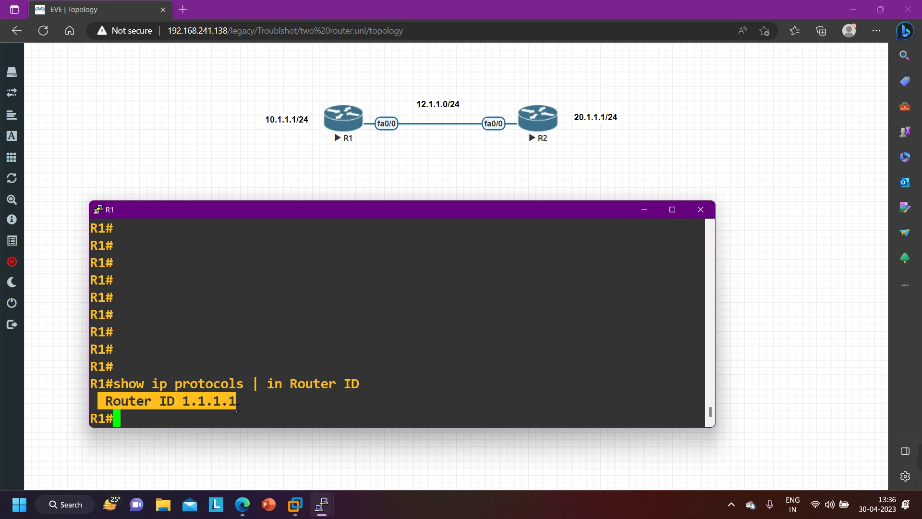
Step: Copy the show ip protocols | in Router ID command from R1, run it on R2 and examine R2's router ID
{"action": "left_click_drag", "start_coordinate": [377, 384], "coordinate": [114, 385]}
{"action": "key", "text": "ctrl+c"}
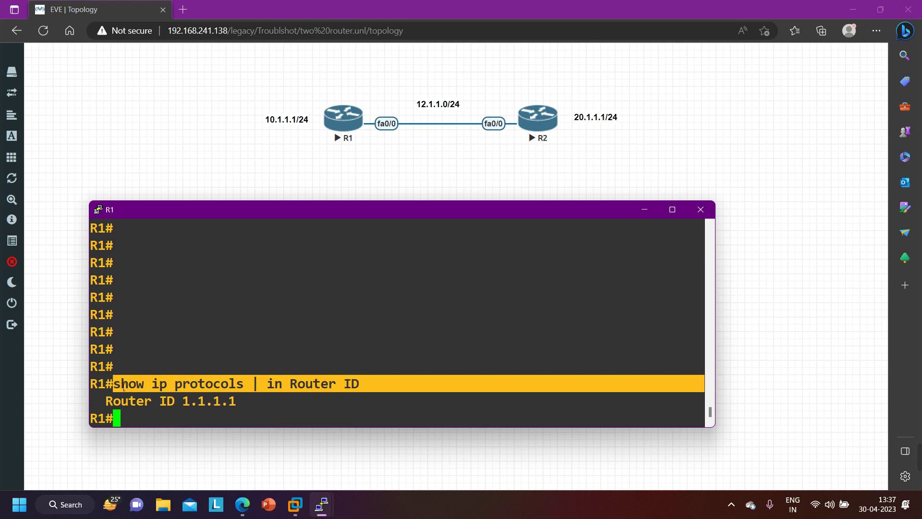
{"action": "mouse_move", "coordinate": [321, 504]}
{"action": "left_click", "coordinate": [361, 435]}
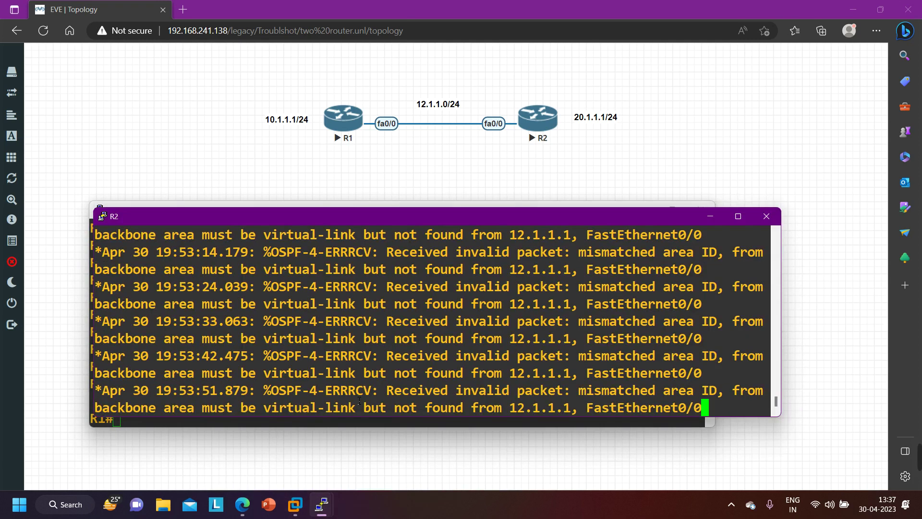
{"action": "key", "text": "Return"}
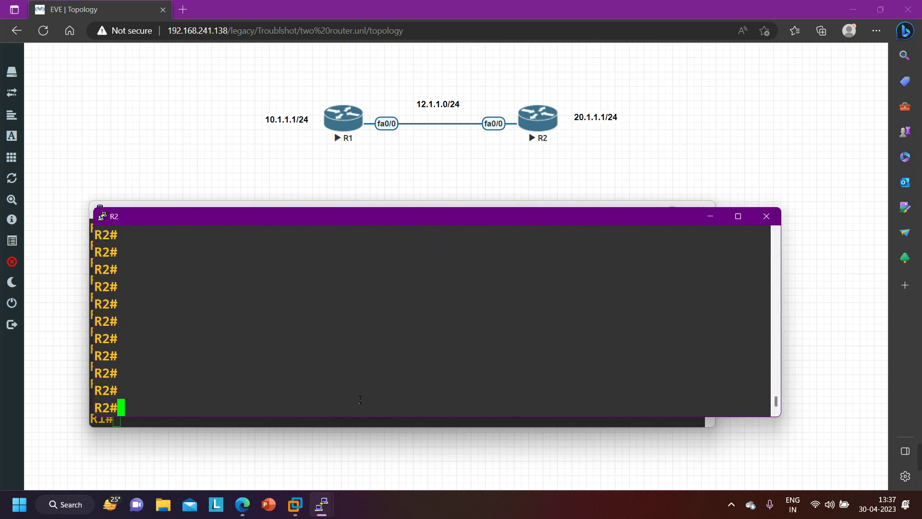
{"action": "right_click", "coordinate": [324, 383]}
{"action": "left_click_drag", "start_coordinate": [183, 395], "coordinate": [267, 396]}
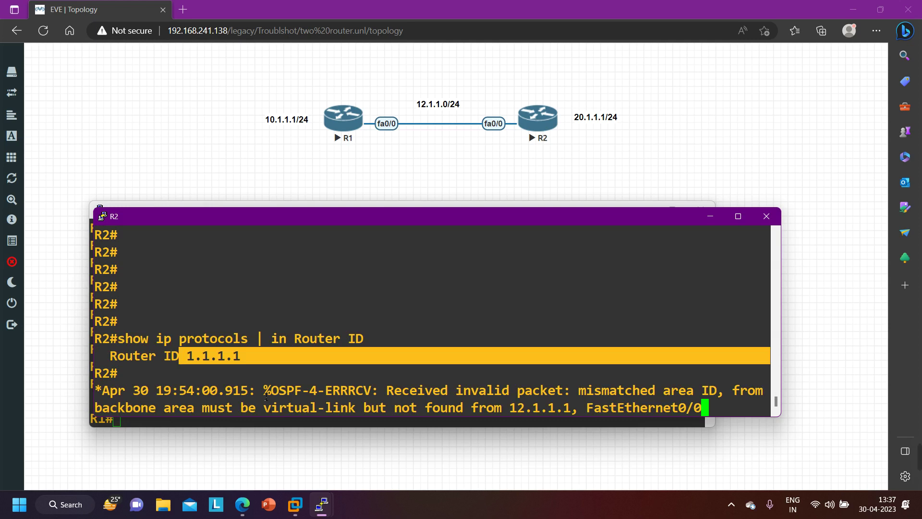
{"action": "left_click", "coordinate": [266, 397]}
Step: Enter global configuration mode on R2 and open the configuration of OSPF process 1
{"action": "key", "text": "Return"}
{"action": "key", "text": "Return"}
{"action": "key", "text": "Return"}
{"action": "key", "text": "Return"}
{"action": "key", "text": "Return"}
{"action": "key", "text": "Return"}
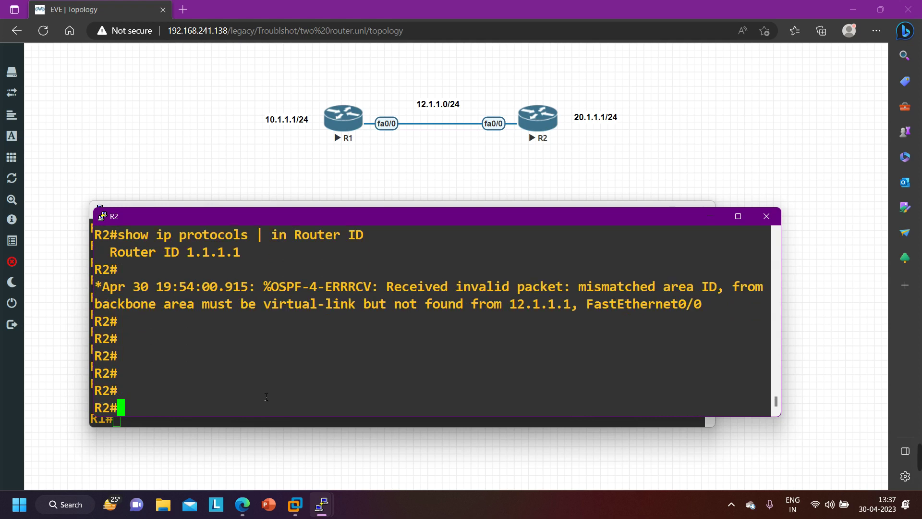
{"action": "key", "text": "Return"}
{"action": "key", "text": "Return"}
{"action": "type", "text": "CONF"}
{"action": "key", "text": "Tab"}
{"action": "key", "text": "Return"}
{"action": "key", "text": "Return"}
{"action": "key", "text": "Return"}
{"action": "key", "text": "Return"}
{"action": "key", "text": "Return"}
{"action": "key", "text": "Return"}
{"action": "key", "text": "Return"}
{"action": "type", "text": "RO"}
{"action": "key", "text": "Tab"}
{"action": "type", "text": "R OS"}
{"action": "key", "text": "Tab"}
{"action": "type", "text": "1"}
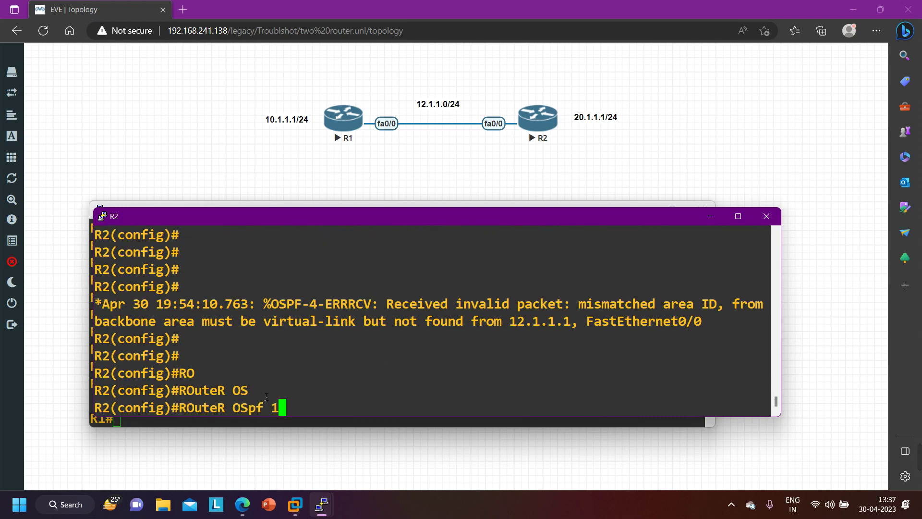
{"action": "key", "text": "Return"}
Step: Set R2's OSPF router ID to 2.2.2.2 and return to privileged mode
{"action": "type", "text": "RO"}
{"action": "key", "text": "Tab"}
{"action": "type", "text": "1"}
{"action": "key", "text": "BackSpace"}
{"action": "type", "text": "2.2.2.2"}
{"action": "key", "text": "Return"}
{"action": "key", "text": "Return"}
{"action": "key", "text": "Return"}
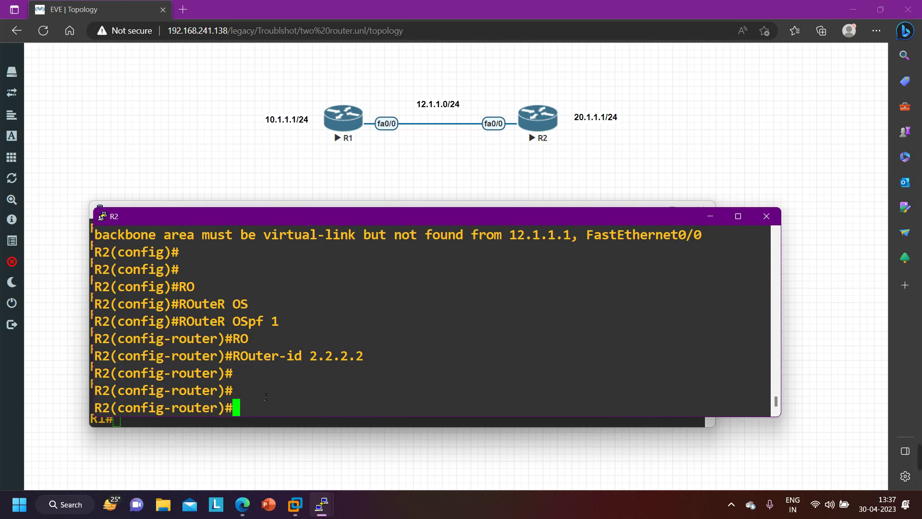
{"action": "key", "text": "ctrl+z"}
{"action": "key", "text": "Return"}
{"action": "key", "text": "Return"}
{"action": "key", "text": "Return"}
{"action": "key", "text": "Return"}
{"action": "key", "text": "Return"}
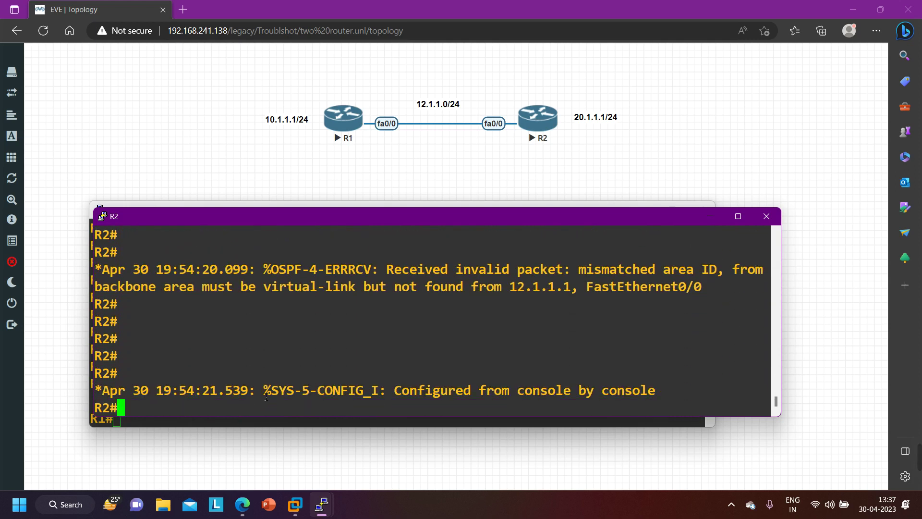
Step: Verify R2's router ID by rerunning show ip protocols | in Router ID
{"action": "type", "text": "show ip protocols | in Router ID"}
{"action": "key", "text": "Return"}
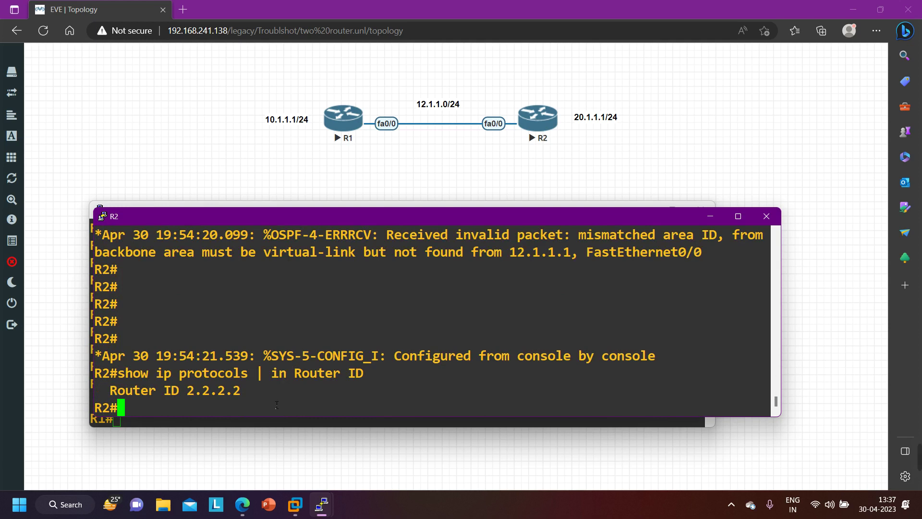
{"action": "left_click_drag", "start_coordinate": [110, 390], "coordinate": [261, 394]}
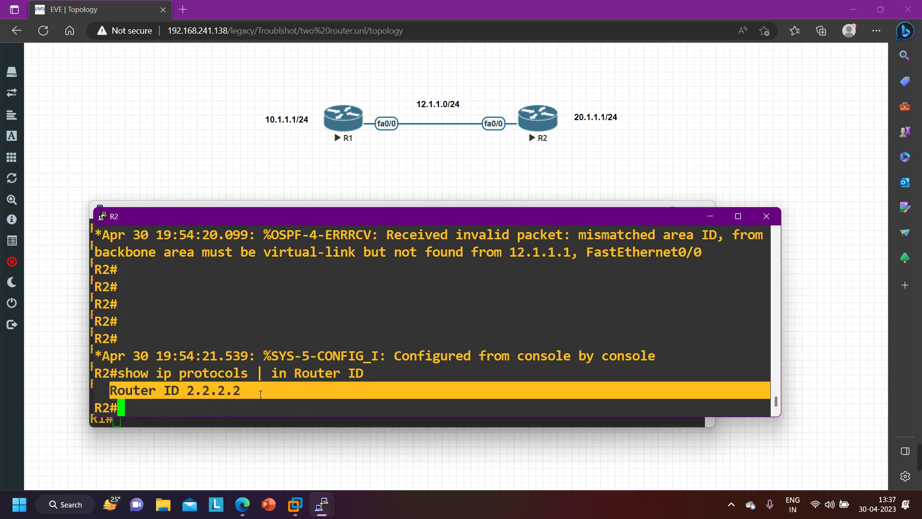
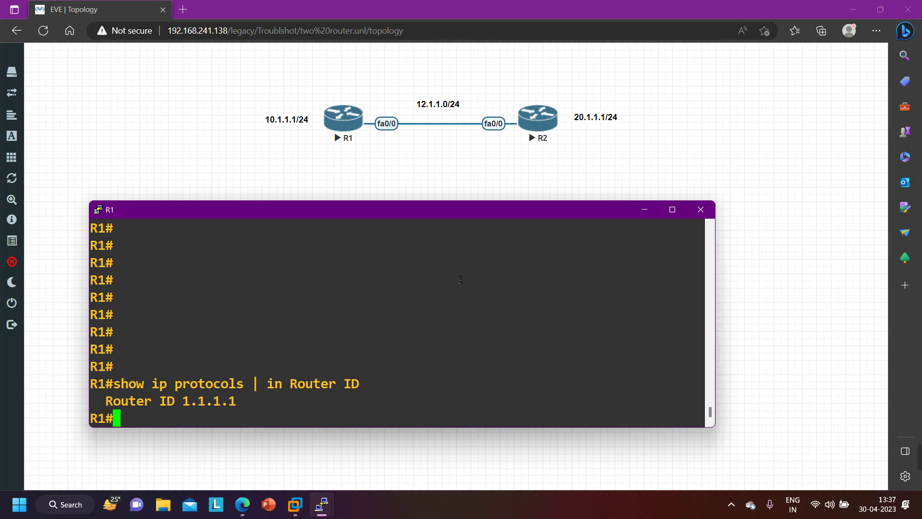
Step: Run show ip ospf int brief on R1 and examine the OSPF area of interface Fa0/0
{"action": "key", "text": "Return"}
{"action": "key", "text": "Return"}
{"action": "key", "text": "Return"}
{"action": "type", "text": "SH"}
{"action": "key", "text": "Tab"}
{"action": "type", "text": "IP "}
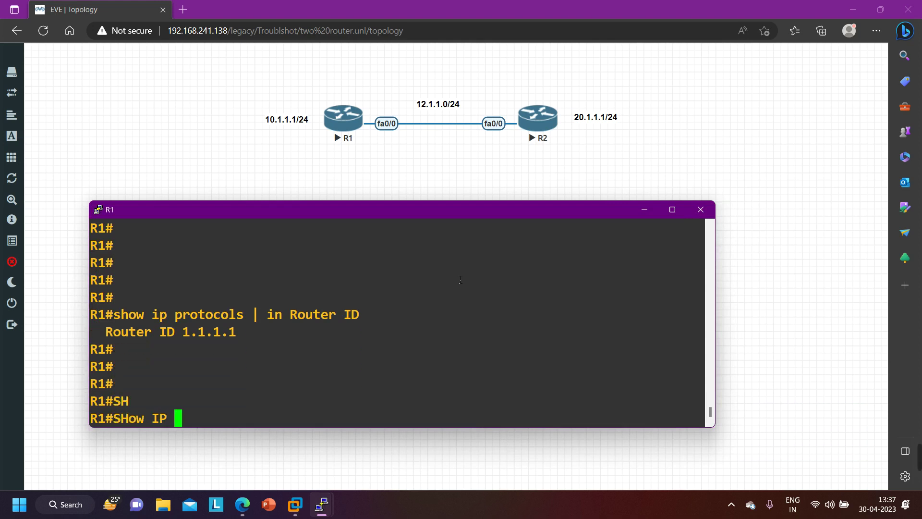
{"action": "type", "text": "OS"}
{"action": "key", "text": "Tab"}
{"action": "type", "text": "INT BR"}
{"action": "key", "text": "Tab"}
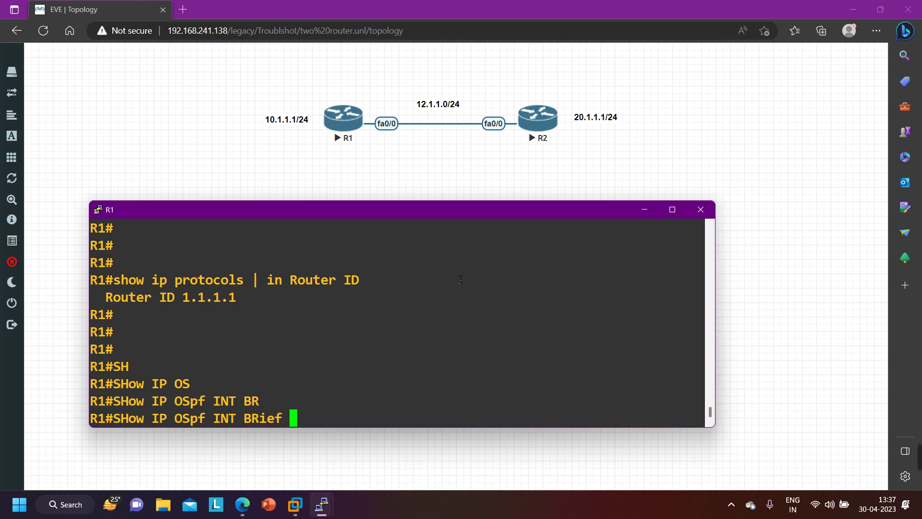
{"action": "key", "text": "Return"}
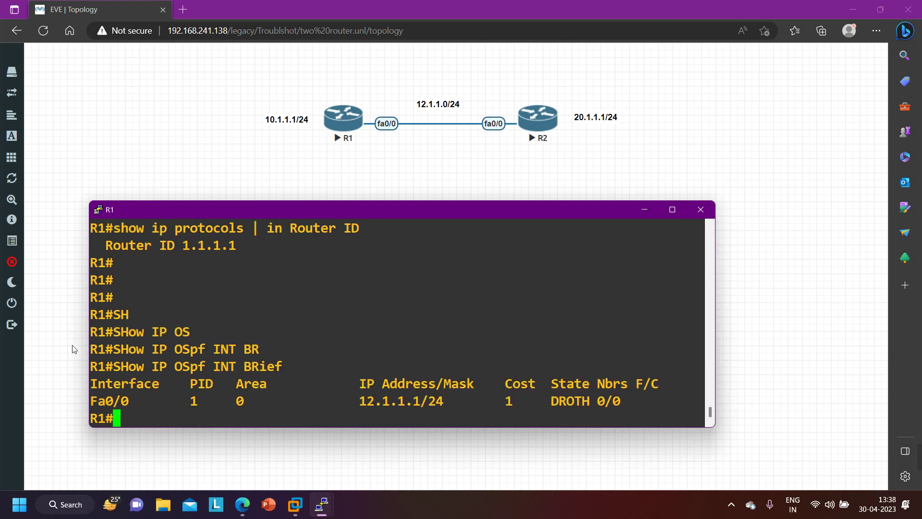
{"action": "left_click_drag", "start_coordinate": [91, 402], "coordinate": [137, 404]}
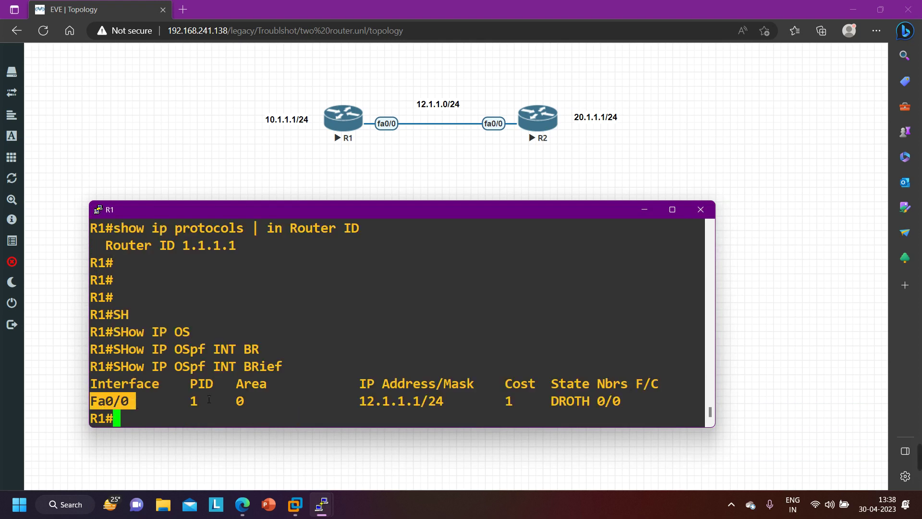
{"action": "left_click_drag", "start_coordinate": [209, 399], "coordinate": [281, 399]}
Step: Switch to the R2 console and examine the OSPF error message logged there
{"action": "mouse_move", "coordinate": [321, 504]}
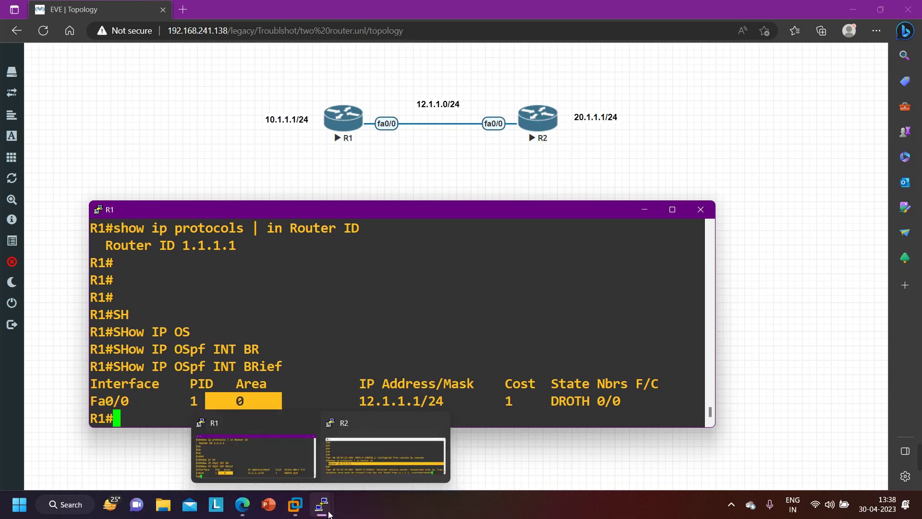
{"action": "left_click", "coordinate": [352, 449]}
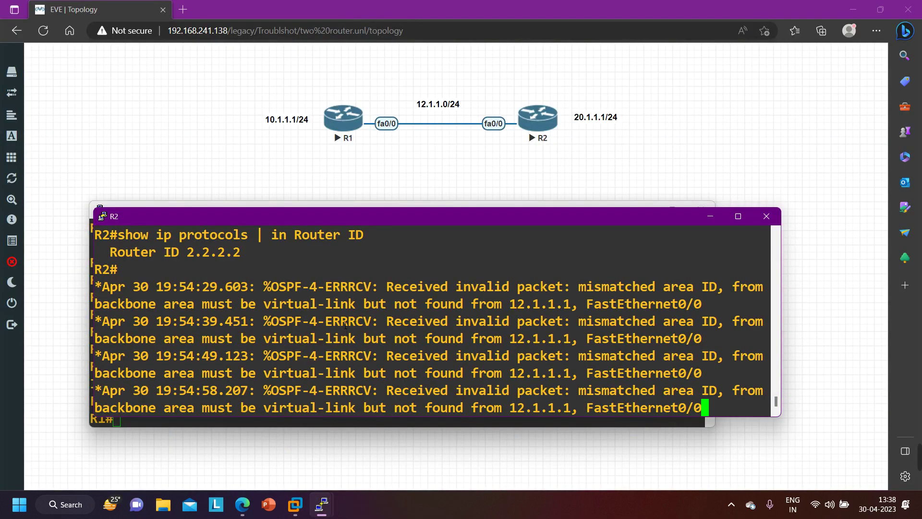
{"action": "key", "text": "Return"}
{"action": "key", "text": "Return"}
{"action": "key", "text": "Return"}
{"action": "key", "text": "Return"}
{"action": "key", "text": "Return"}
{"action": "key", "text": "Return"}
{"action": "key", "text": "Return"}
{"action": "key", "text": "Return"}
{"action": "key", "text": "Return"}
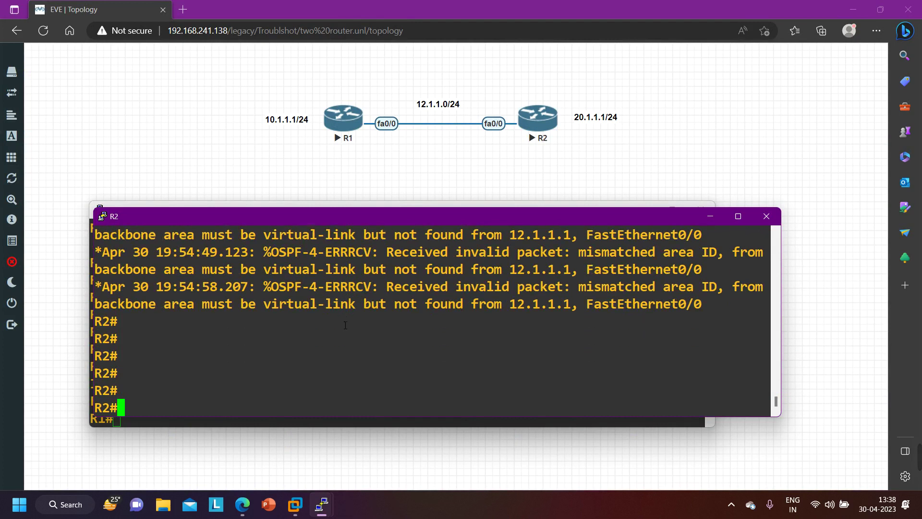
{"action": "type", "text": "SH"}
{"action": "key", "text": "Tab"}
{"action": "type", "text": "IP"}
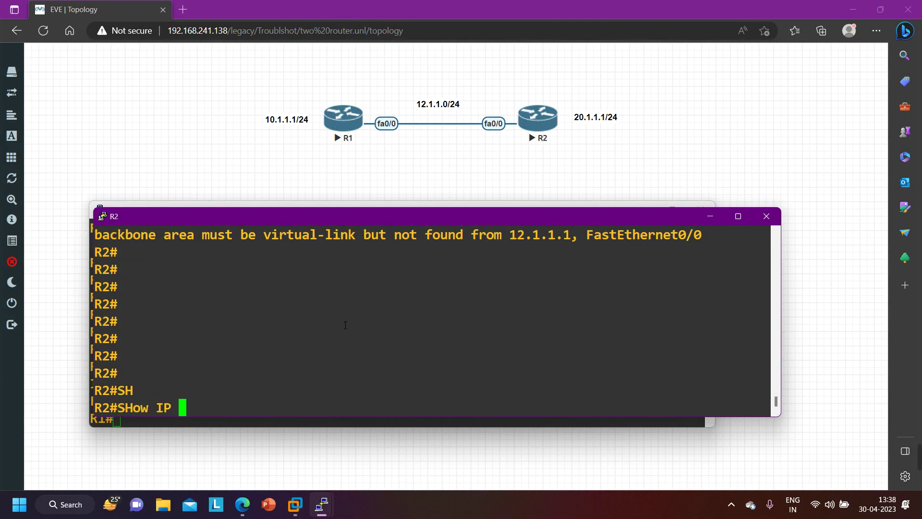
{"action": "scroll", "coordinate": [345, 325], "scroll_direction": "up", "scroll_amount": 2}
{"action": "scroll", "coordinate": [218, 312], "scroll_direction": "up", "scroll_amount": 2}
{"action": "left_click_drag", "start_coordinate": [117, 287], "coordinate": [560, 287]}
{"action": "left_click_drag", "start_coordinate": [395, 287], "coordinate": [526, 288]}
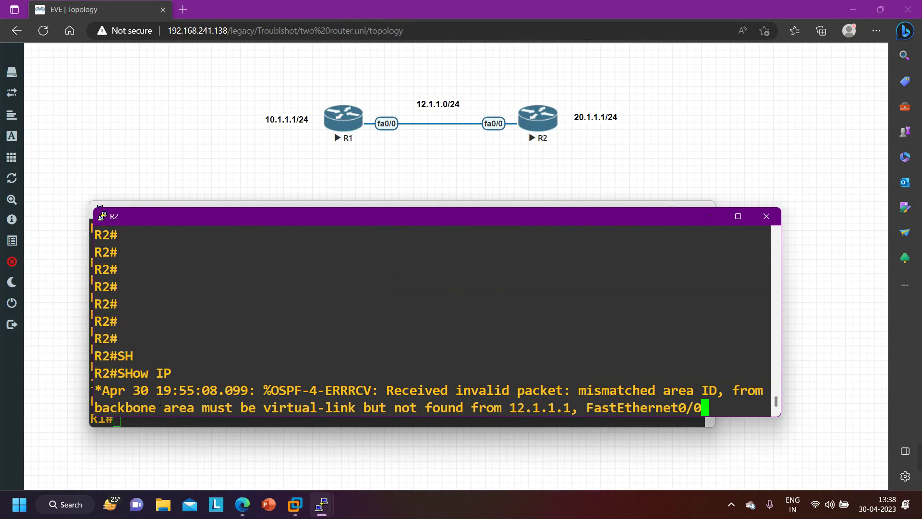
{"action": "left_click_drag", "start_coordinate": [119, 407], "coordinate": [242, 407]}
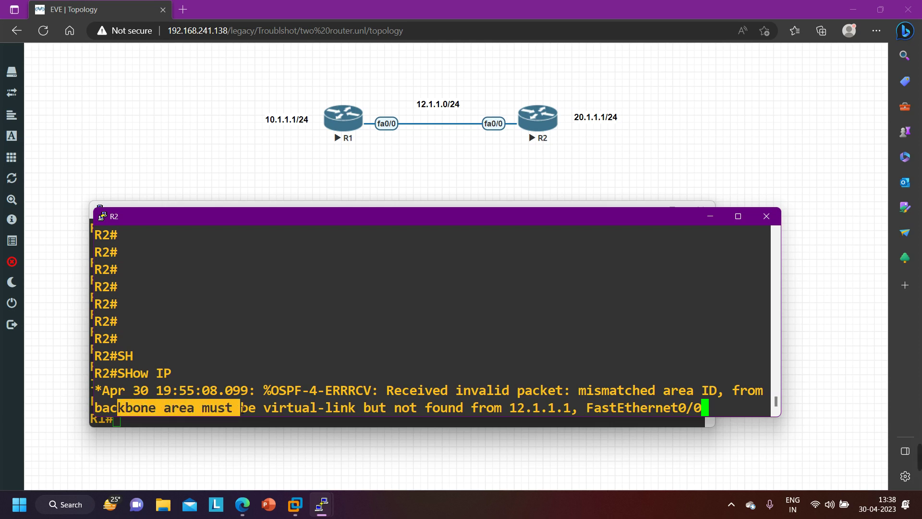
Step: Run show ip ospf int brief on R2 and examine the OSPF entry of interface Fa0/0
{"action": "key", "text": "Return"}
{"action": "key", "text": "Return"}
{"action": "key", "text": "Return"}
{"action": "key", "text": "Return"}
{"action": "key", "text": "Return"}
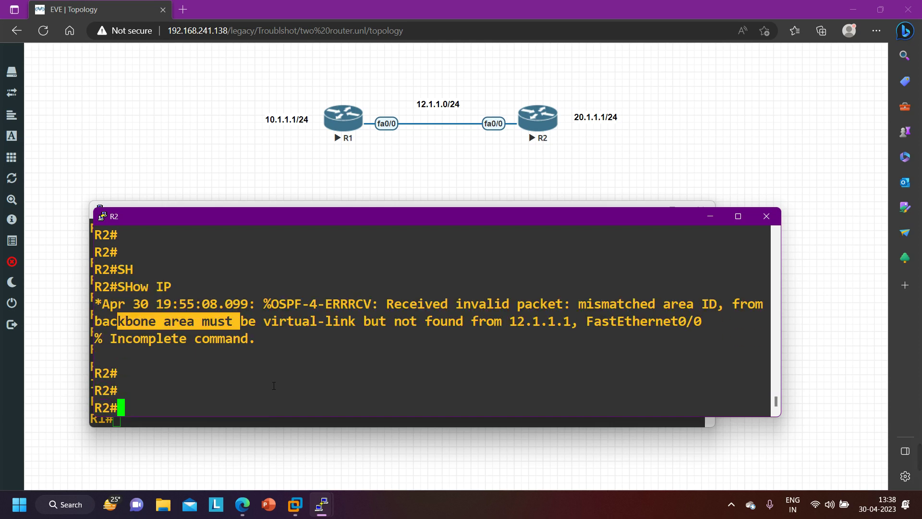
{"action": "key", "text": "Return"}
{"action": "key", "text": "Return"}
{"action": "key", "text": "Return"}
{"action": "key", "text": "Return"}
{"action": "key", "text": "Return"}
{"action": "key", "text": "Return"}
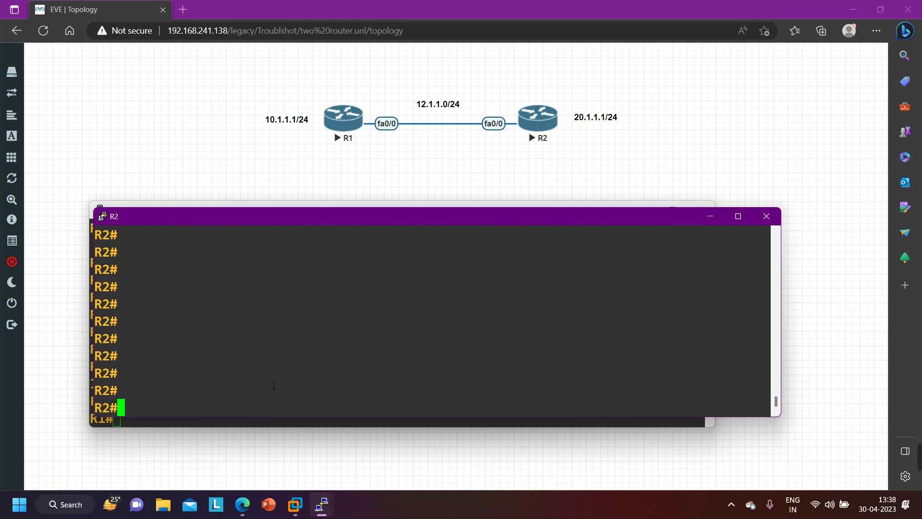
{"action": "type", "text": "SH"}
{"action": "key", "text": "Tab"}
{"action": "type", "text": "IP"}
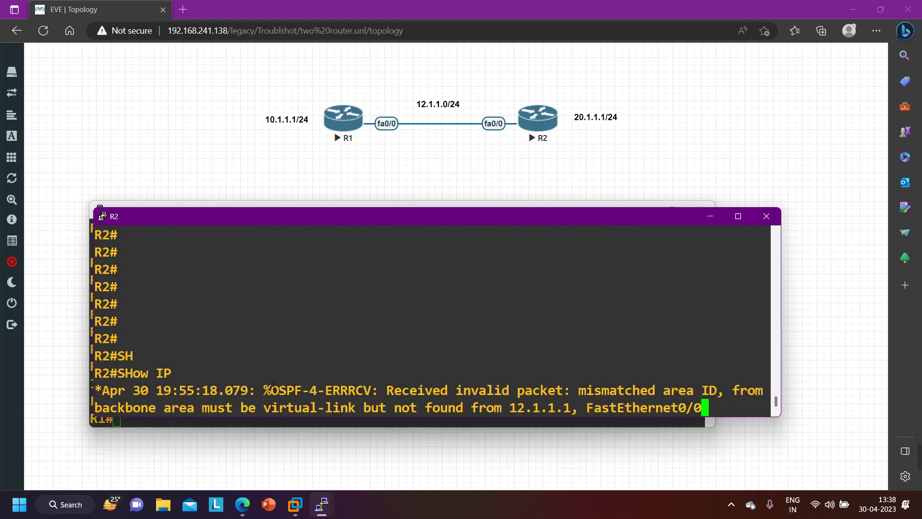
{"action": "type", "text": " OS"}
{"action": "key", "text": "Tab"}
{"action": "type", "text": "INT "}
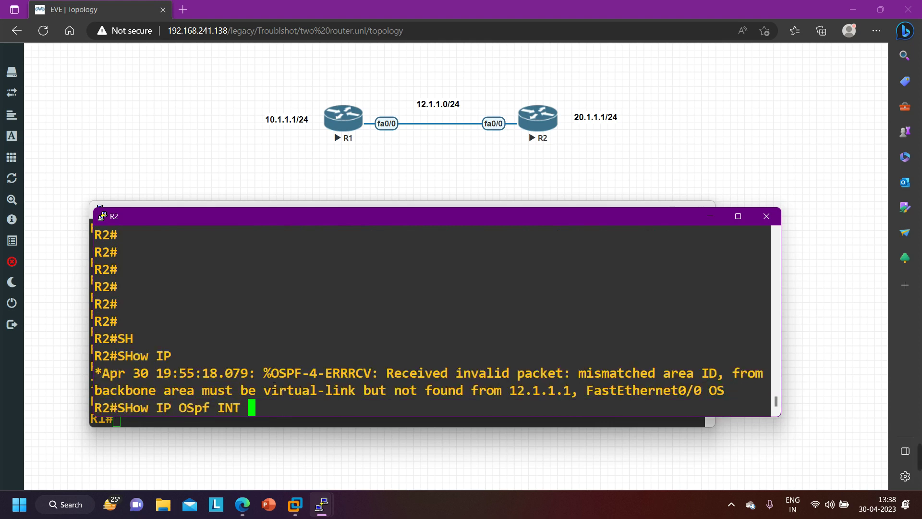
{"action": "type", "text": "BR"}
{"action": "key", "text": "Tab"}
{"action": "key", "text": "Return"}
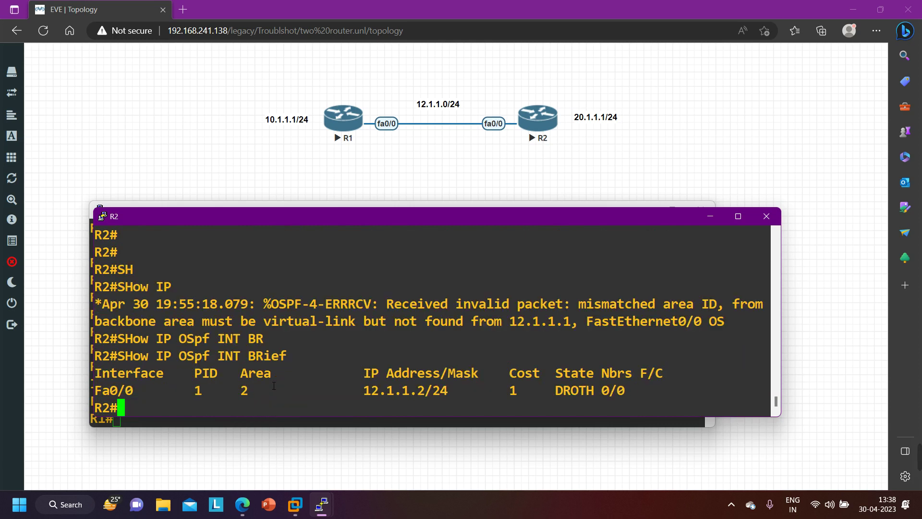
{"action": "left_click_drag", "start_coordinate": [108, 390], "coordinate": [153, 394]}
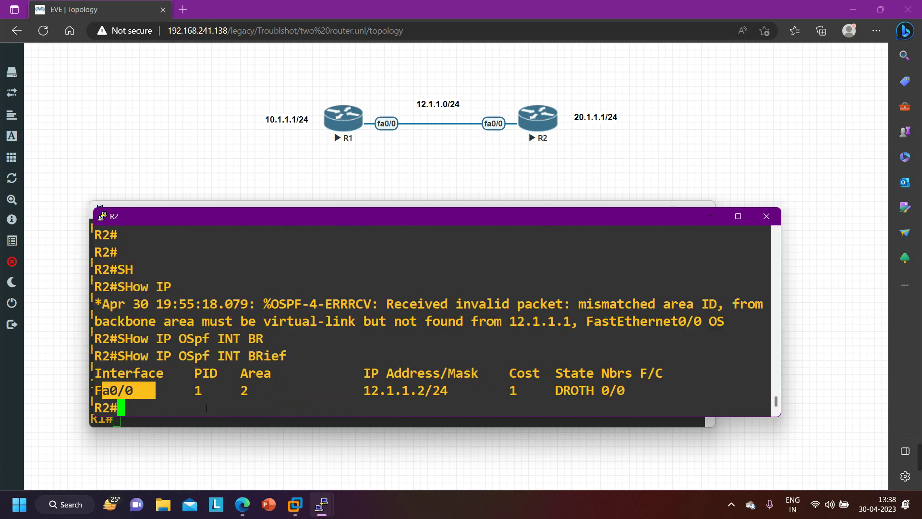
Step: Examine the OSPF area assigned to Fa0/0 in R2's interface summary, and bring up a fresh prompt
{"action": "left_click_drag", "start_coordinate": [214, 342], "coordinate": [266, 363]}
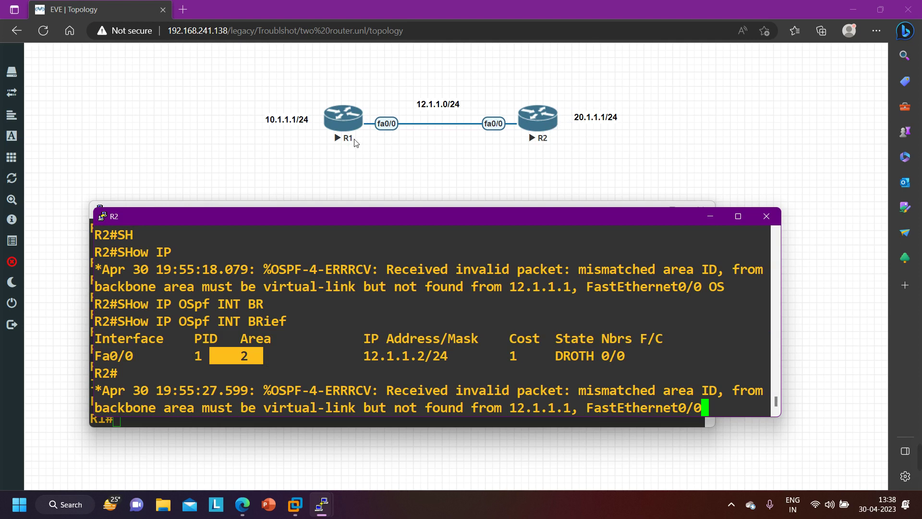
{"action": "left_click", "coordinate": [336, 335]}
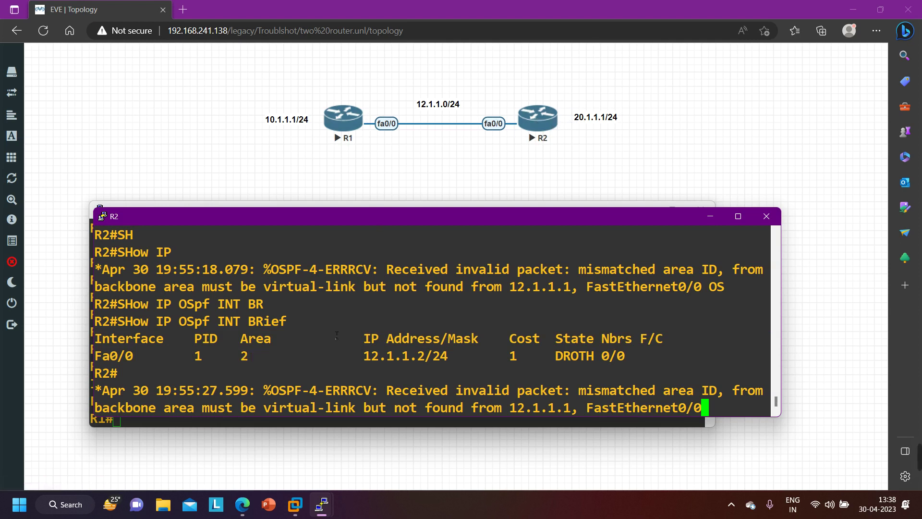
{"action": "key", "text": "Return"}
{"action": "key", "text": "Return"}
{"action": "key", "text": "Return"}
{"action": "key", "text": "Return"}
{"action": "key", "text": "Return"}
{"action": "key", "text": "Return"}
{"action": "key", "text": "Return"}
{"action": "key", "text": "Return"}
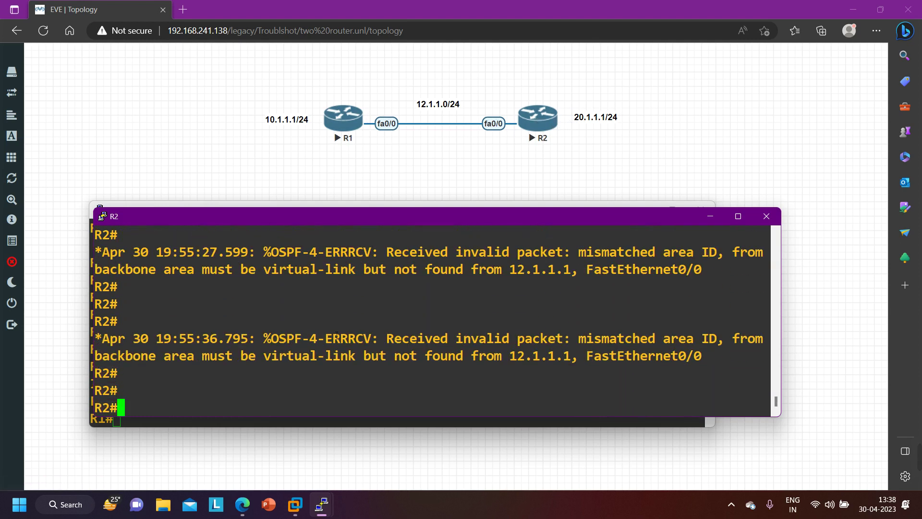
Step: Enter configuration mode on R2 and open interface F0/0 for configuration
{"action": "type", "text": "CONF"}
{"action": "key", "text": "Tab"}
{"action": "key", "text": "Return"}
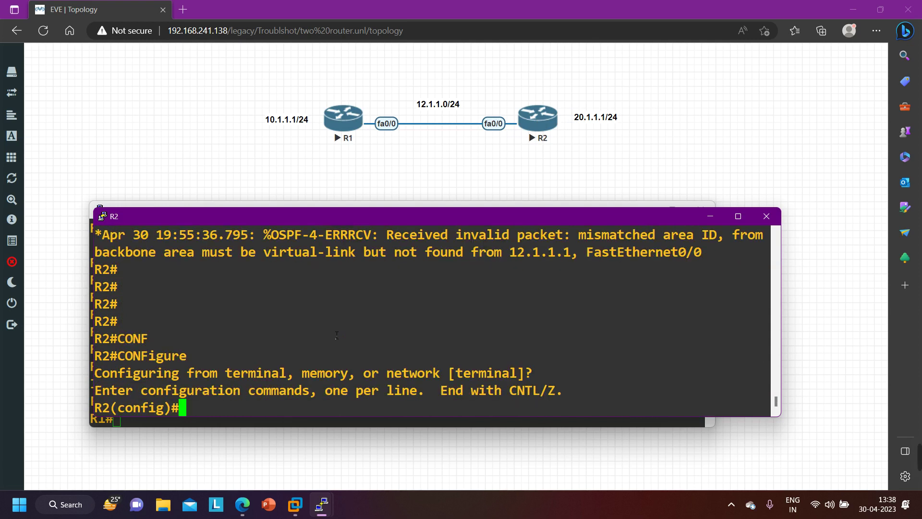
{"action": "key", "text": "Return"}
{"action": "key", "text": "Return"}
{"action": "key", "text": "Return"}
{"action": "type", "text": "INT F0/0"}
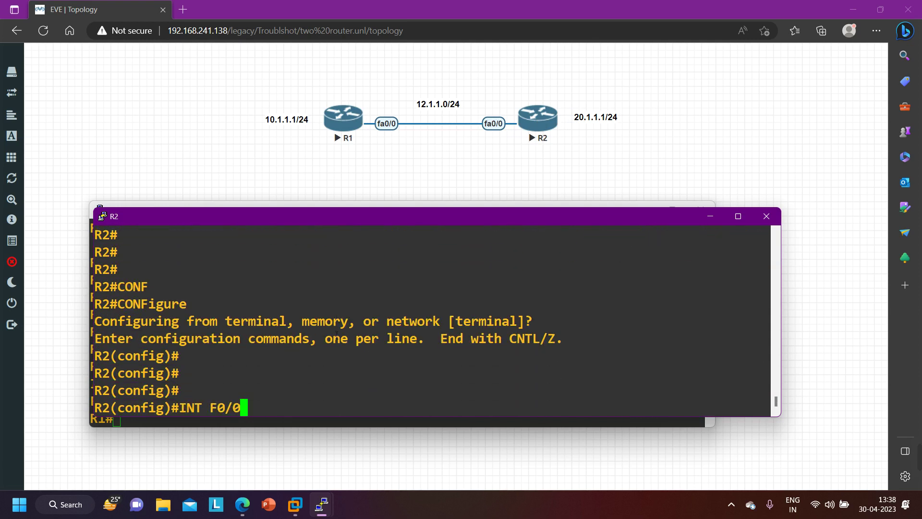
{"action": "key", "text": "Return"}
Step: Assign R2's F0/0 to OSPF area 0 with ip ospf 1 area 0, and return to privileged EXEC mode
{"action": "type", "text": "IP O"}
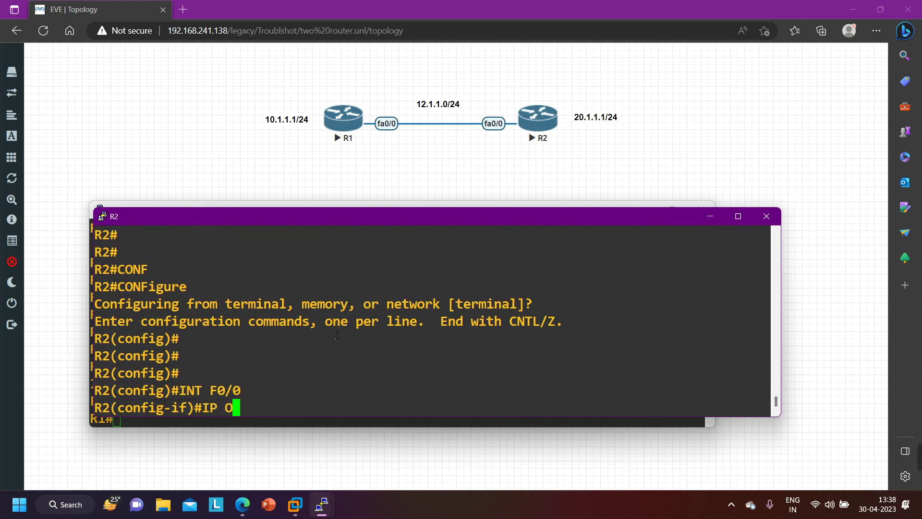
{"action": "key", "text": "Tab"}
{"action": "type", "text": "1 AR"}
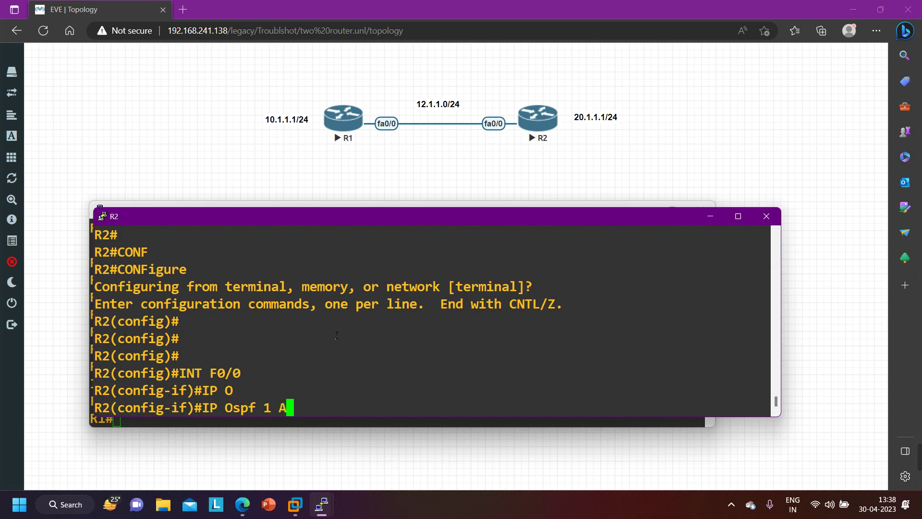
{"action": "key", "text": "Tab"}
{"action": "type", "text": "0"}
{"action": "key", "text": "Return"}
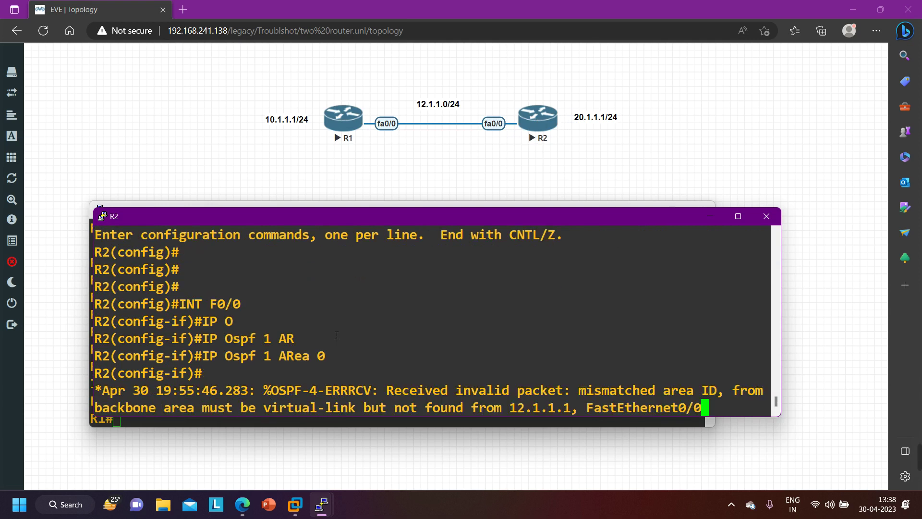
{"action": "key", "text": "Up"}
{"action": "key", "text": "Return"}
{"action": "key", "text": "Return"}
{"action": "key", "text": "Return"}
{"action": "key", "text": "Return"}
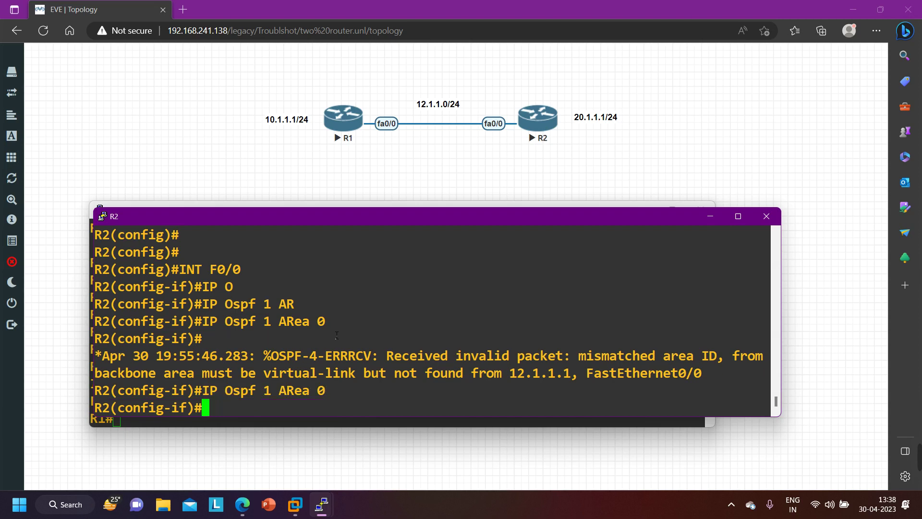
{"action": "key", "text": "ctrl+z"}
{"action": "key", "text": "Return"}
{"action": "key", "text": "Return"}
{"action": "key", "text": "Return"}
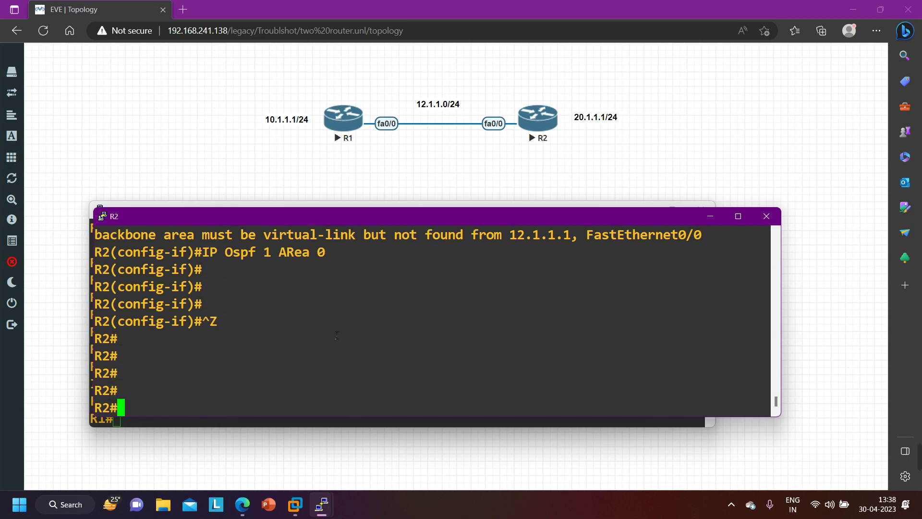
Step: Run show ip ospf int br on R2 and check the process ID and area of Fa0/0
{"action": "type", "text": "SH"}
{"action": "key", "text": "Tab"}
{"action": "type", "text": "IP "}
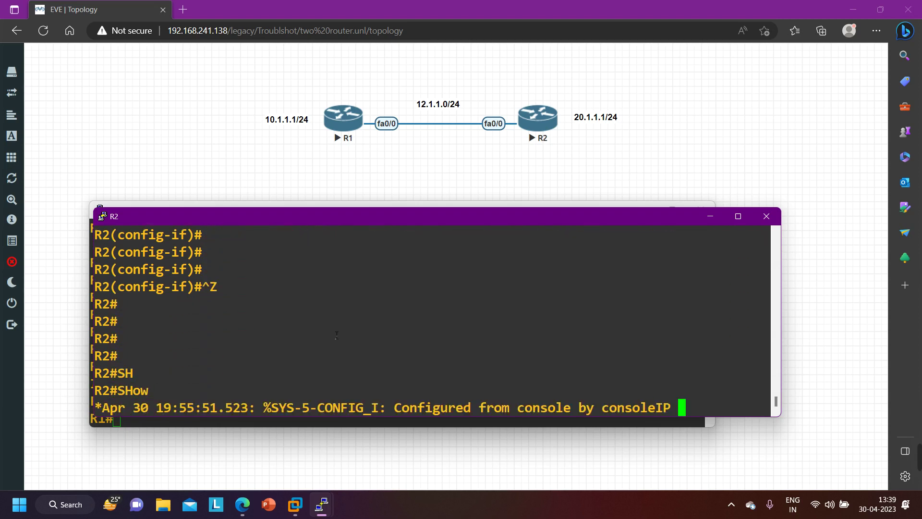
{"action": "type", "text": "OS"}
{"action": "key", "text": "Tab"}
{"action": "type", "text": "INT BR"}
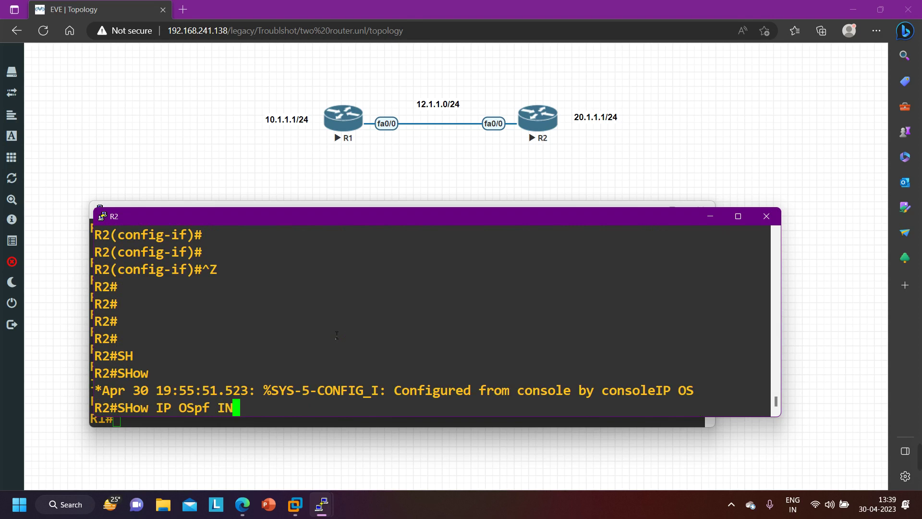
{"action": "key", "text": "Return"}
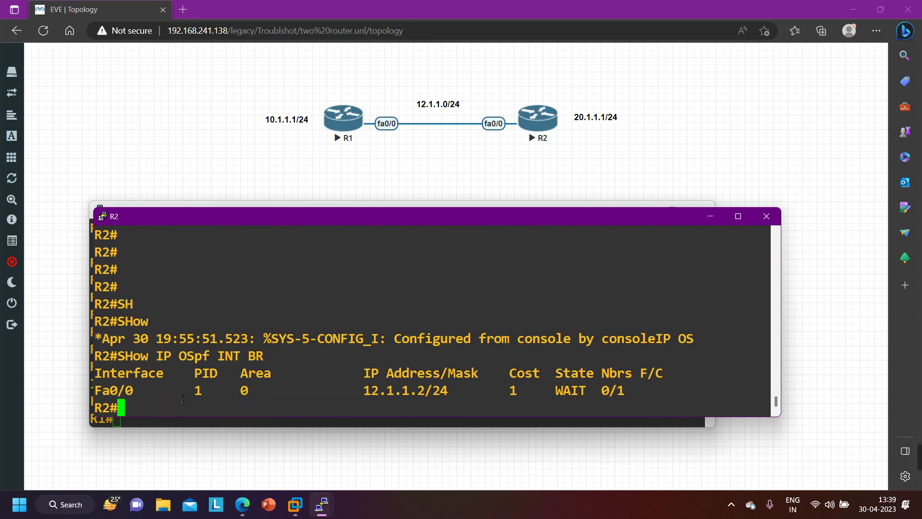
{"action": "left_click_drag", "start_coordinate": [183, 397], "coordinate": [334, 400]}
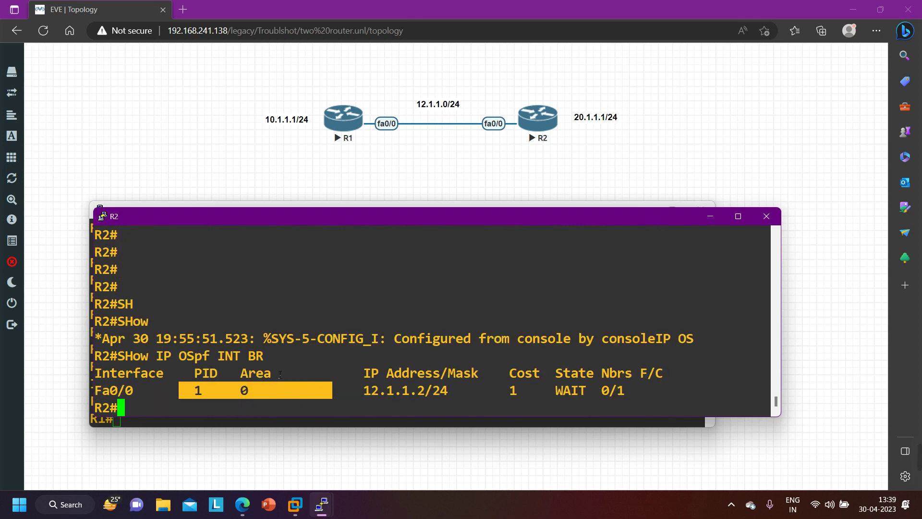
Step: Switch to the R1 console, rerun show ip ospf int brief and compare the process ID and area of Fa0/0
{"action": "left_click", "coordinate": [701, 217]}
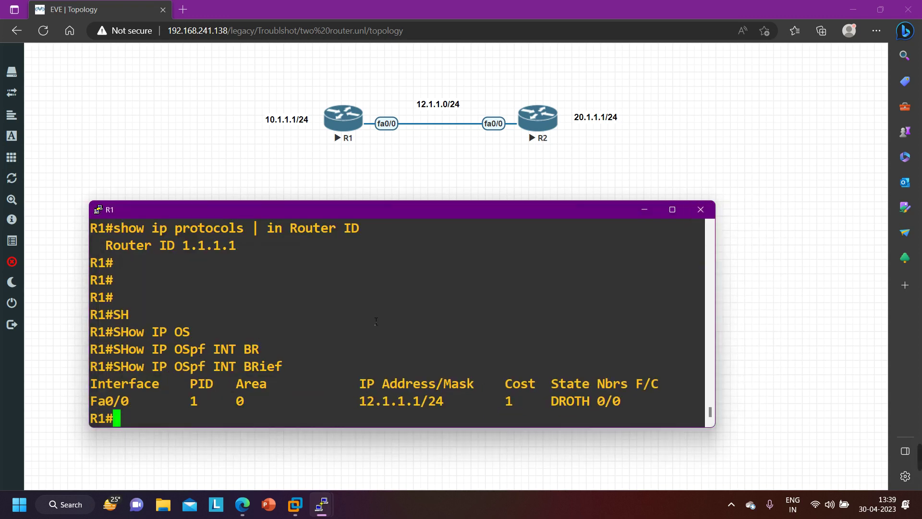
{"action": "key", "text": "Up"}
{"action": "key", "text": "Return"}
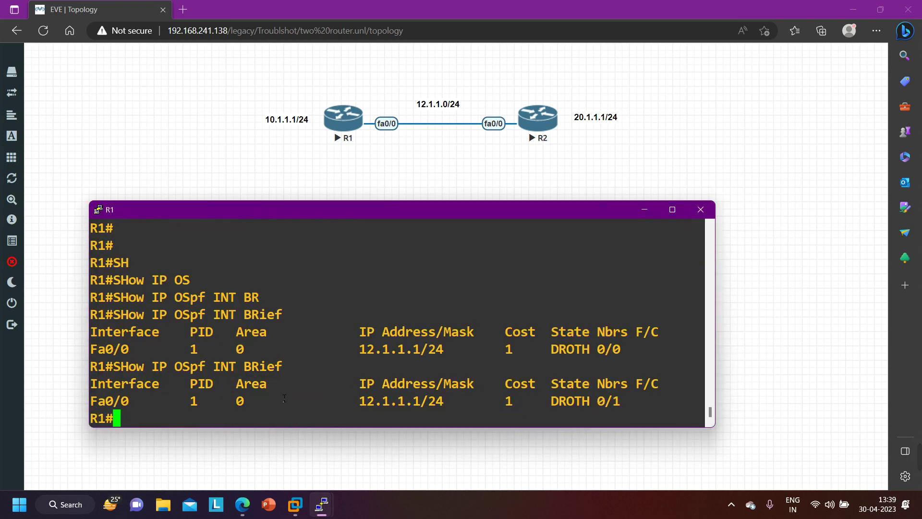
{"action": "left_click_drag", "start_coordinate": [283, 398], "coordinate": [150, 414]}
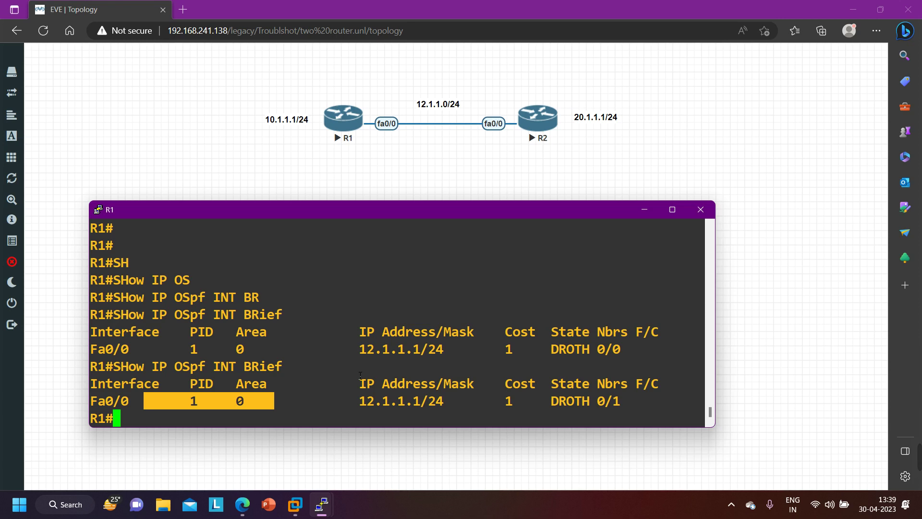
Step: Run show ip ospf neighbor on R1 and examine the neighbor's ID, priority and state
{"action": "key", "text": "Return"}
{"action": "key", "text": "Return"}
{"action": "key", "text": "Return"}
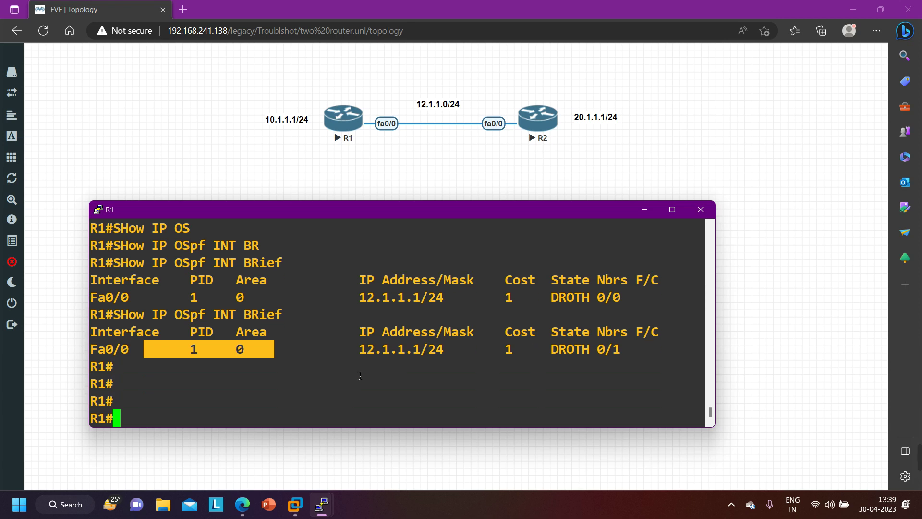
{"action": "type", "text": "SH"}
{"action": "key", "text": "Tab"}
{"action": "type", "text": "IP OS"}
{"action": "key", "text": "Tab"}
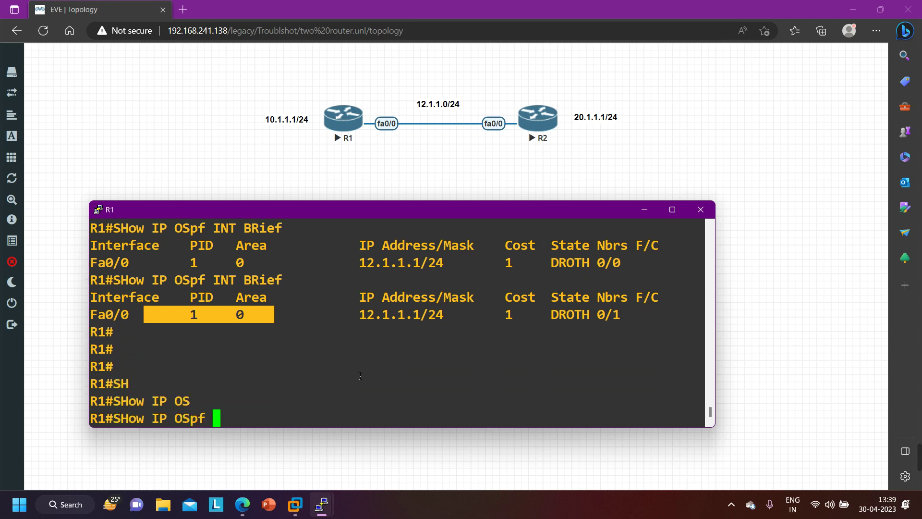
{"action": "type", "text": "NEI"}
{"action": "key", "text": "Tab"}
{"action": "key", "text": "Return"}
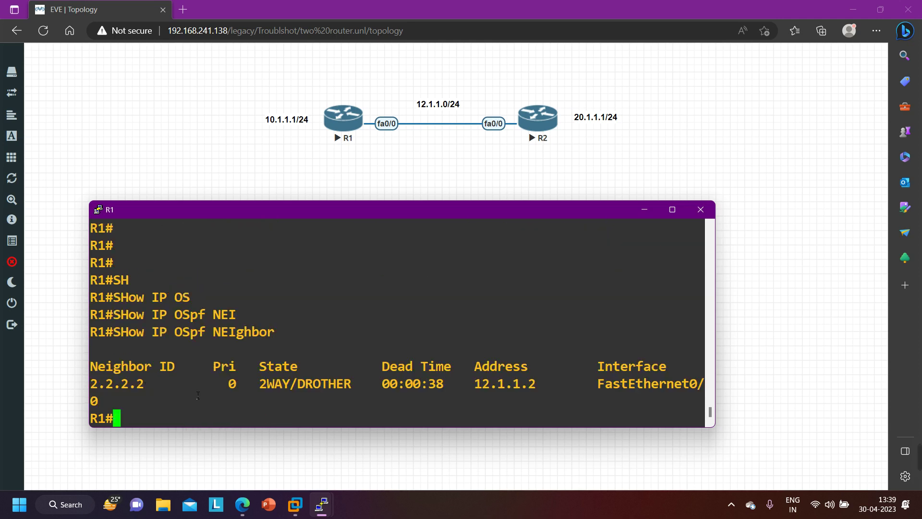
{"action": "left_click_drag", "start_coordinate": [107, 384], "coordinate": [365, 391]}
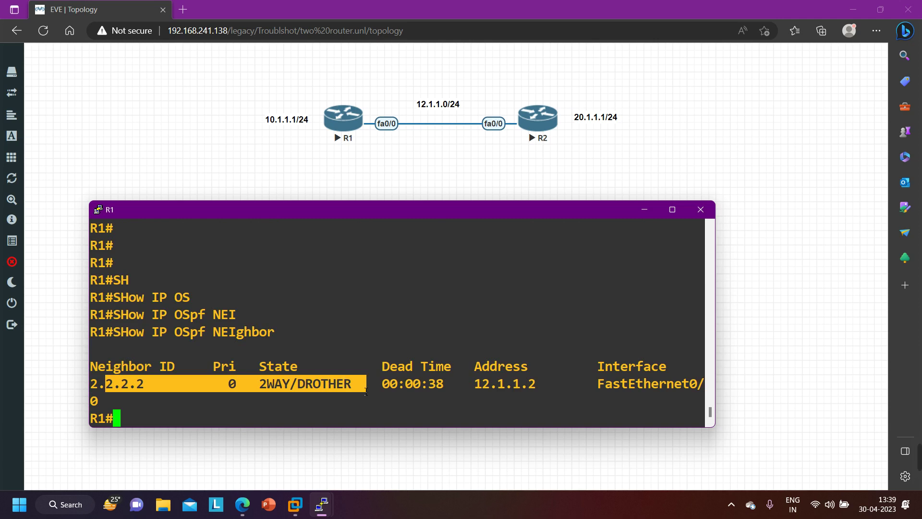
Step: Run show ip ospf int f0/0 on R1 to list the interface's detailed OSPF settings
{"action": "key", "text": "Return"}
{"action": "key", "text": "Return"}
{"action": "key", "text": "Return"}
{"action": "key", "text": "Return"}
{"action": "key", "text": "Return"}
{"action": "type", "text": "SH"}
{"action": "key", "text": "Tab"}
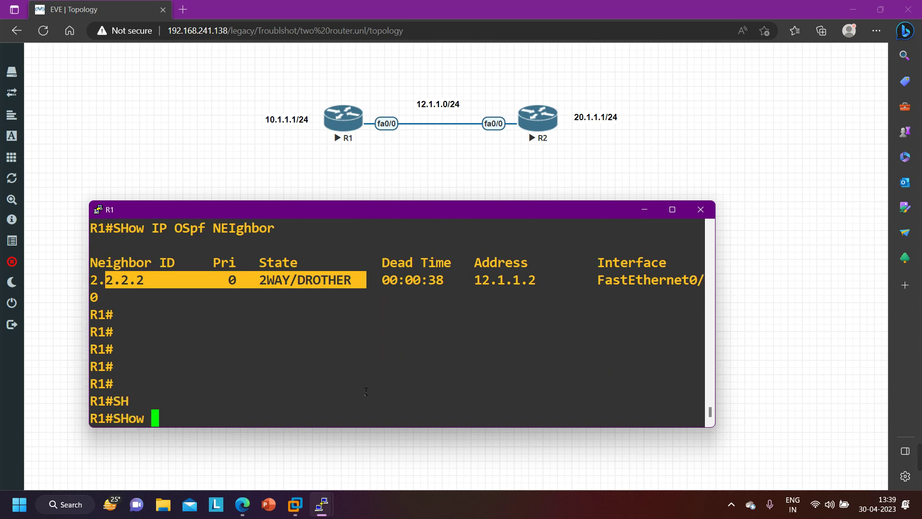
{"action": "type", "text": "IP O"}
{"action": "key", "text": "Tab"}
{"action": "type", "text": "INT "}
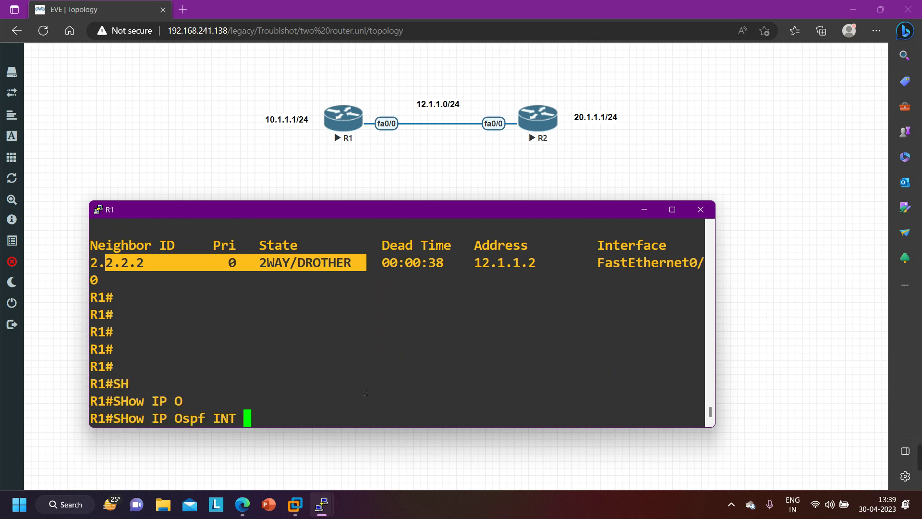
{"action": "type", "text": "F0/0"}
{"action": "key", "text": "Return"}
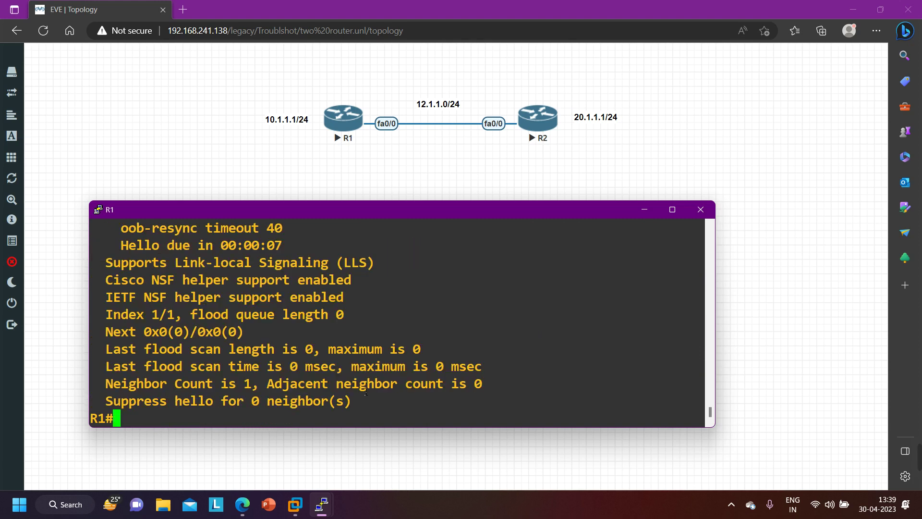
Step: Examine the network type in R1's detailed F0/0 output, and bring up a fresh prompt
{"action": "scroll", "coordinate": [366, 392], "scroll_direction": "up", "scroll_amount": 4}
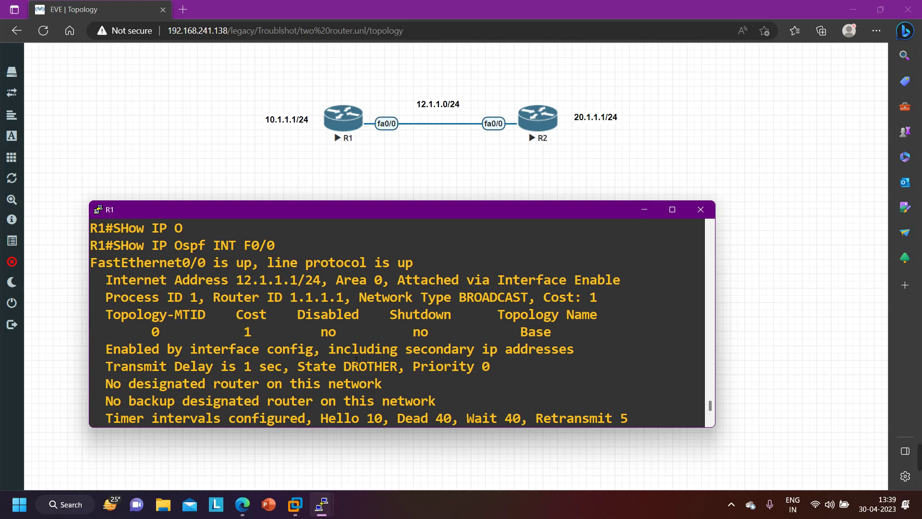
{"action": "left_click_drag", "start_coordinate": [361, 303], "coordinate": [442, 304]}
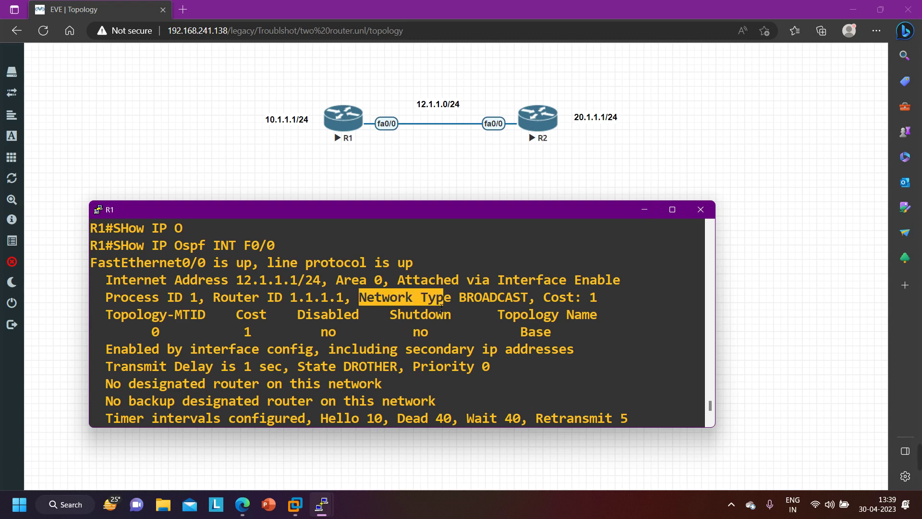
{"action": "scroll", "coordinate": [441, 319], "scroll_direction": "down", "scroll_amount": 4}
{"action": "key", "text": "Return"}
{"action": "key", "text": "Return"}
{"action": "key", "text": "Return"}
{"action": "key", "text": "Return"}
{"action": "key", "text": "Return"}
{"action": "key", "text": "Return"}
{"action": "key", "text": "Return"}
{"action": "key", "text": "Return"}
{"action": "key", "text": "Return"}
{"action": "key", "text": "Return"}
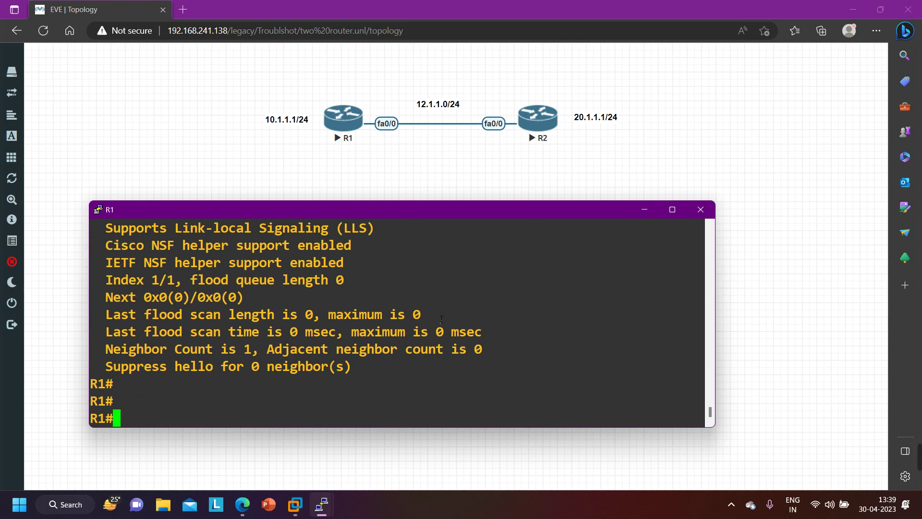
Step: Run show ip ospf int f0/0 | in Network Type on R1 and examine the network type
{"action": "key", "text": "Up"}
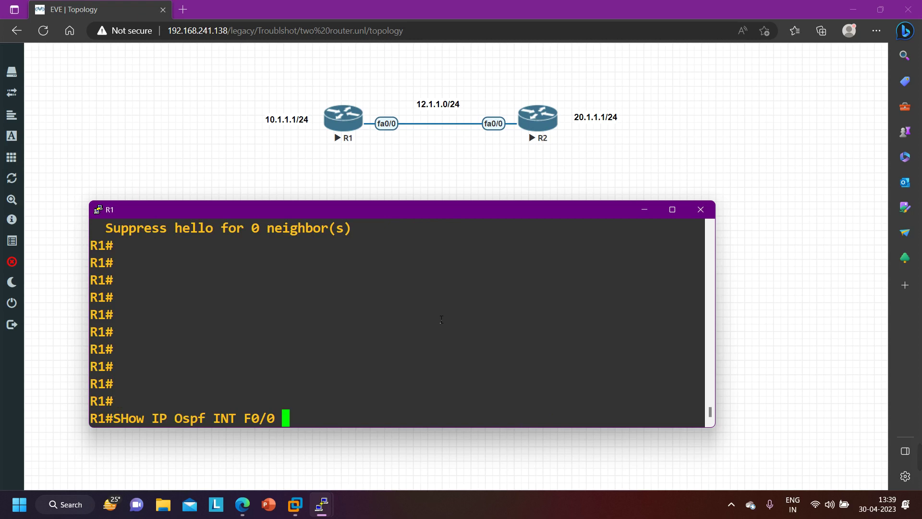
{"action": "type", "text": "| IN"}
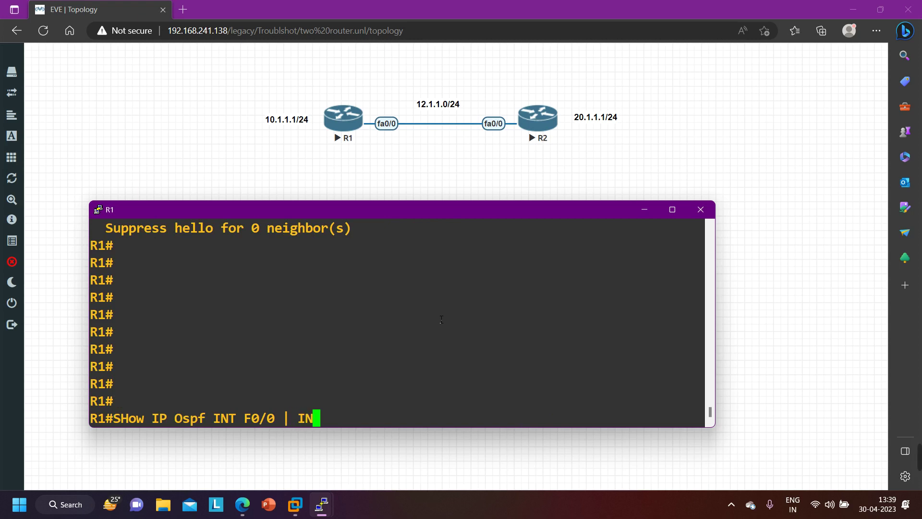
{"action": "key", "text": "BackSpace"}
{"action": "key", "text": "BackSpace"}
{"action": "key", "text": "Caps_Lock"}
{"action": "type", "text": "in"}
{"action": "key", "text": "Caps_Lock"}
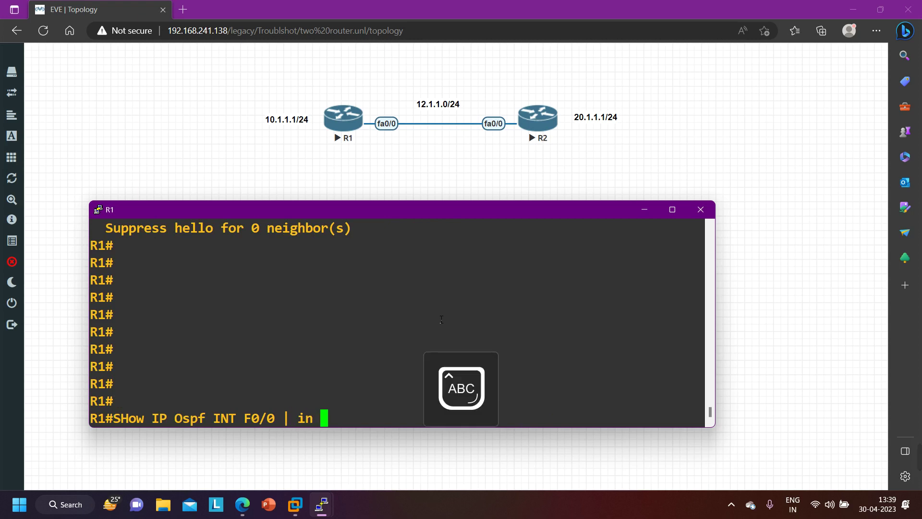
{"action": "type", "text": "N"}
{"action": "key", "text": "Caps_Lock"}
{"action": "type", "text": "etworl"}
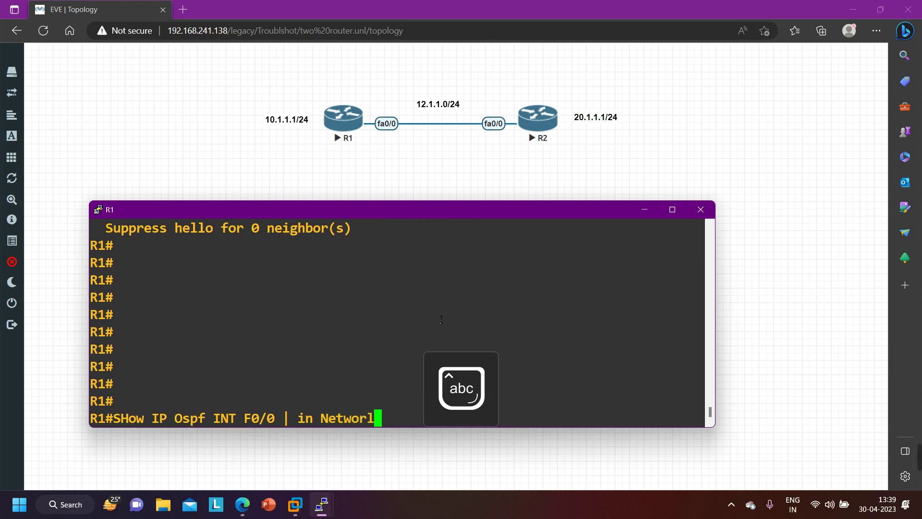
{"action": "key", "text": "BackSpace"}
{"action": "type", "text": "k"}
{"action": "key", "text": "Caps_Lock"}
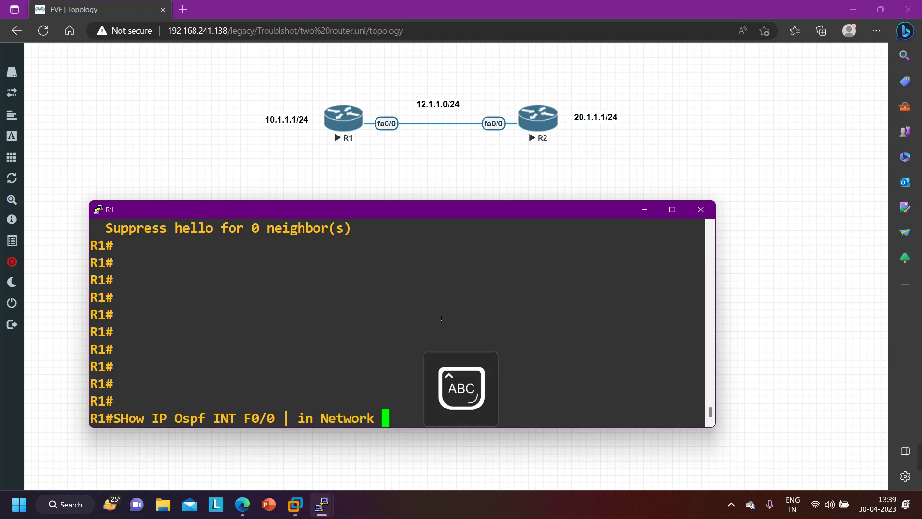
{"action": "type", "text": "T"}
{"action": "key", "text": "Caps_Lock"}
{"action": "type", "text": "ype"}
{"action": "key", "text": "Return"}
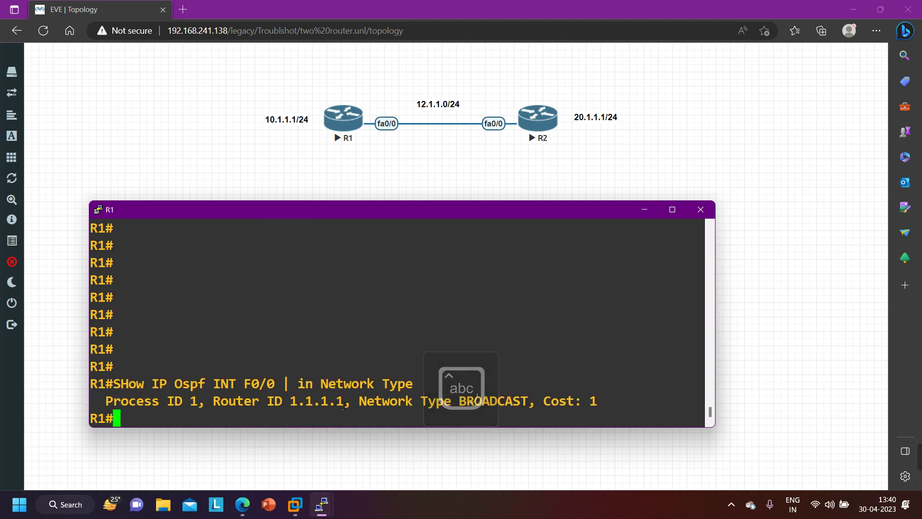
{"action": "left_click_drag", "start_coordinate": [358, 406], "coordinate": [538, 406]}
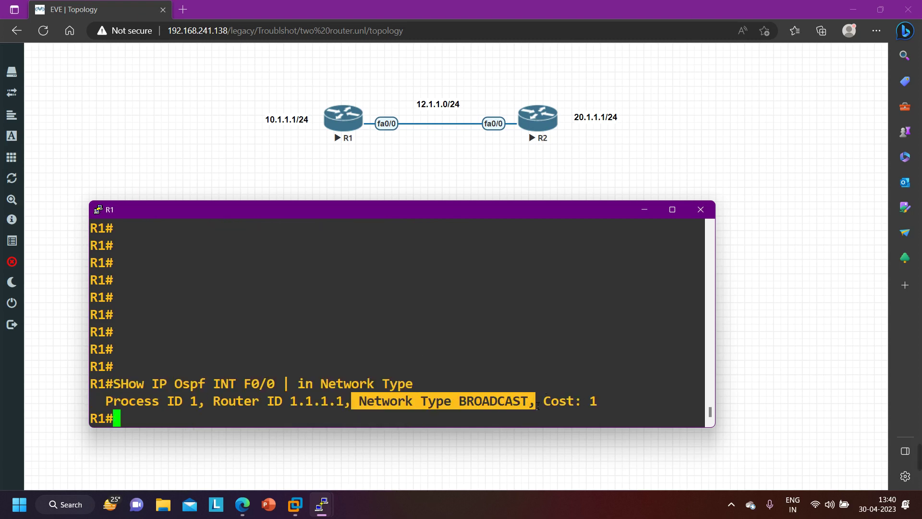
Step: Copy the network-type filter command from R1, run it on R2, and examine R2's F0/0 network type
{"action": "left_click_drag", "start_coordinate": [420, 386], "coordinate": [122, 390]}
{"action": "key", "text": "ctrl+c"}
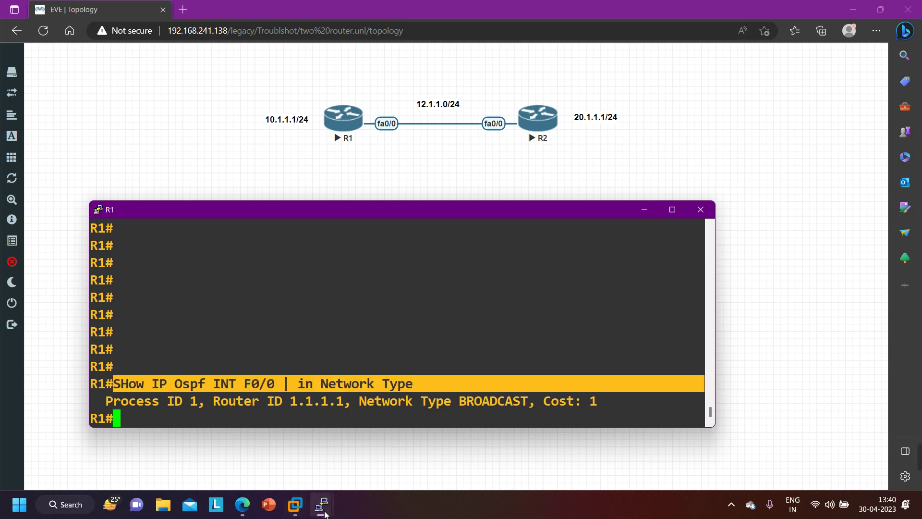
{"action": "mouse_move", "coordinate": [321, 505]}
{"action": "left_click", "coordinate": [338, 431]}
{"action": "right_click", "coordinate": [321, 351]}
{"action": "key", "text": "Return"}
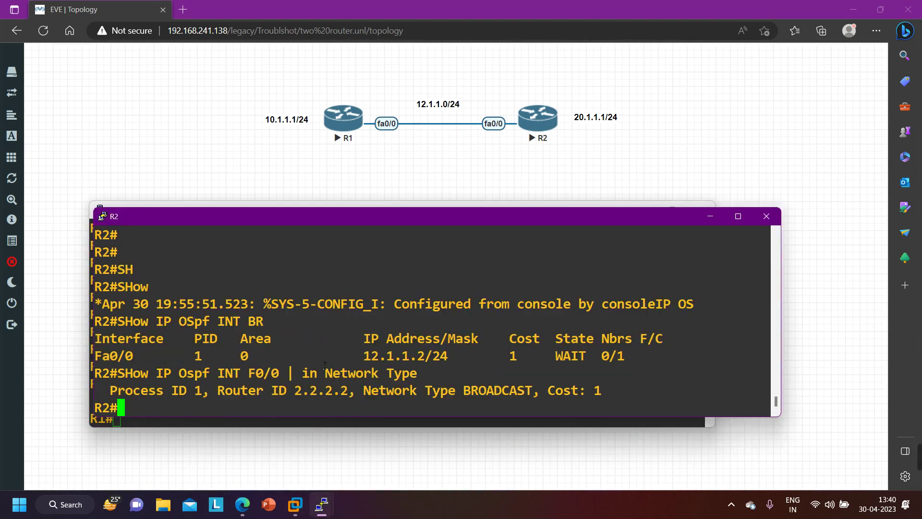
{"action": "key", "text": "Return"}
{"action": "key", "text": "Return"}
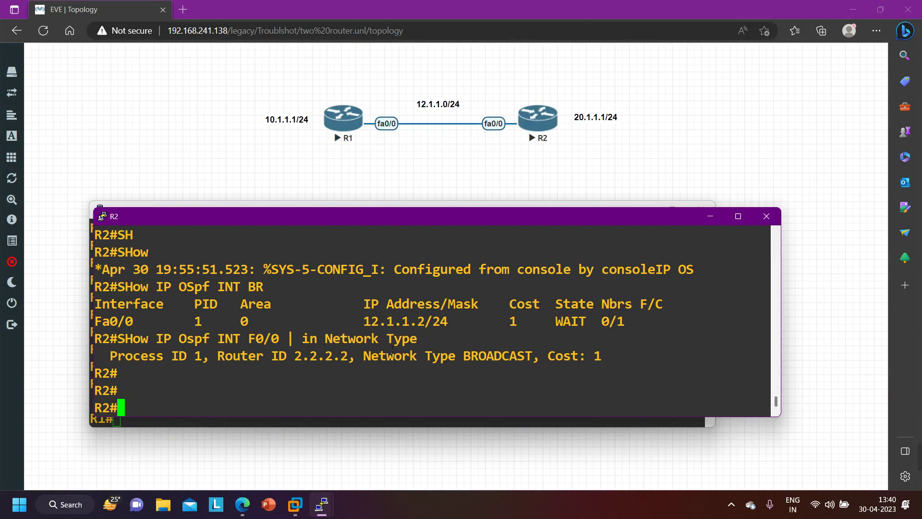
{"action": "left_click_drag", "start_coordinate": [371, 357], "coordinate": [543, 365]}
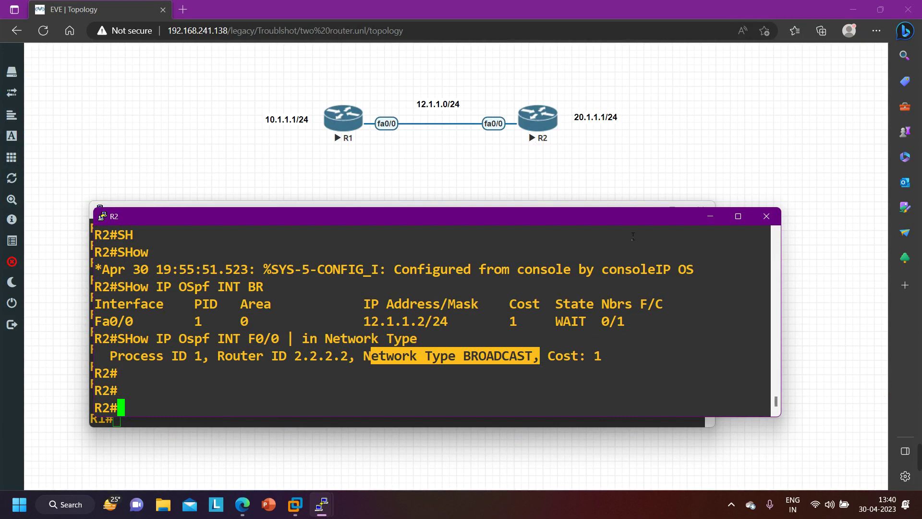
{"action": "left_click", "coordinate": [710, 217]}
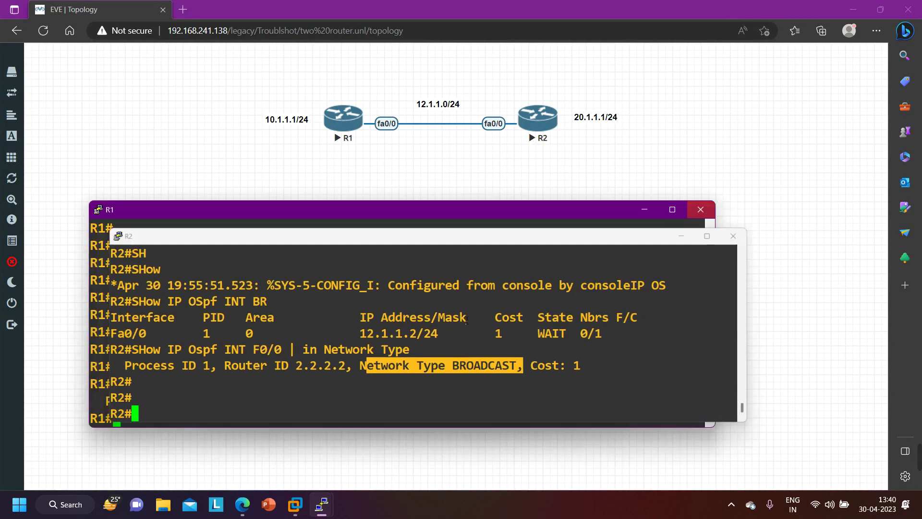
Step: Run show ip ospf neighbor on R1 and examine the neighbor's priority and state
{"action": "key", "text": "Return"}
{"action": "key", "text": "Return"}
{"action": "key", "text": "Return"}
{"action": "key", "text": "Return"}
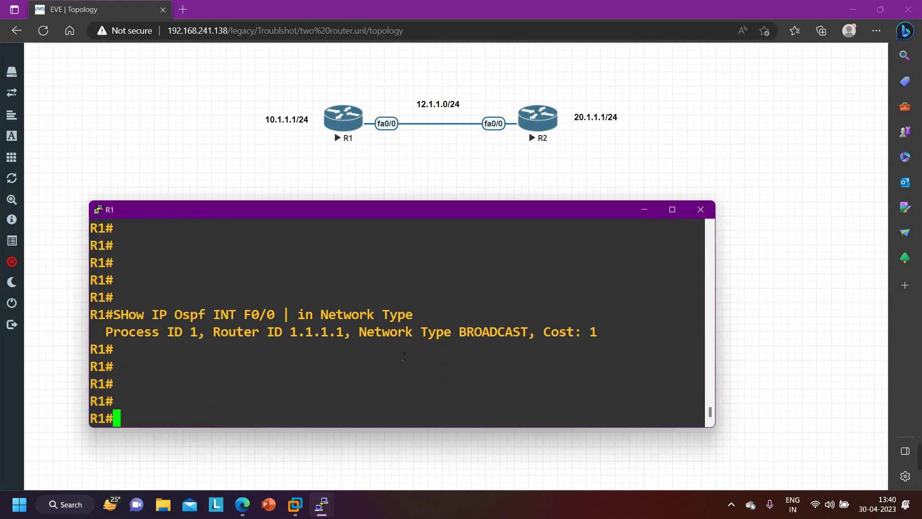
{"action": "type", "text": "sh"}
{"action": "key", "text": "Tab"}
{"action": "type", "text": "ip o"}
{"action": "key", "text": "Tab"}
{"action": "type", "text": "nei"}
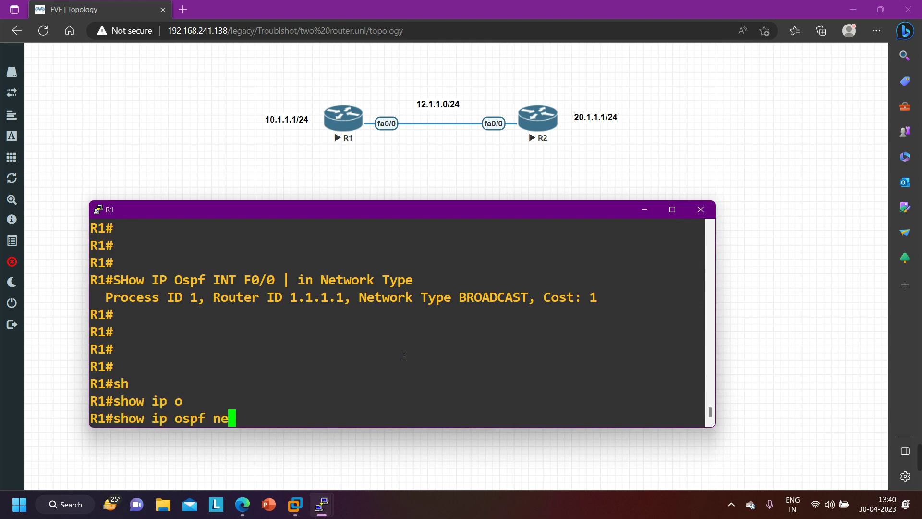
{"action": "key", "text": "Tab"}
{"action": "key", "text": "Return"}
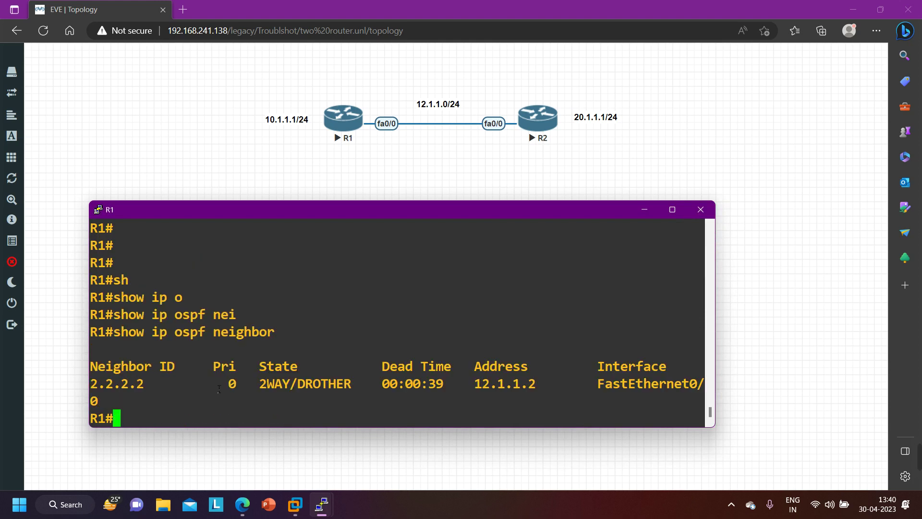
{"action": "left_click_drag", "start_coordinate": [205, 388], "coordinate": [342, 390]}
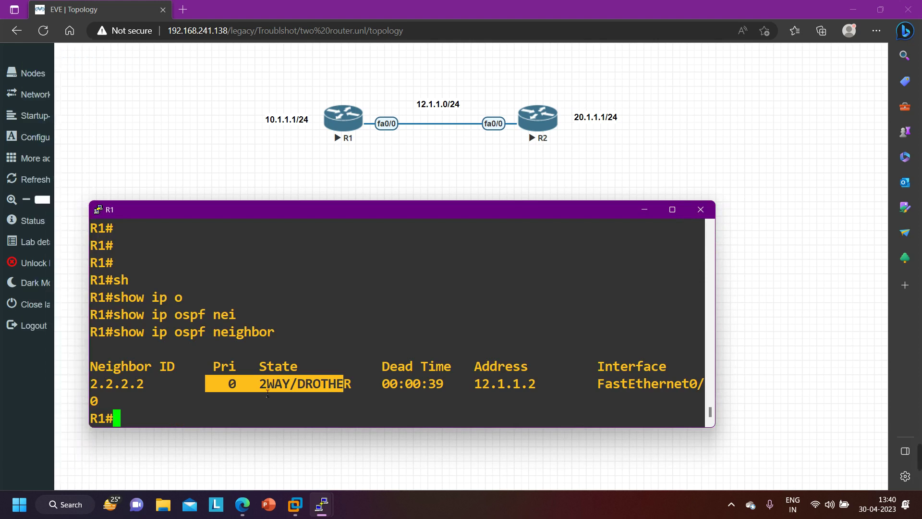
Step: Rerun show ip ospf int f0/0 | in Network Type on R1 and examine the network type
{"action": "right_click", "coordinate": [293, 390]}
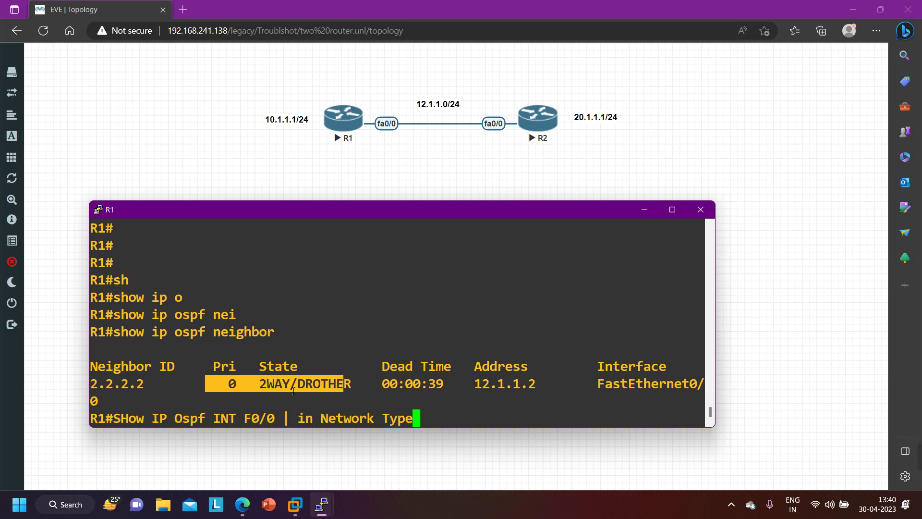
{"action": "key", "text": "Return"}
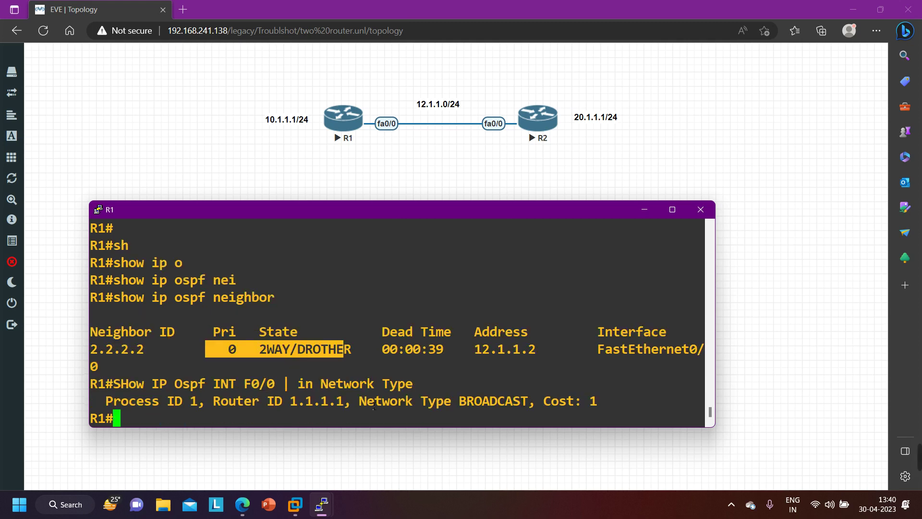
{"action": "left_click_drag", "start_coordinate": [374, 408], "coordinate": [704, 422]}
Step: Rerun show ip ospf int f0/0 | in Network Type on R2, and recheck the neighbor priority in R1's output
{"action": "mouse_move", "coordinate": [321, 504]}
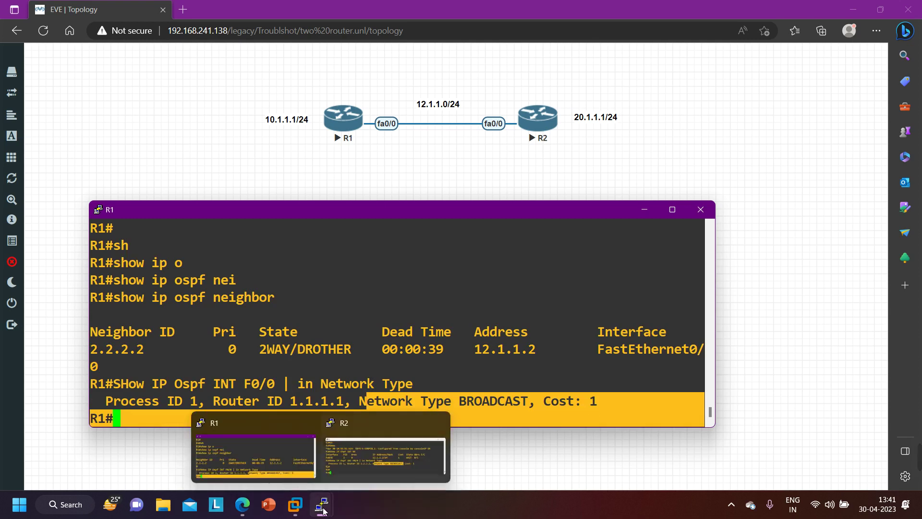
{"action": "left_click", "coordinate": [355, 451]}
{"action": "left_click", "coordinate": [348, 384]}
{"action": "key", "text": "Up"}
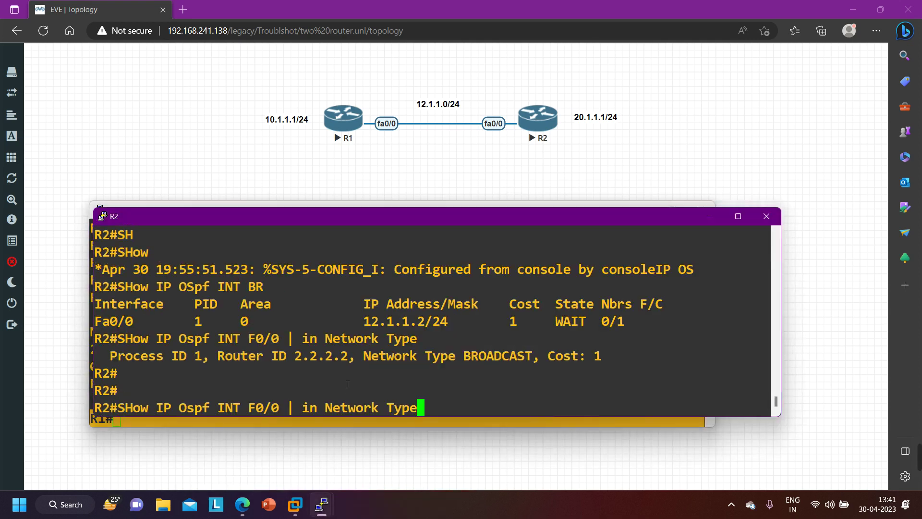
{"action": "key", "text": "Return"}
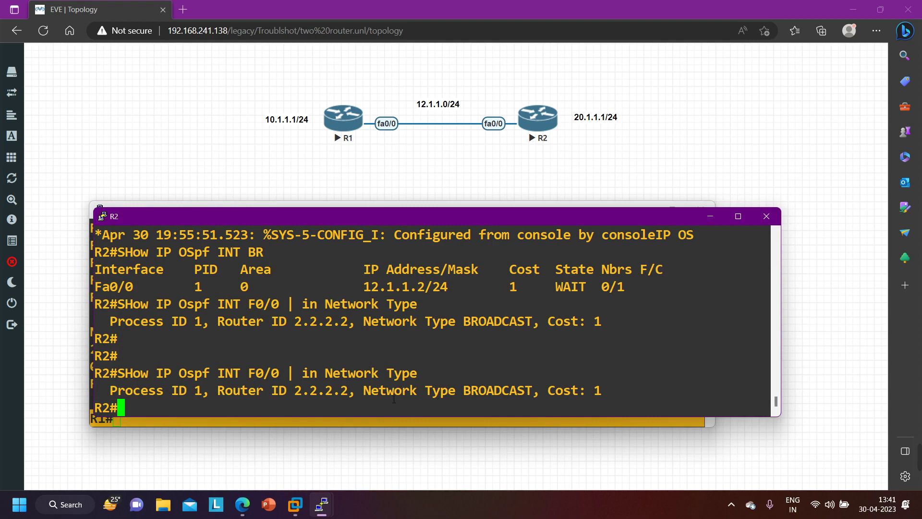
{"action": "left_click_drag", "start_coordinate": [388, 397], "coordinate": [542, 400]}
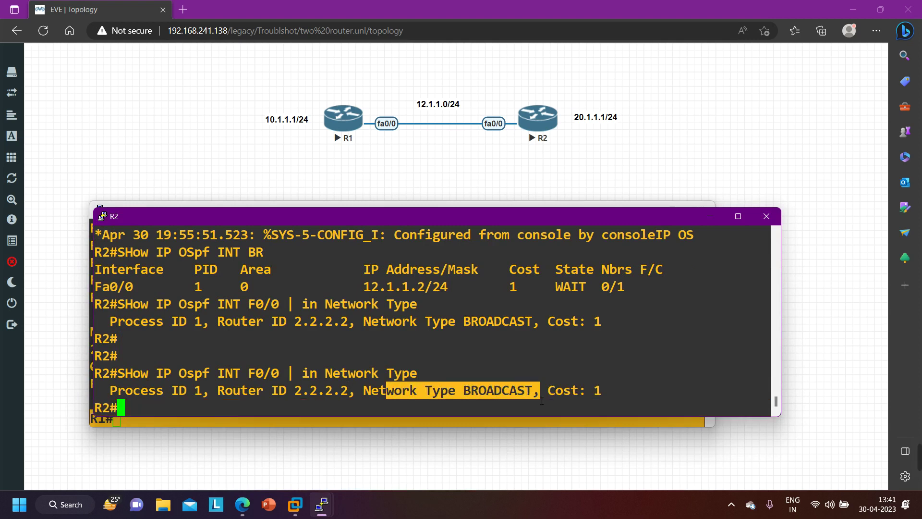
{"action": "left_click", "coordinate": [707, 216]}
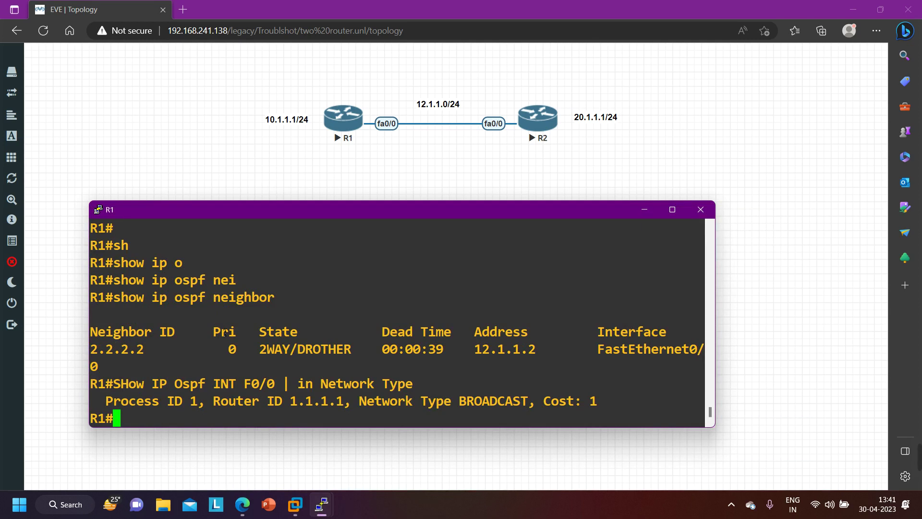
{"action": "left_click_drag", "start_coordinate": [244, 349], "coordinate": [221, 349]}
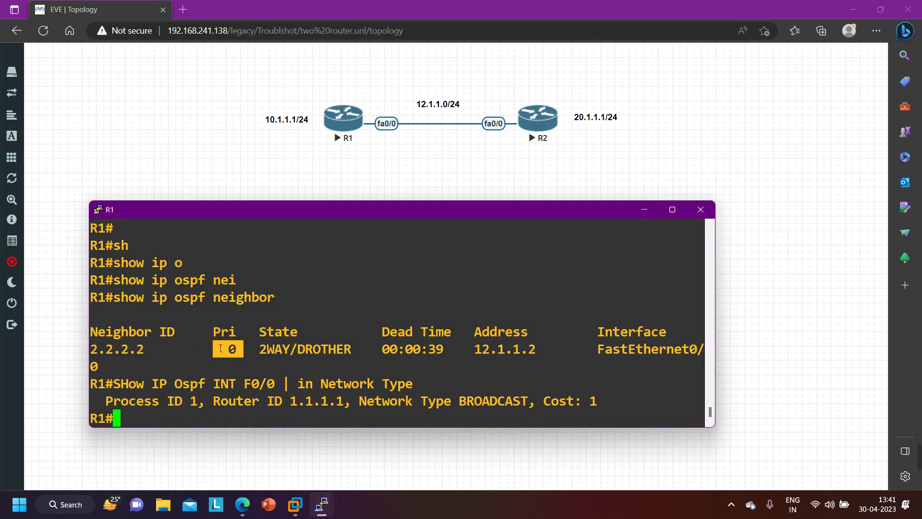
Step: Switch to the R2 console and bring up a fresh prompt
{"action": "mouse_move", "coordinate": [321, 504]}
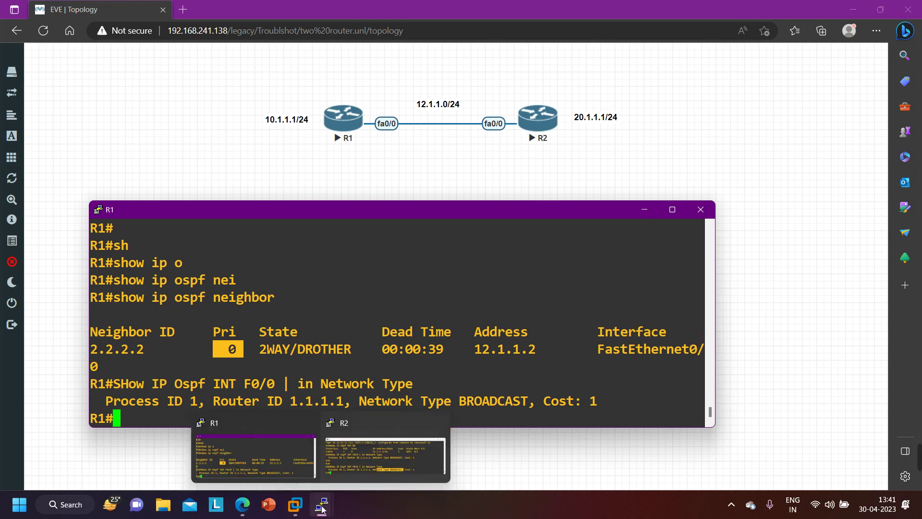
{"action": "left_click", "coordinate": [348, 474]}
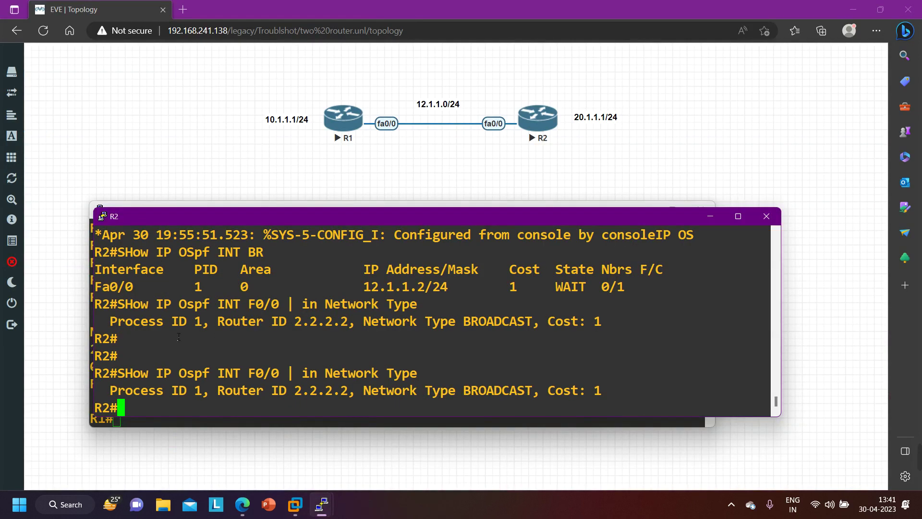
{"action": "key", "text": "Return"}
{"action": "key", "text": "Return"}
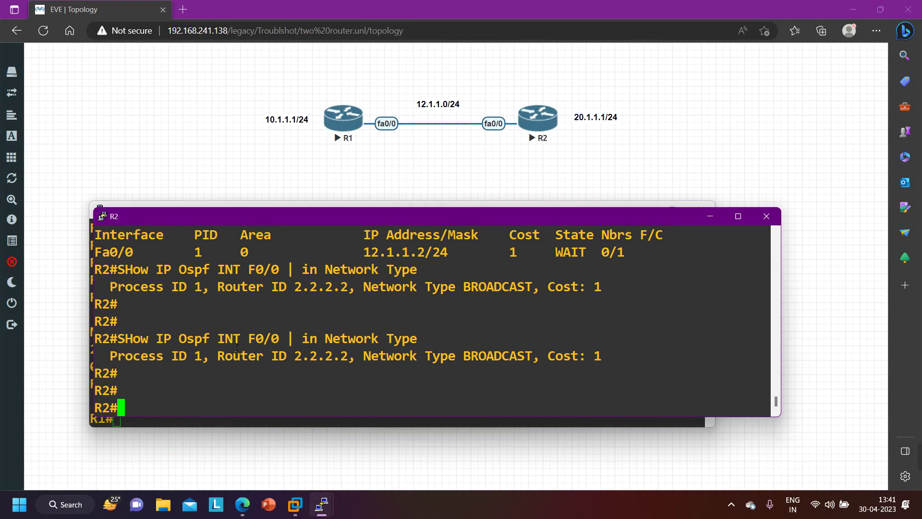
{"action": "type", "text": "s"}
{"action": "key", "text": "Tab"}
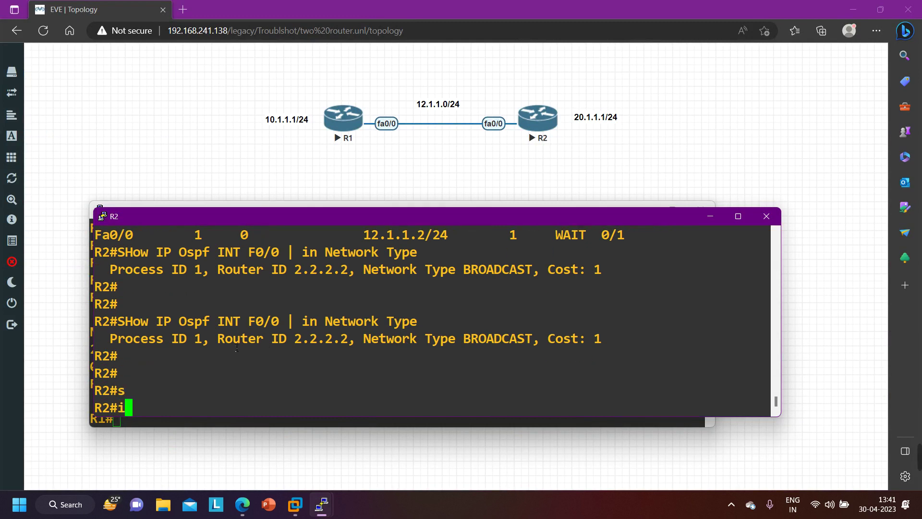
{"action": "key", "text": "BackSpace"}
{"action": "type", "text": "ip o"}
{"action": "key", "text": "Tab"}
{"action": "type", "text": "int br"}
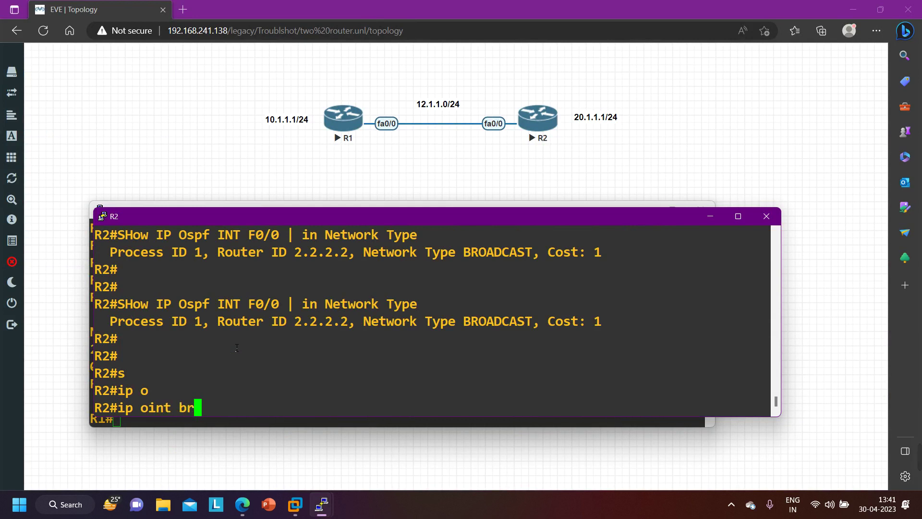
{"action": "key", "text": "Return"}
{"action": "key", "text": "Return"}
Step: Run show ip ospf neighbor on R2 and examine the neighbor's priority and the rest of its entry
{"action": "type", "text": "sh"}
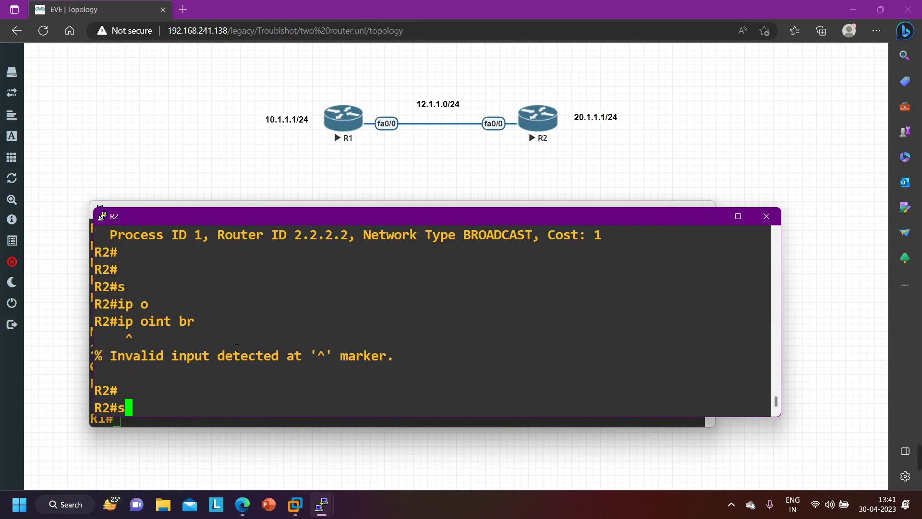
{"action": "key", "text": "Tab"}
{"action": "type", "text": "ip o"}
{"action": "key", "text": "Tab"}
{"action": "type", "text": "nei"}
{"action": "key", "text": "Tab"}
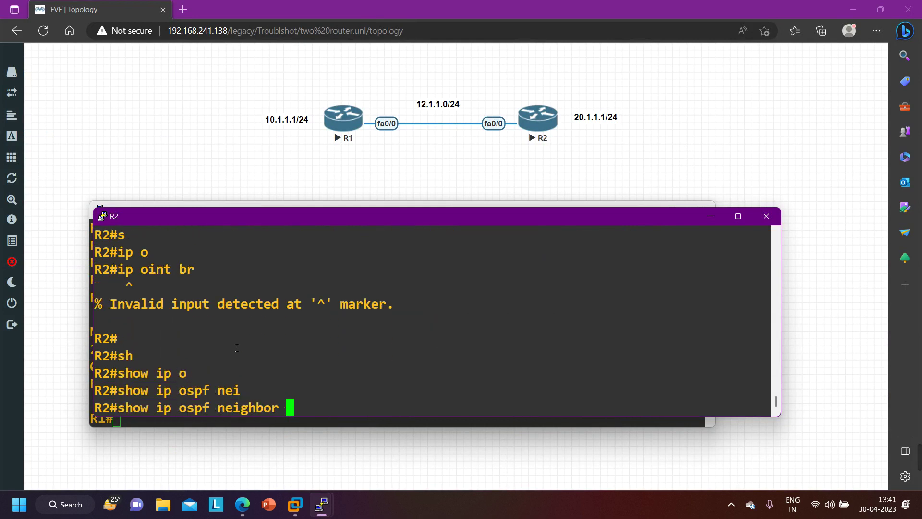
{"action": "key", "text": "Return"}
{"action": "left_click_drag", "start_coordinate": [253, 391], "coordinate": [221, 390]}
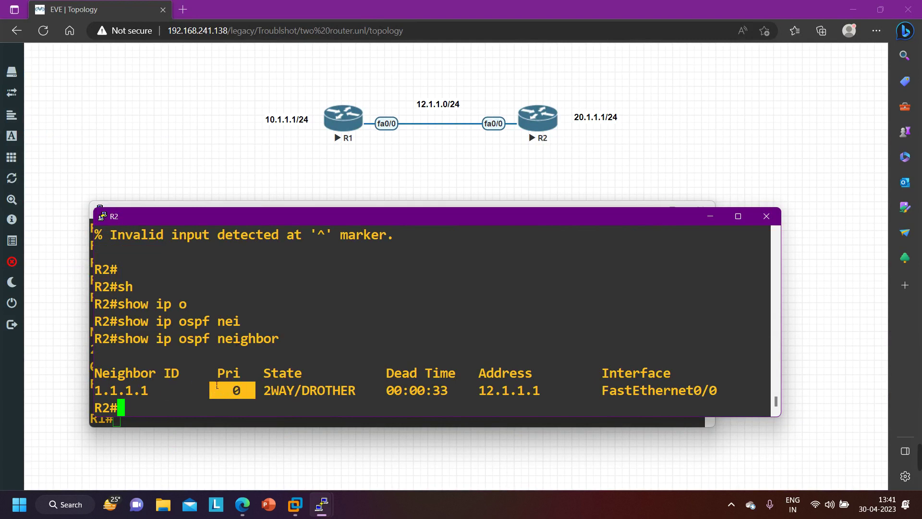
{"action": "key", "text": "Return"}
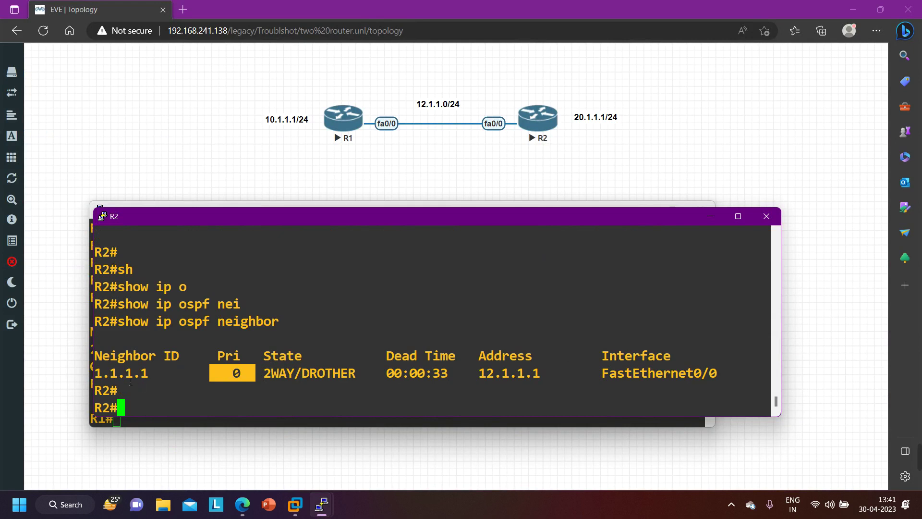
{"action": "left_click_drag", "start_coordinate": [111, 379], "coordinate": [666, 374]}
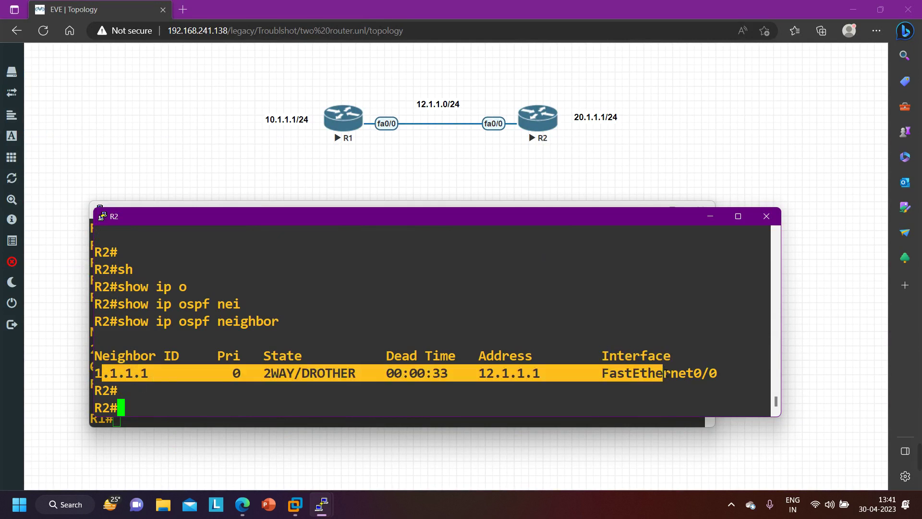
Step: Run show ip ospf int br on R2 and examine the OSPF state of Fa0/0
{"action": "key", "text": "Return"}
{"action": "key", "text": "Return"}
{"action": "key", "text": "Return"}
{"action": "type", "text": "sh"}
{"action": "key", "text": "Tab"}
{"action": "type", "text": "ip "}
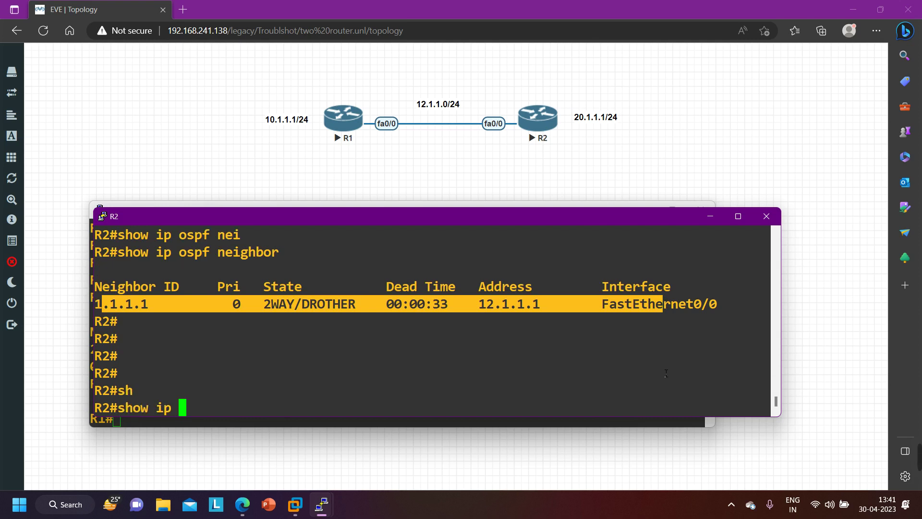
{"action": "type", "text": "int"}
{"action": "key", "text": "BackSpace"}
{"action": "key", "text": "BackSpace"}
{"action": "key", "text": "BackSpace"}
{"action": "key", "text": "BackSpace"}
{"action": "type", "text": "os"}
{"action": "key", "text": "Tab"}
{"action": "type", "text": "int br"}
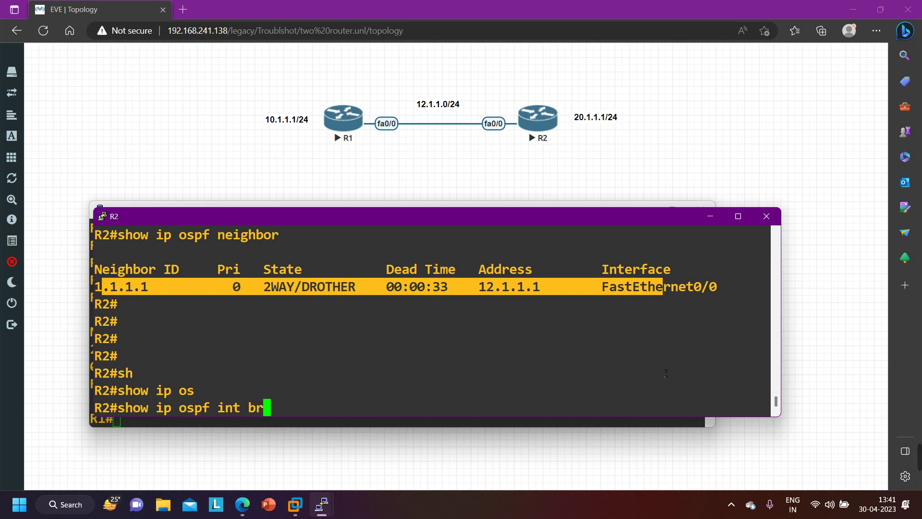
{"action": "key", "text": "Return"}
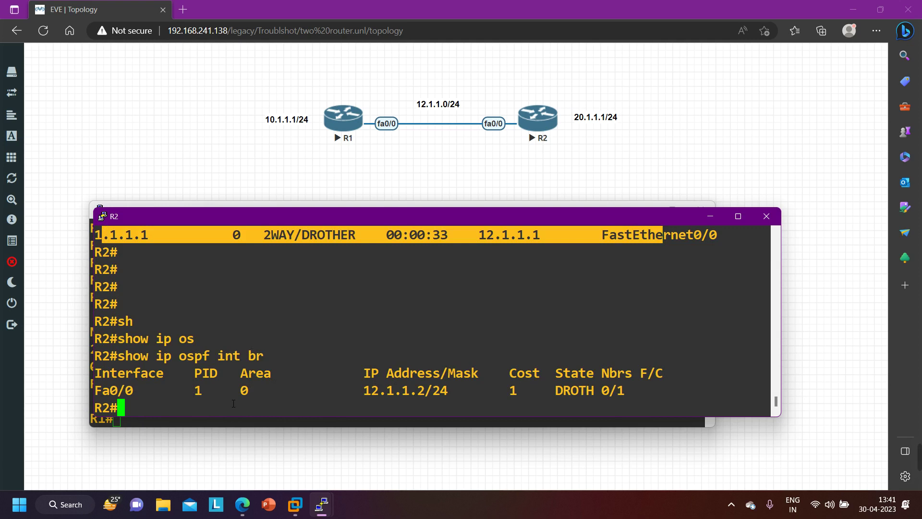
{"action": "left_click_drag", "start_coordinate": [599, 399], "coordinate": [559, 398]}
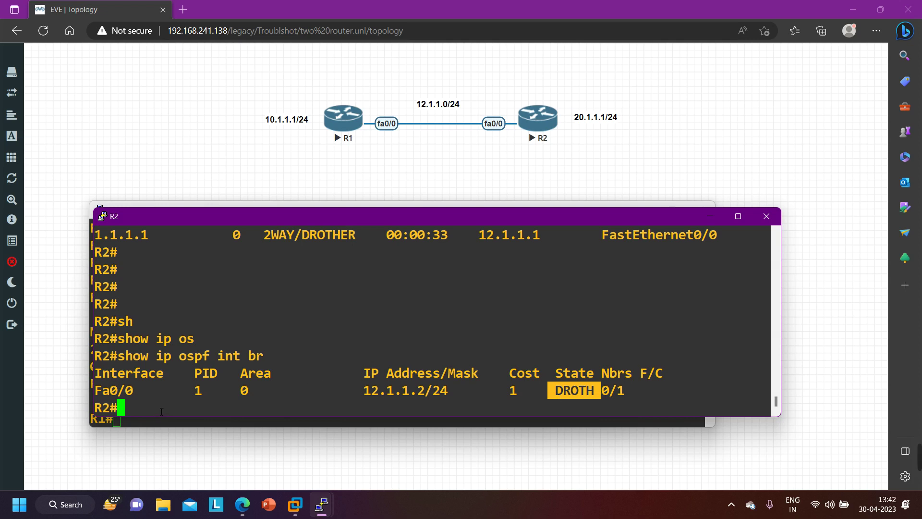
Step: Run show ip ospf int br on R1 to list its OSPF interface state
{"action": "left_click", "coordinate": [257, 423]}
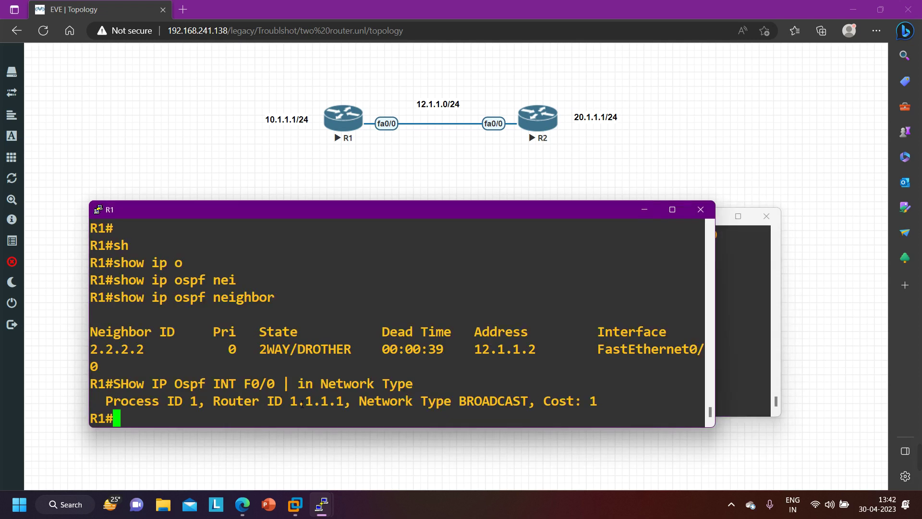
{"action": "key", "text": "Return"}
{"action": "key", "text": "Return"}
{"action": "type", "text": "sh"}
{"action": "key", "text": "Tab"}
{"action": "type", "text": "i"}
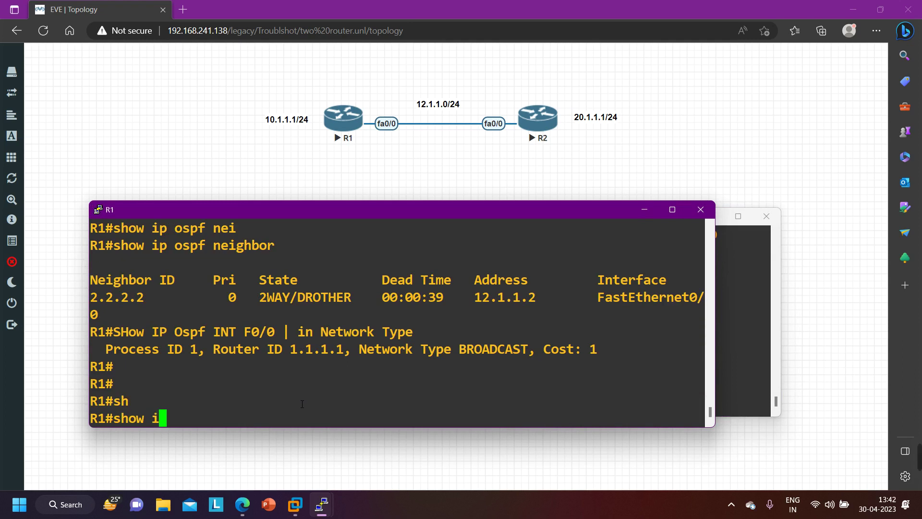
{"action": "type", "text": "p o"}
{"action": "key", "text": "Tab"}
{"action": "type", "text": "int br"}
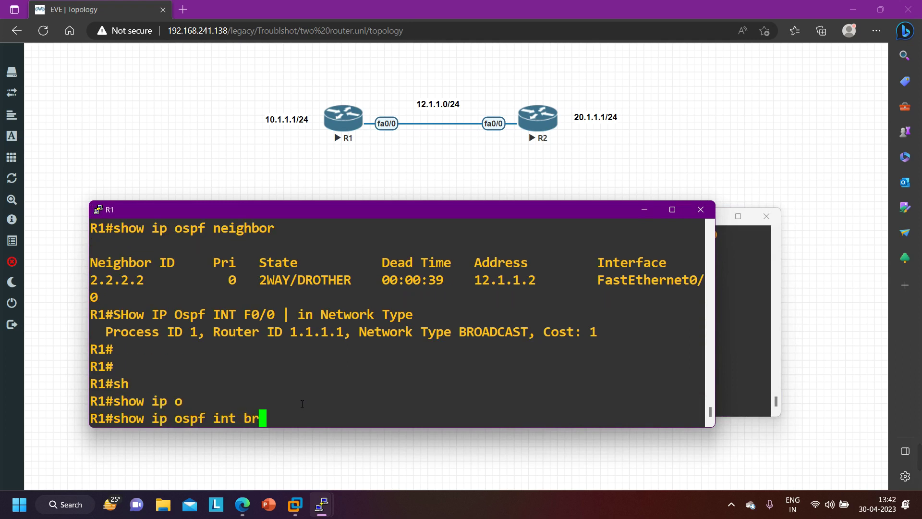
{"action": "key", "text": "Return"}
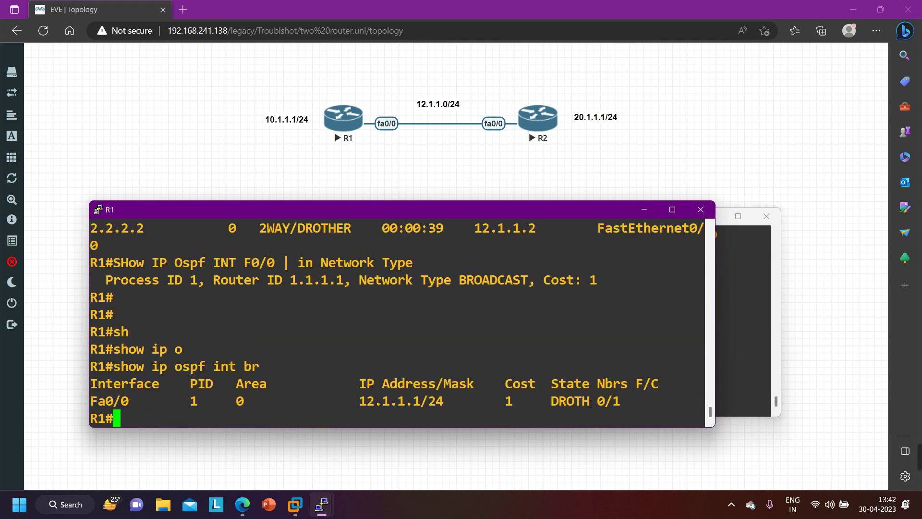
Step: Examine the OSPF state of Fa0/0 in R1's interface listing and bring up a fresh prompt
{"action": "left_click_drag", "start_coordinate": [597, 405], "coordinate": [560, 411]}
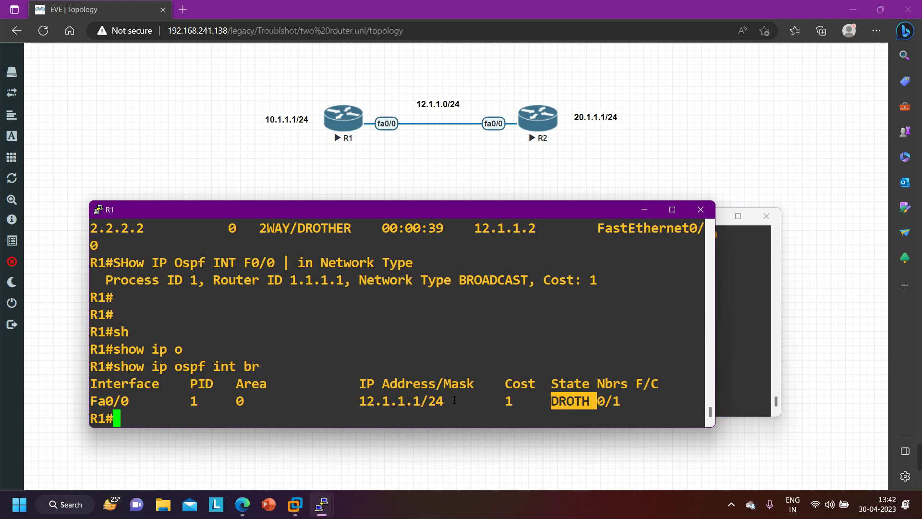
{"action": "key", "text": "Return"}
{"action": "key", "text": "Return"}
{"action": "key", "text": "Return"}
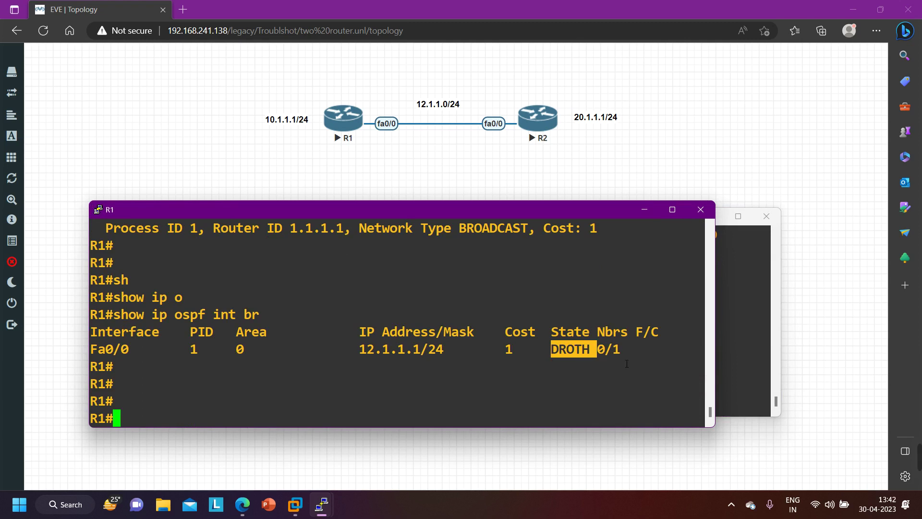
Step: Run show ip ospf neighbor on R1 and examine the priority of neighbor 2.2.2.2
{"action": "type", "text": "sh"}
{"action": "key", "text": "Tab"}
{"action": "type", "text": "ip "}
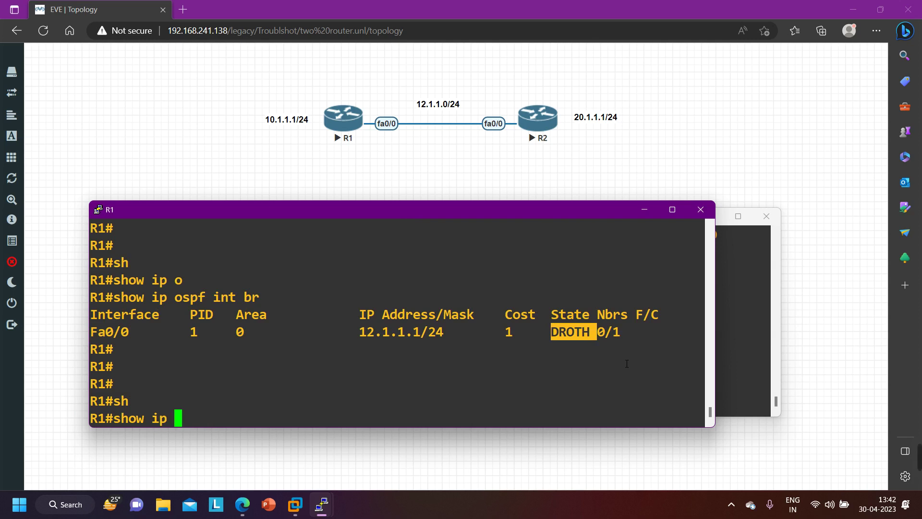
{"action": "type", "text": "os"}
{"action": "key", "text": "Tab"}
{"action": "type", "text": "nei"}
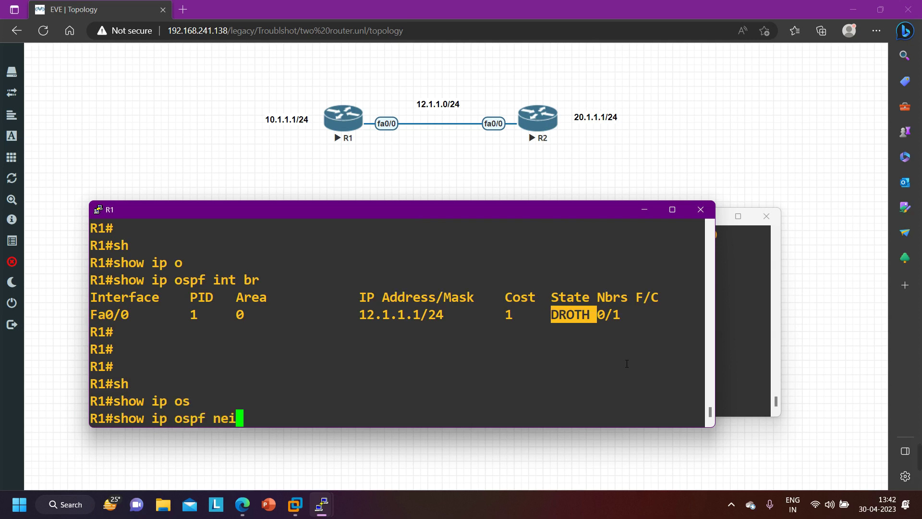
{"action": "key", "text": "Tab"}
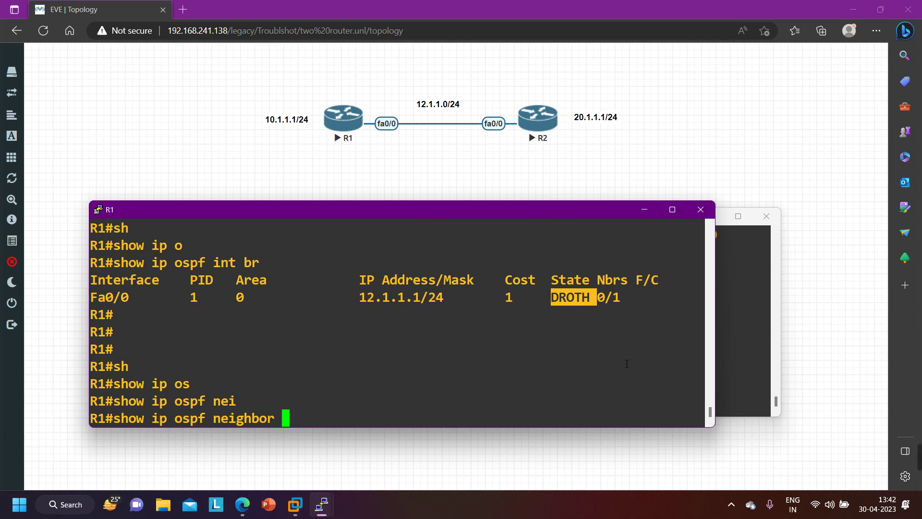
{"action": "key", "text": "Return"}
{"action": "left_click_drag", "start_coordinate": [249, 386], "coordinate": [221, 386]}
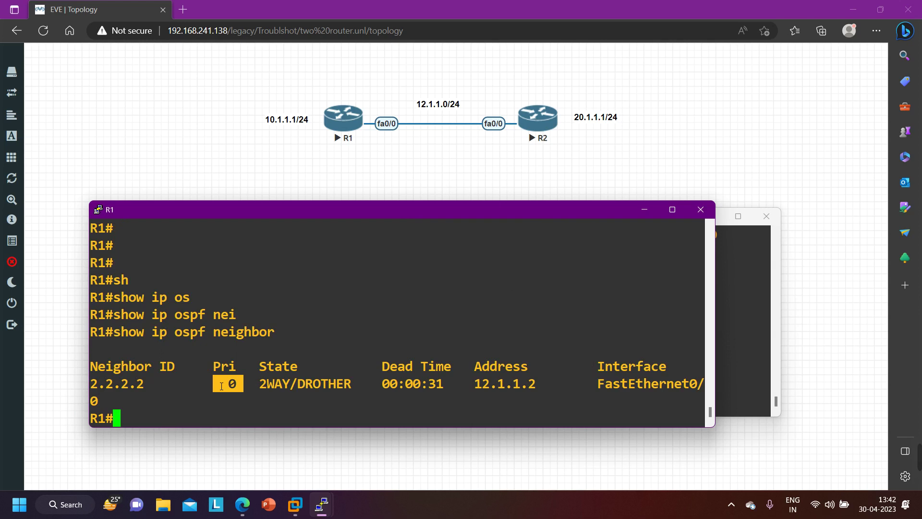
{"action": "key", "text": "Return"}
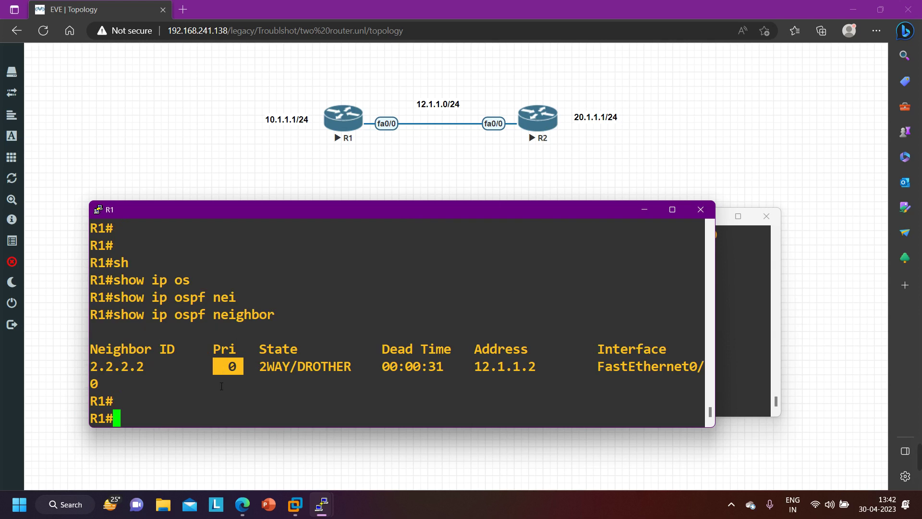
{"action": "key", "text": "Return"}
{"action": "key", "text": "Return"}
{"action": "key", "text": "Return"}
{"action": "key", "text": "Return"}
Step: Run show run | sec ospf on R1 and examine the configured area and interface priority lines
{"action": "type", "text": "sh"}
{"action": "key", "text": "Tab"}
{"action": "type", "text": "r"}
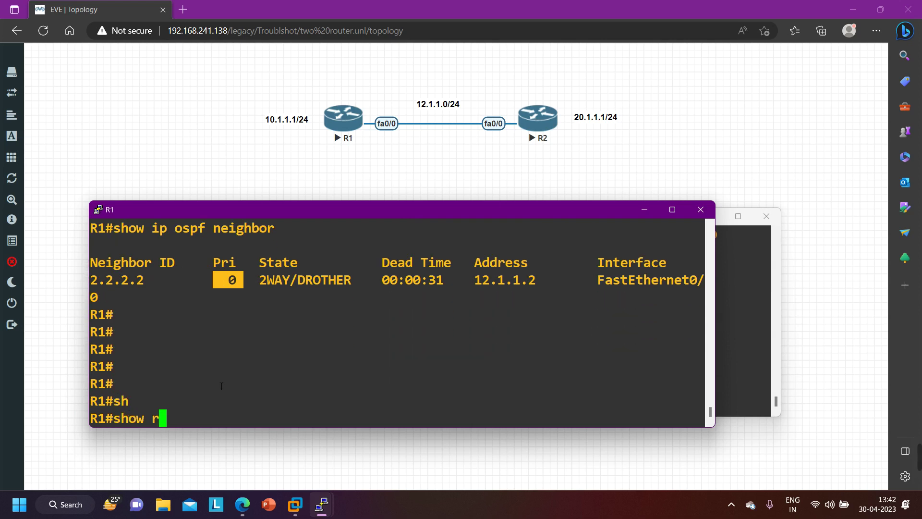
{"action": "type", "text": "un | sec "}
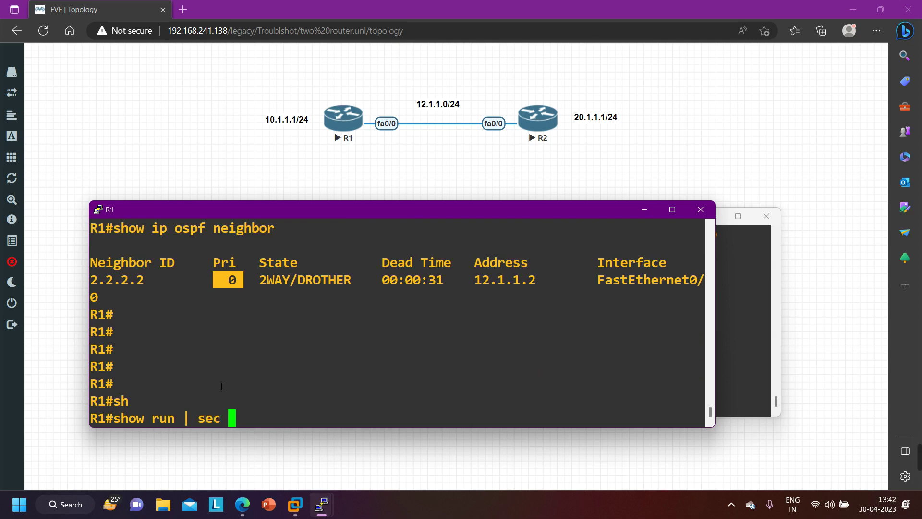
{"action": "type", "text": "ospf"}
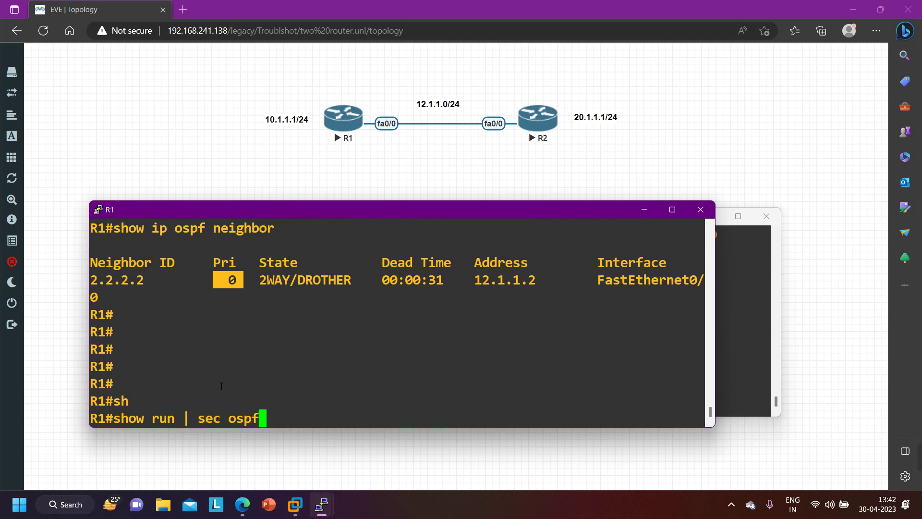
{"action": "key", "text": "Return"}
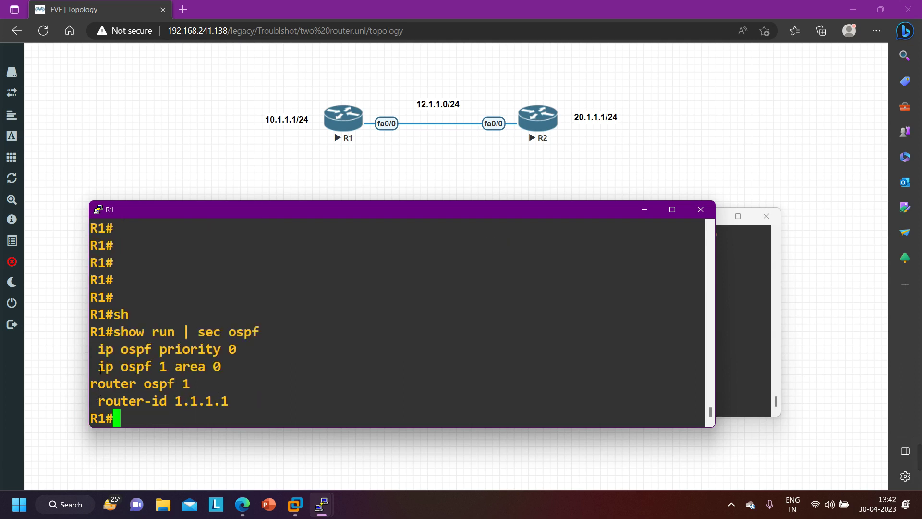
{"action": "left_click_drag", "start_coordinate": [100, 370], "coordinate": [229, 378]}
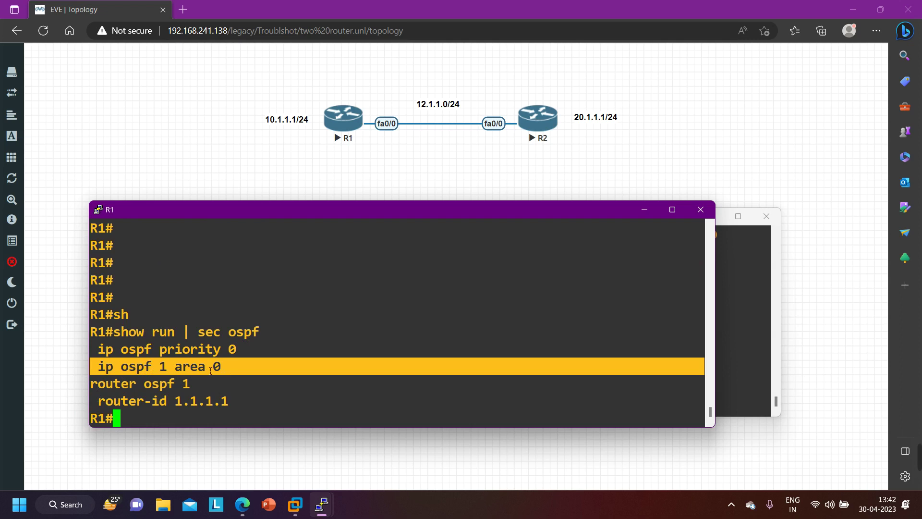
{"action": "left_click_drag", "start_coordinate": [102, 350], "coordinate": [245, 355]}
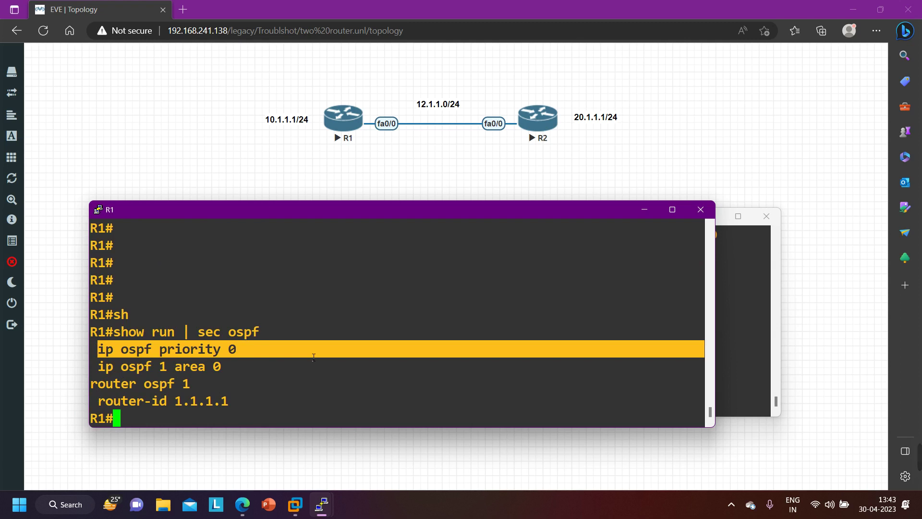
Step: Enter configuration mode on R1 and open interface f0/0 for configuration
{"action": "key", "text": "Return"}
{"action": "type", "text": "conf"}
{"action": "key", "text": "Tab"}
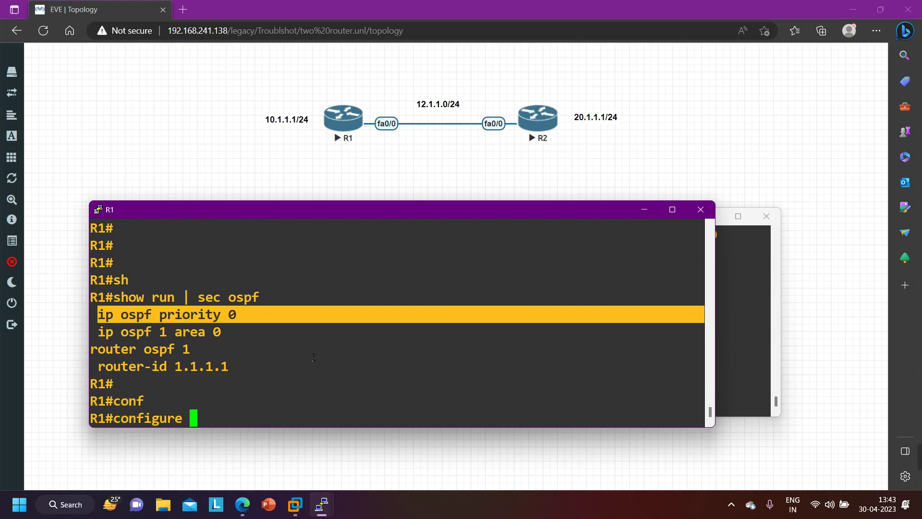
{"action": "key", "text": "Return"}
{"action": "key", "text": "Return"}
{"action": "key", "text": "Return"}
{"action": "key", "text": "Return"}
{"action": "key", "text": "Return"}
{"action": "key", "text": "Return"}
{"action": "type", "text": "in"}
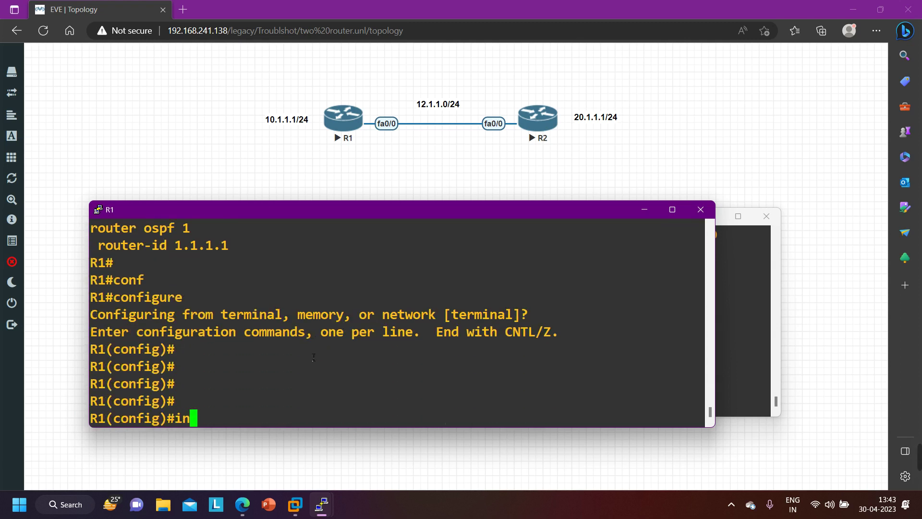
{"action": "type", "text": "t f0/0"}
{"action": "key", "text": "Return"}
Step: Remove the OSPF priority setting from R1's f0/0 with no ip ospf priority 0
{"action": "type", "text": "ip o"}
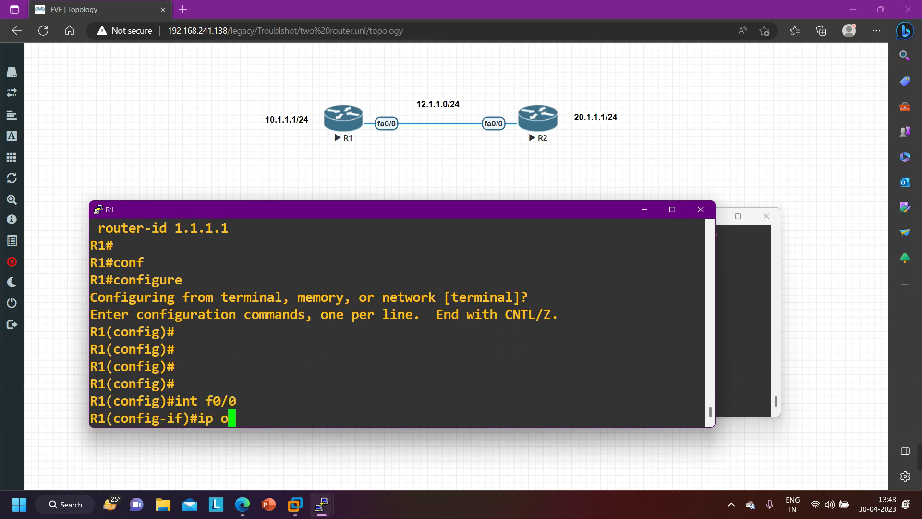
{"action": "key", "text": "Tab"}
{"action": "type", "text": "pr"}
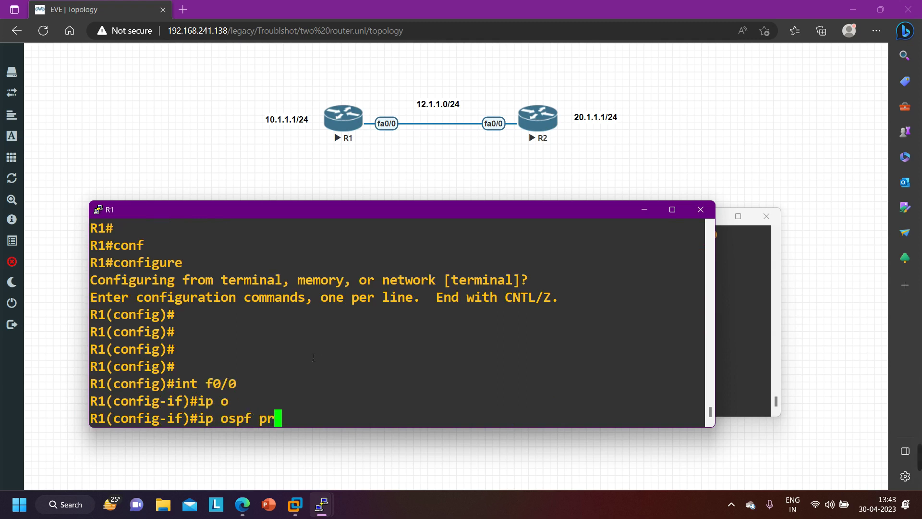
{"action": "key", "text": "Tab"}
{"action": "type", "text": "i"}
{"action": "key", "text": "Tab"}
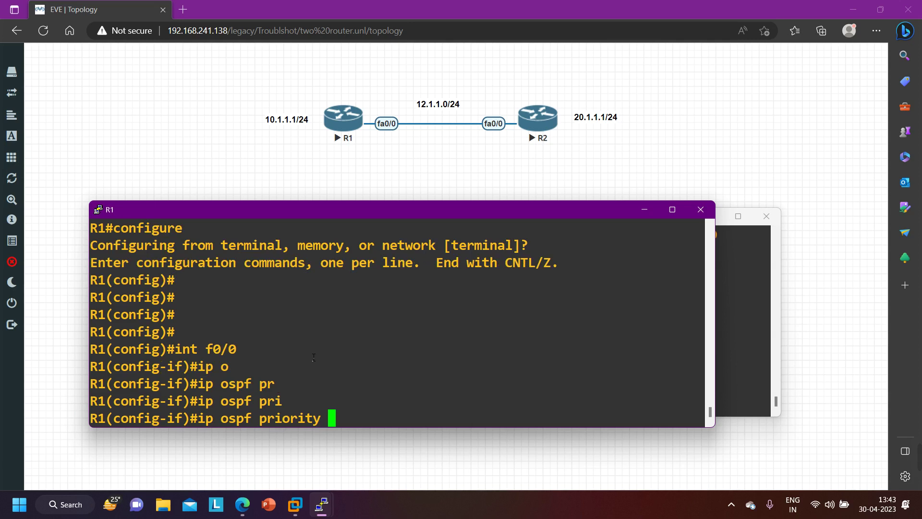
{"action": "type", "text": "0"}
{"action": "key", "text": "Left"}
{"action": "key", "text": "Left"}
{"action": "key", "text": "Left"}
{"action": "key", "text": "Left"}
{"action": "key", "text": "Left"}
{"action": "key", "text": "Left"}
{"action": "key", "text": "Left"}
{"action": "key", "text": "Left"}
{"action": "key", "text": "Left"}
{"action": "key", "text": "Left"}
{"action": "key", "text": "Left"}
{"action": "key", "text": "Left"}
{"action": "key", "text": "Left"}
{"action": "key", "text": "Left"}
{"action": "key", "text": "Left"}
{"action": "key", "text": "Left"}
{"action": "key", "text": "Left"}
{"action": "key", "text": "Left"}
{"action": "type", "text": "no"}
{"action": "key", "text": "Return"}
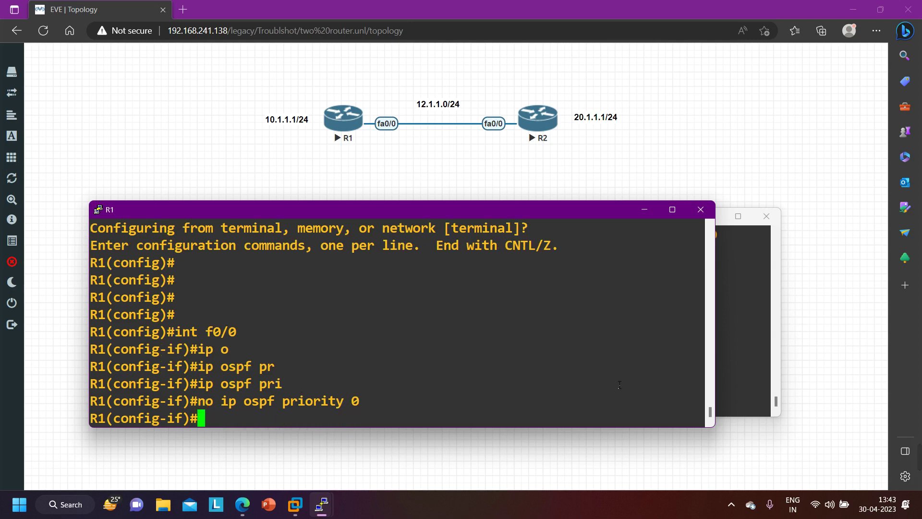
Step: Switch to the R2 console and enter global configuration mode
{"action": "left_click", "coordinate": [734, 341]}
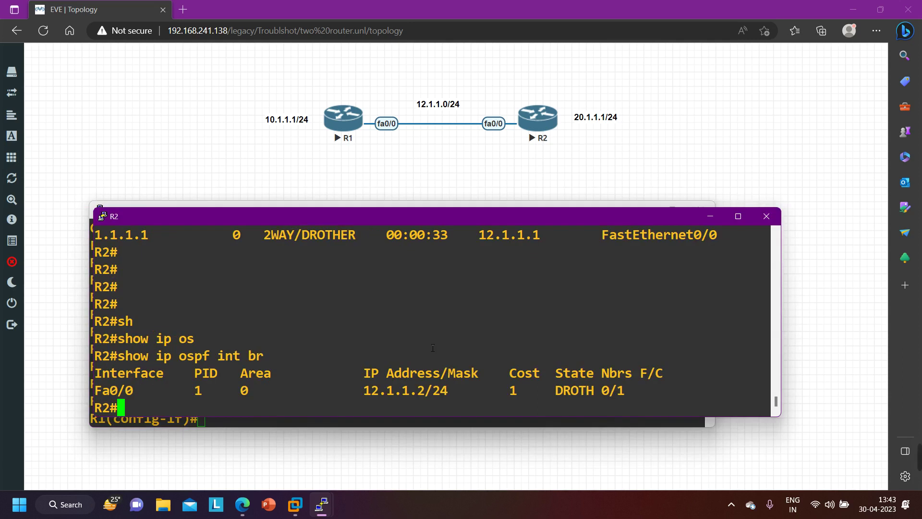
{"action": "key", "text": "Return"}
{"action": "key", "text": "Return"}
{"action": "type", "text": "conf"}
{"action": "key", "text": "Tab"}
{"action": "key", "text": "Return"}
{"action": "key", "text": "Return"}
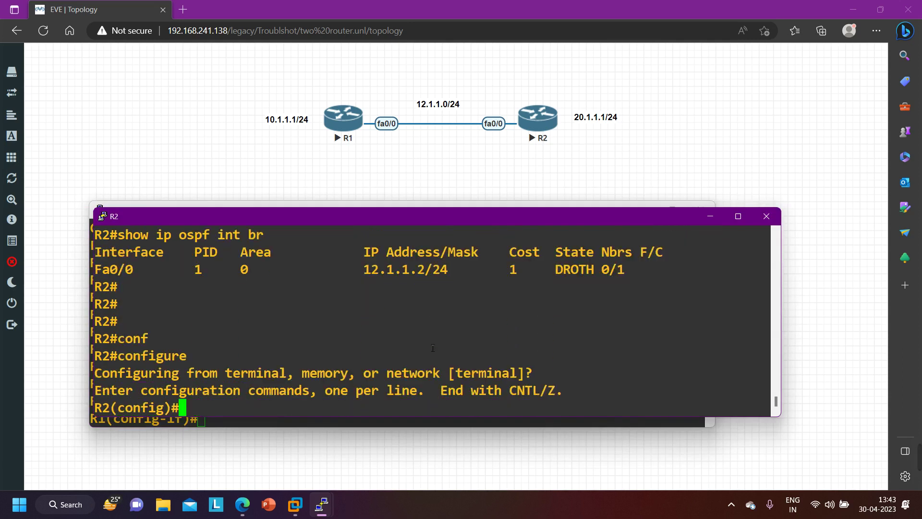
{"action": "key", "text": "Return"}
{"action": "key", "text": "Return"}
{"action": "key", "text": "Return"}
{"action": "key", "text": "Return"}
Step: Run do show run | sec ospf on R2 and copy the ip ospf priority 0 line from its output
{"action": "type", "text": "do sh"}
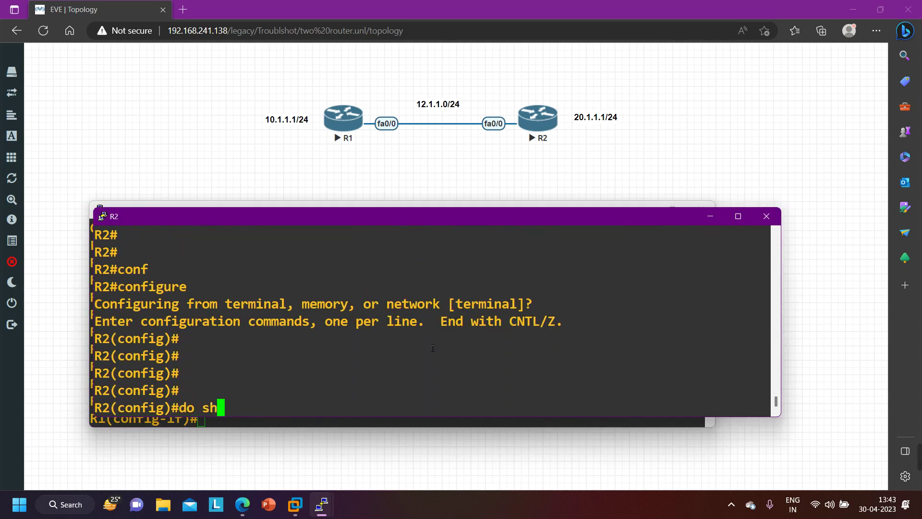
{"action": "type", "text": "ow run "}
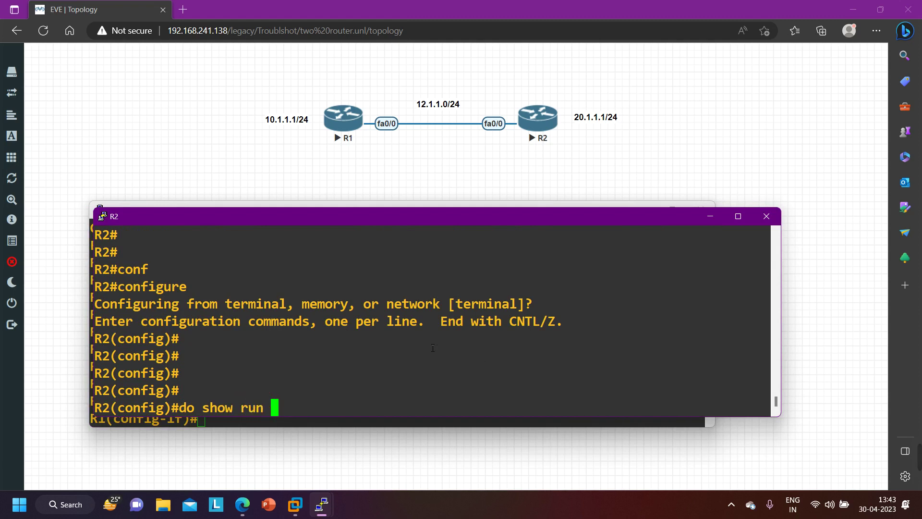
{"action": "type", "text": "| sec ospf"}
{"action": "key", "text": "Return"}
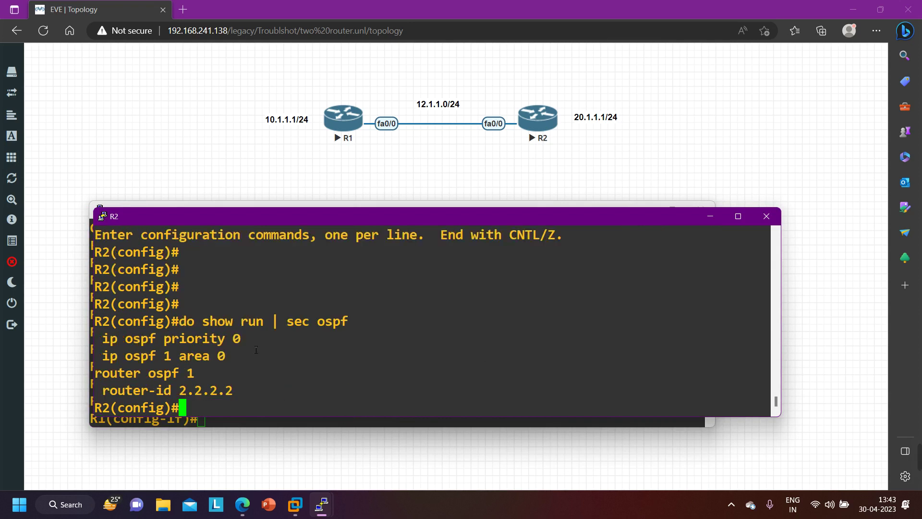
{"action": "left_click_drag", "start_coordinate": [255, 339], "coordinate": [99, 335]}
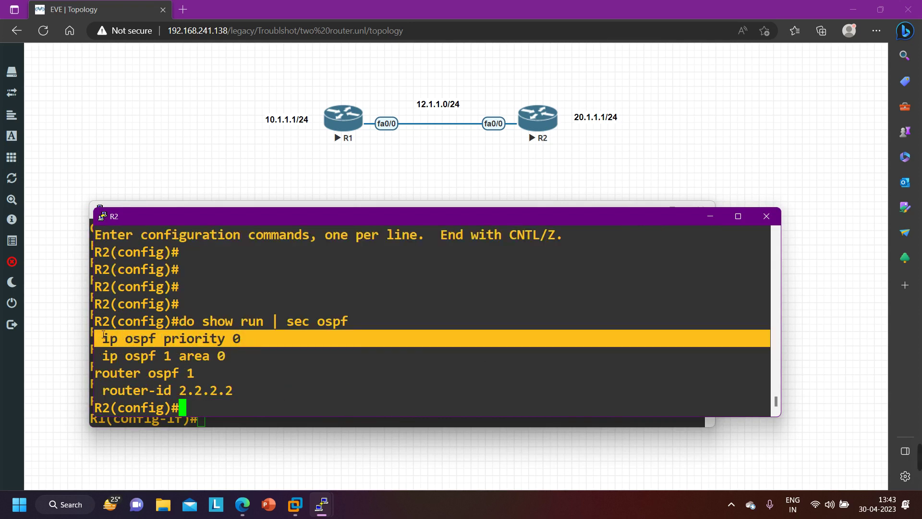
Step: Try to run no ip ospf priority 0 in R2's global configuration mode, repeating the command once
{"action": "type", "text": "no"}
{"action": "right_click", "coordinate": [159, 391]}
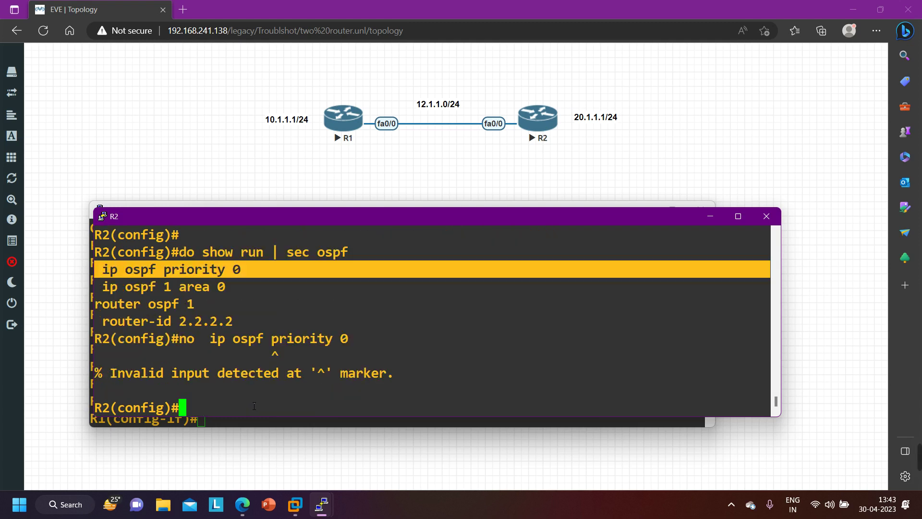
{"action": "key", "text": "Up"}
{"action": "key", "text": "Left"}
{"action": "key", "text": "Left"}
{"action": "key", "text": "Left"}
{"action": "key", "text": "Left"}
{"action": "key", "text": "Left"}
{"action": "key", "text": "Left"}
{"action": "key", "text": "Left"}
{"action": "key", "text": "Left"}
{"action": "key", "text": "Left"}
{"action": "key", "text": "Left"}
{"action": "key", "text": "Left"}
{"action": "key", "text": "Left"}
{"action": "key", "text": "Left"}
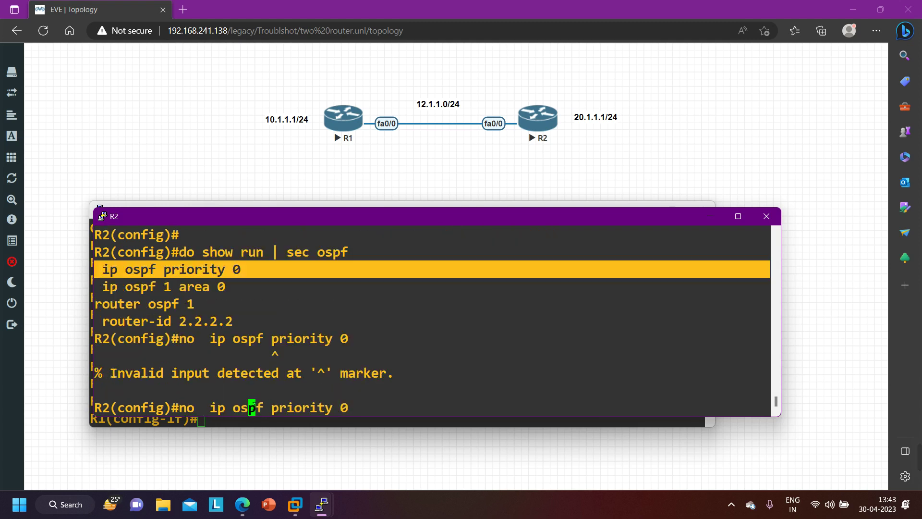
{"action": "key", "text": "Left"}
{"action": "key", "text": "Return"}
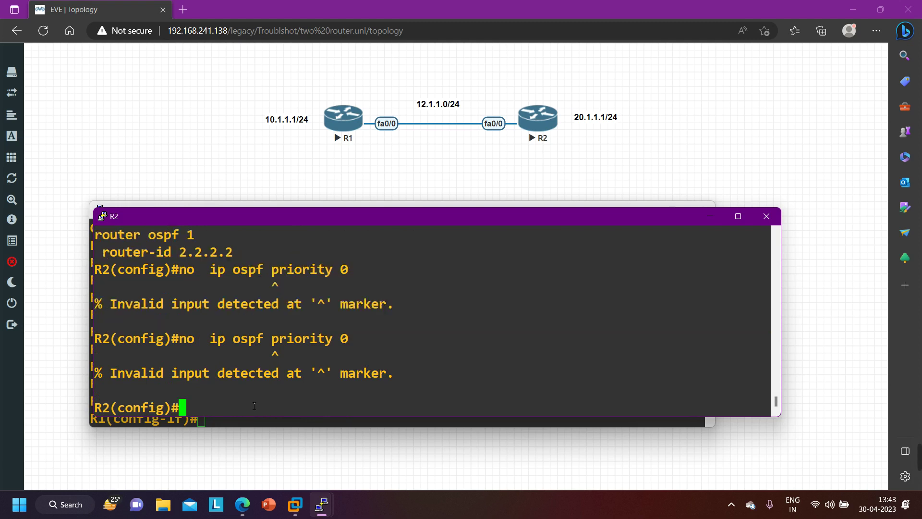
Step: Remove the OSPF priority setting from R2's interface f0/0 with no ip ospf priority 0 and exit configuration mode
{"action": "type", "text": "int f0/0"}
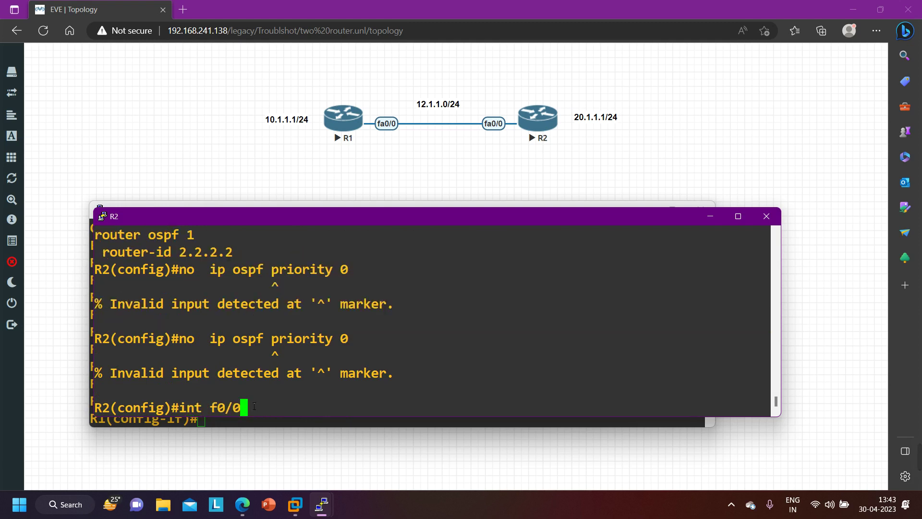
{"action": "key", "text": "Return"}
{"action": "type", "text": "\\"}
{"action": "key", "text": "BackSpace"}
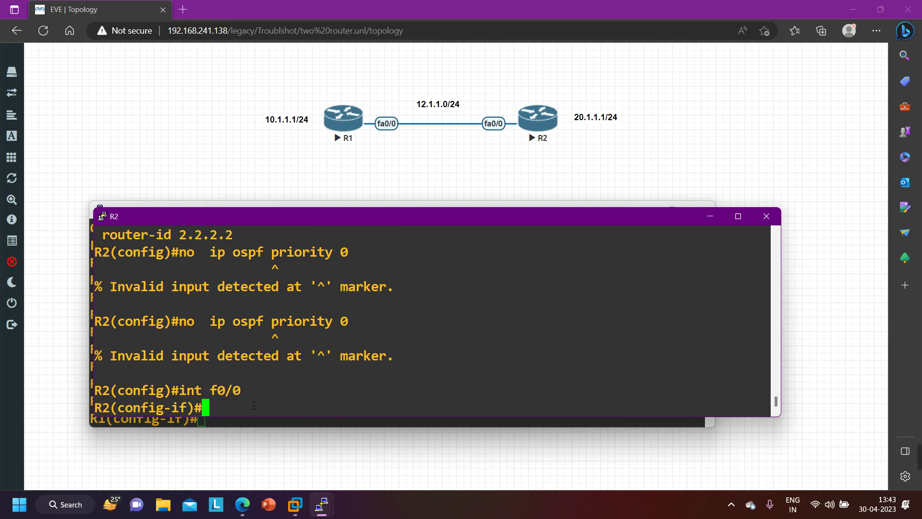
{"action": "type", "text": "no"}
{"action": "right_click", "coordinate": [271, 396]}
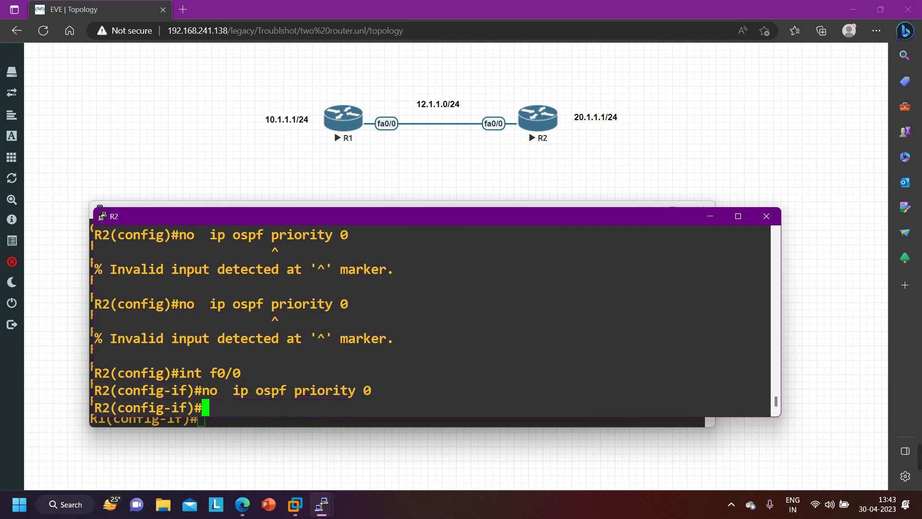
{"action": "key", "text": "Return"}
{"action": "key", "text": "Return"}
{"action": "key", "text": "Return"}
{"action": "key", "text": "Return"}
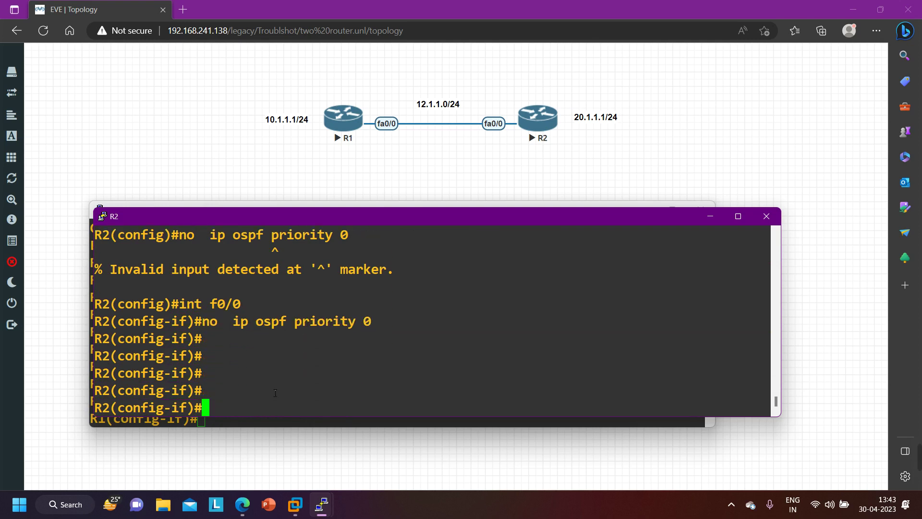
{"action": "left_click_drag", "start_coordinate": [218, 330], "coordinate": [384, 329]}
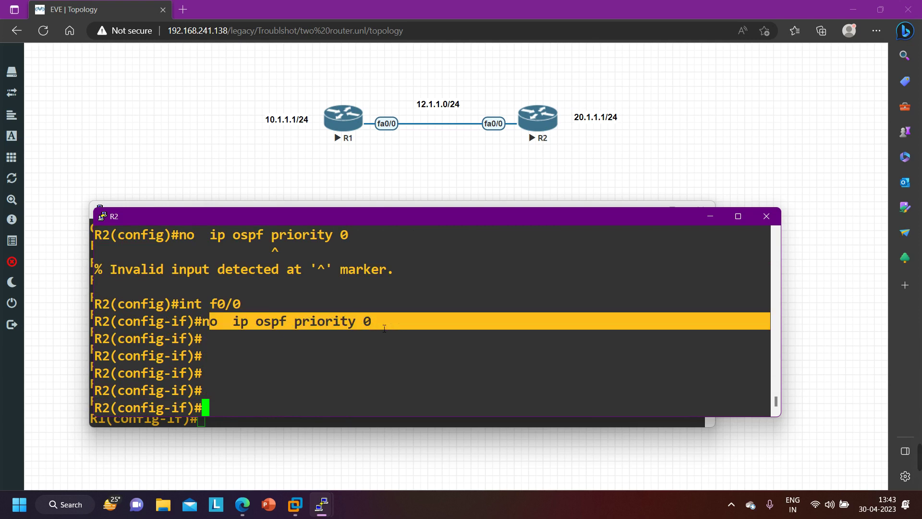
{"action": "key", "text": "ctrl+z"}
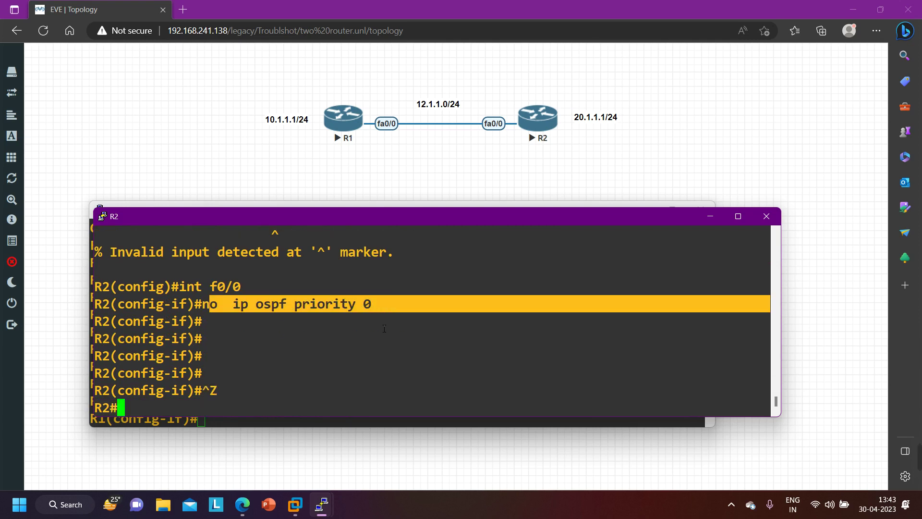
Step: Run show ip ospf neighbor on R2 and highlight the neighbor's state in the output
{"action": "key", "text": "Return"}
{"action": "key", "text": "Return"}
{"action": "type", "text": "sh"}
{"action": "key", "text": "Tab"}
{"action": "type", "text": "ip ospf nei"}
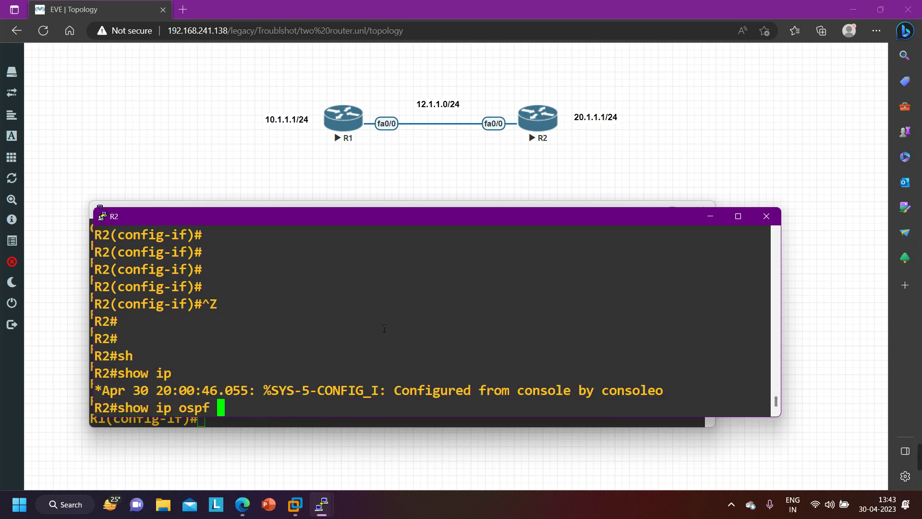
{"action": "key", "text": "Tab"}
{"action": "key", "text": "Return"}
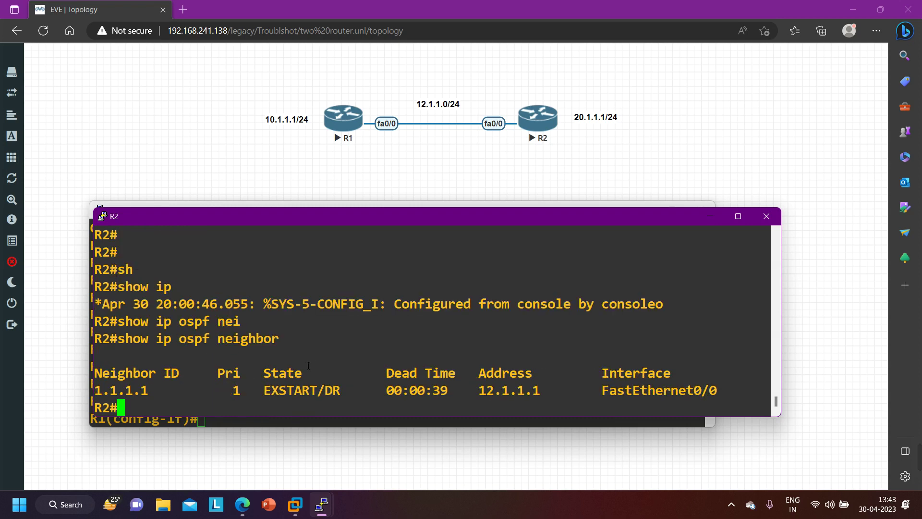
{"action": "left_click_drag", "start_coordinate": [256, 396], "coordinate": [342, 395]}
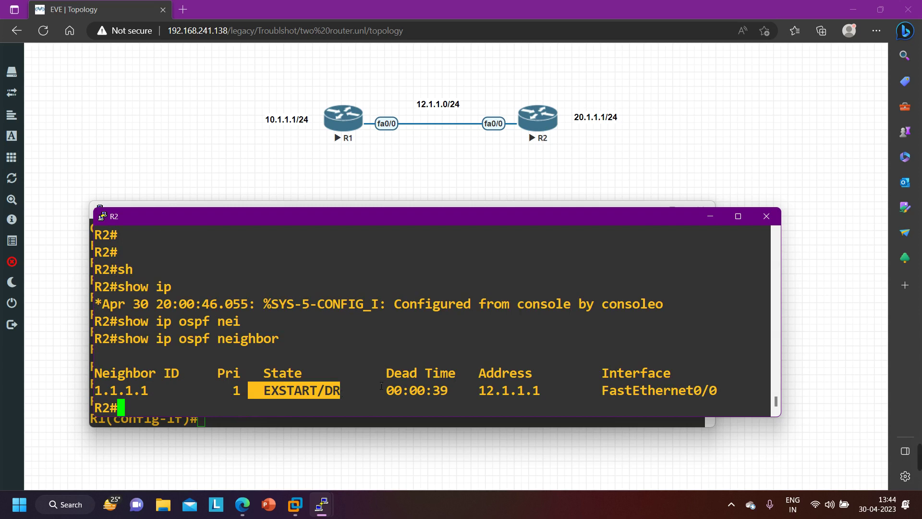
Step: Run show ip ospf neighbor on R2 again to recheck the neighbor's state
{"action": "key", "text": "Return"}
{"action": "key", "text": "Return"}
{"action": "key", "text": "Up"}
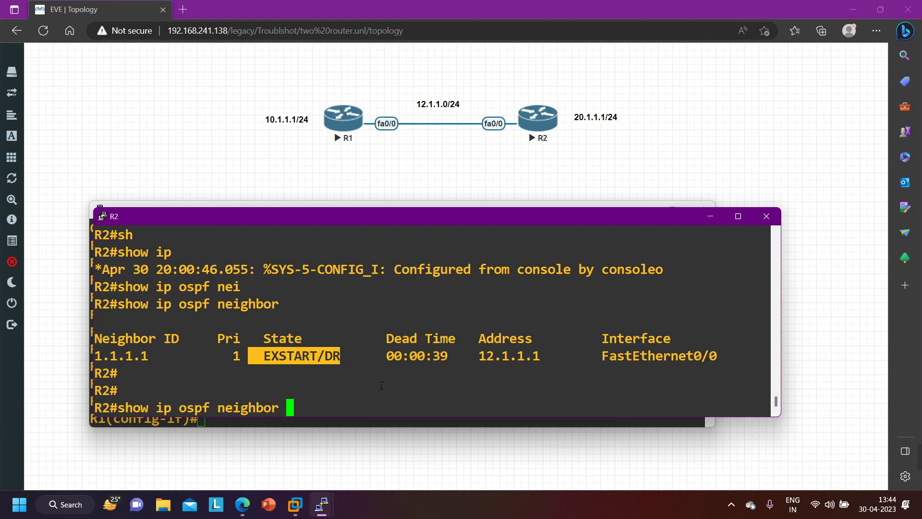
{"action": "key", "text": "Return"}
{"action": "left_click_drag", "start_coordinate": [259, 392], "coordinate": [463, 373]}
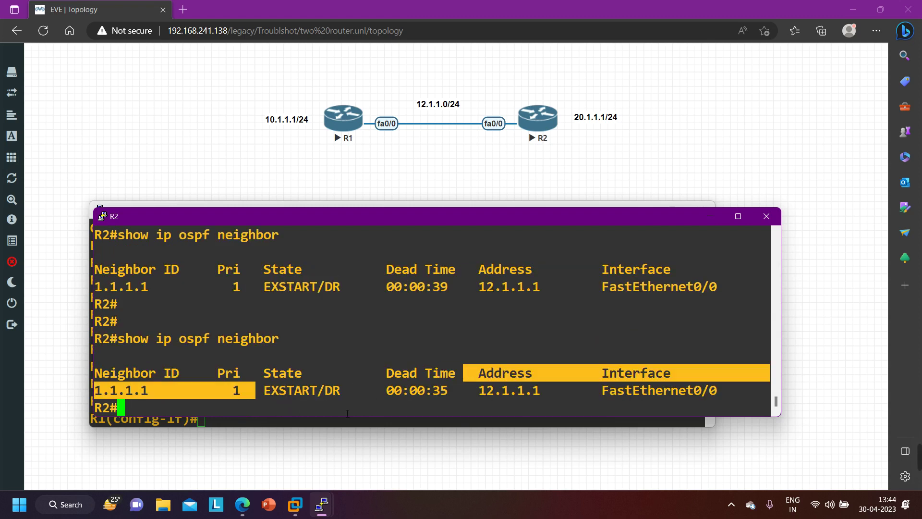
Step: Switch to the R1 console and exit interface configuration mode to the privileged prompt
{"action": "left_click", "coordinate": [296, 425]}
{"action": "left_click", "coordinate": [278, 402]}
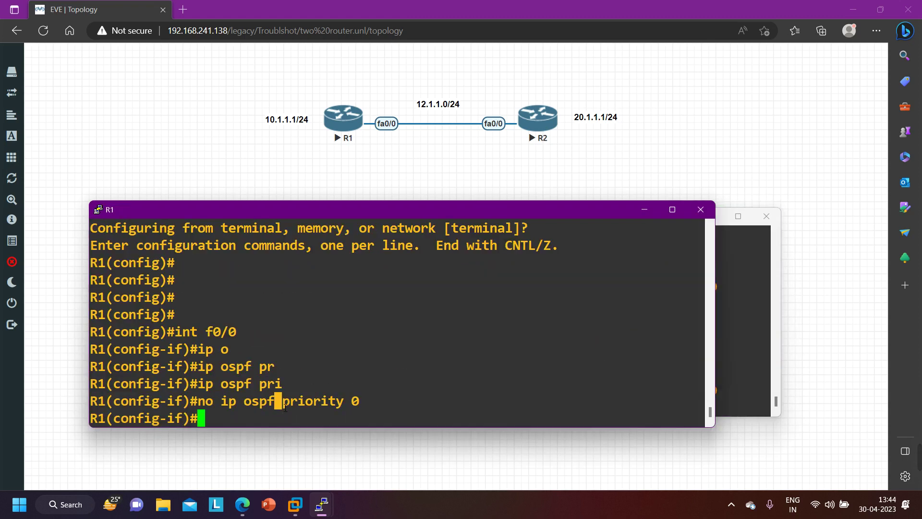
{"action": "key", "text": "ctrl+z"}
{"action": "key", "text": "Return"}
{"action": "key", "text": "Return"}
Step: Run show ip ospf neighbor on R1 and highlight the entry for neighbor 2.2.2.2
{"action": "type", "text": "show ip o"}
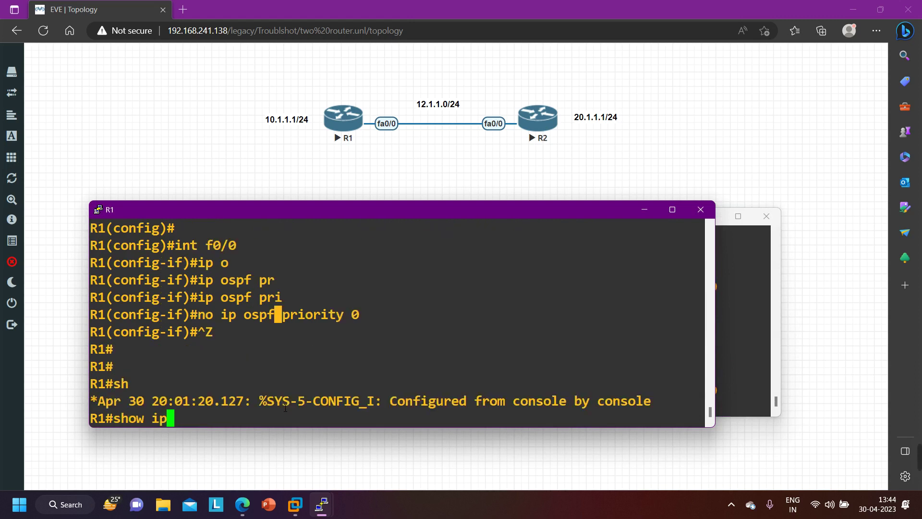
{"action": "key", "text": "Tab"}
{"action": "type", "text": "nei"}
{"action": "key", "text": "Tab"}
{"action": "key", "text": "Return"}
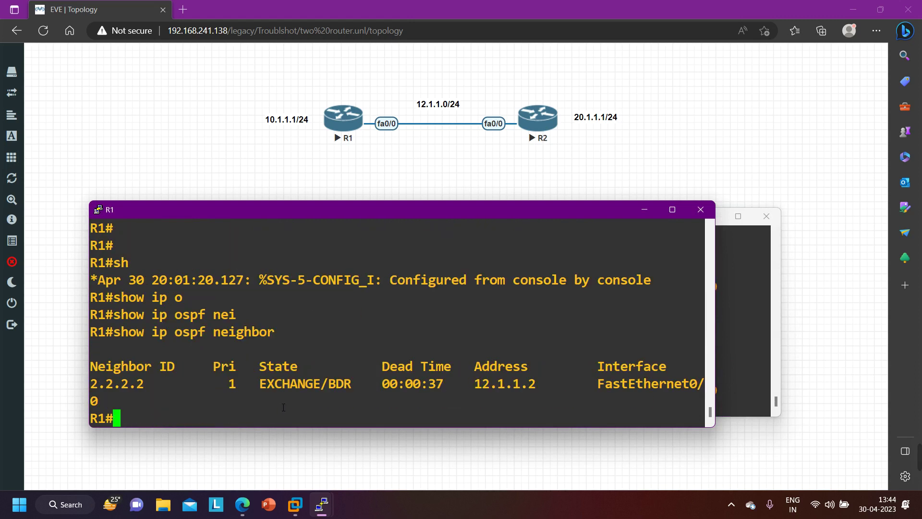
{"action": "left_click_drag", "start_coordinate": [371, 390], "coordinate": [552, 387]}
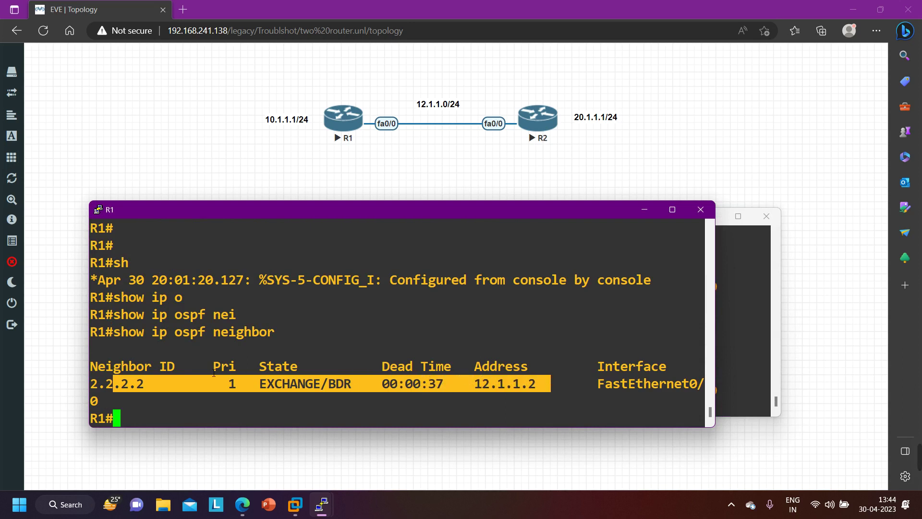
{"action": "left_click_drag", "start_coordinate": [107, 387], "coordinate": [358, 387]}
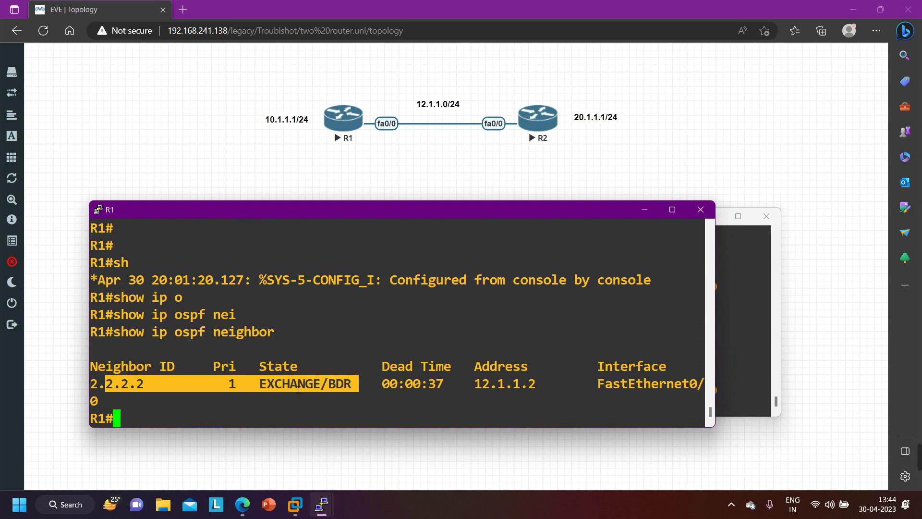
{"action": "left_click", "coordinate": [341, 384]}
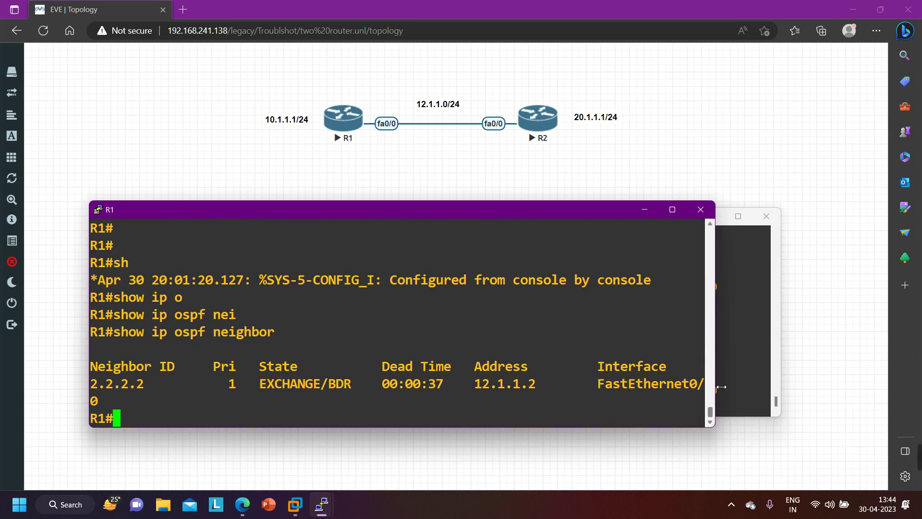
Step: Widen the R1 console window, run show ip ospf int br and highlight the state of Fa0/0
{"action": "left_click_drag", "start_coordinate": [715, 387], "coordinate": [776, 389]}
{"action": "type", "text": "sh"}
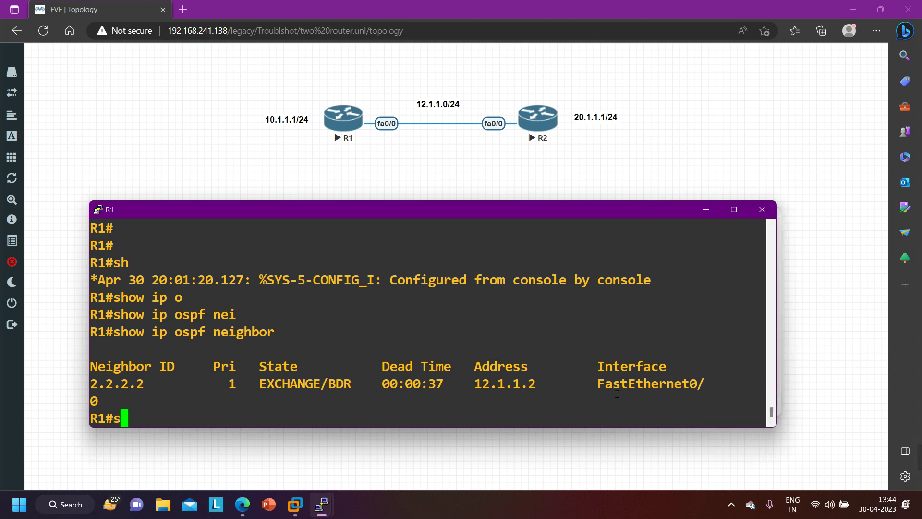
{"action": "key", "text": "Tab"}
{"action": "type", "text": "ip o"}
{"action": "key", "text": "Tab"}
{"action": "type", "text": "int br"}
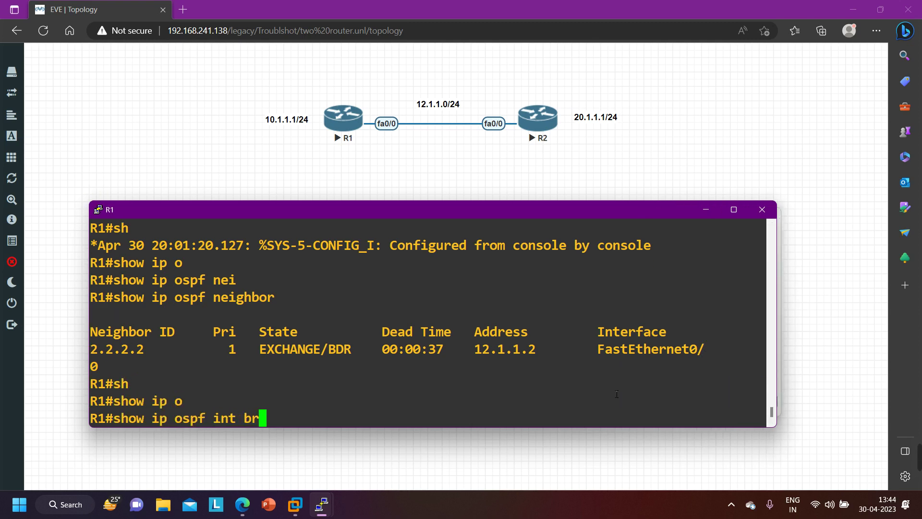
{"action": "key", "text": "Return"}
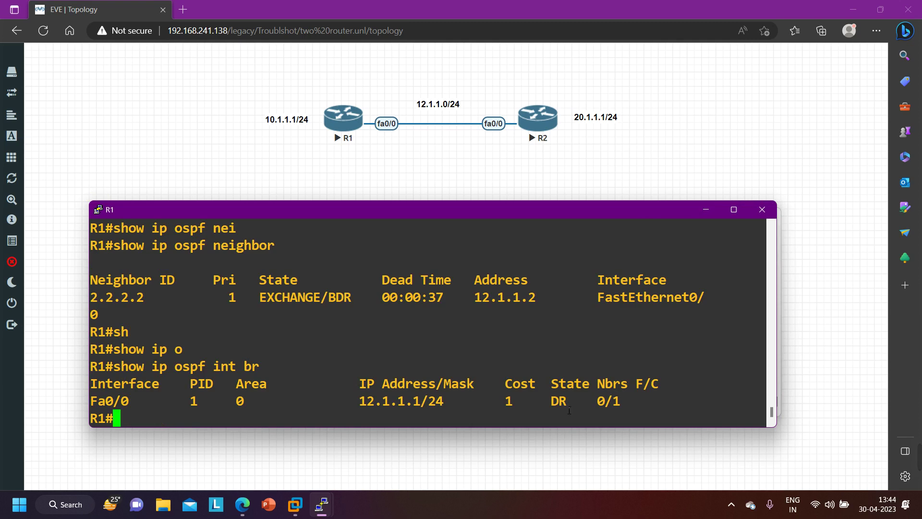
{"action": "left_click_drag", "start_coordinate": [572, 404], "coordinate": [533, 403]}
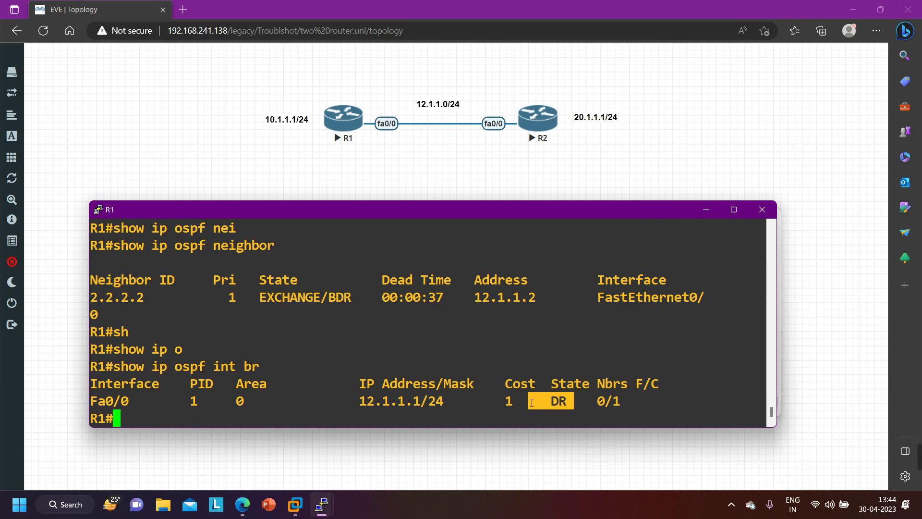
Step: Minimize the R1 console, run show ip ospf int br on R2 and highlight the state of Fa0/0
{"action": "left_click", "coordinate": [705, 211]}
{"action": "key", "text": "Return"}
{"action": "key", "text": "Return"}
{"action": "type", "text": "s"}
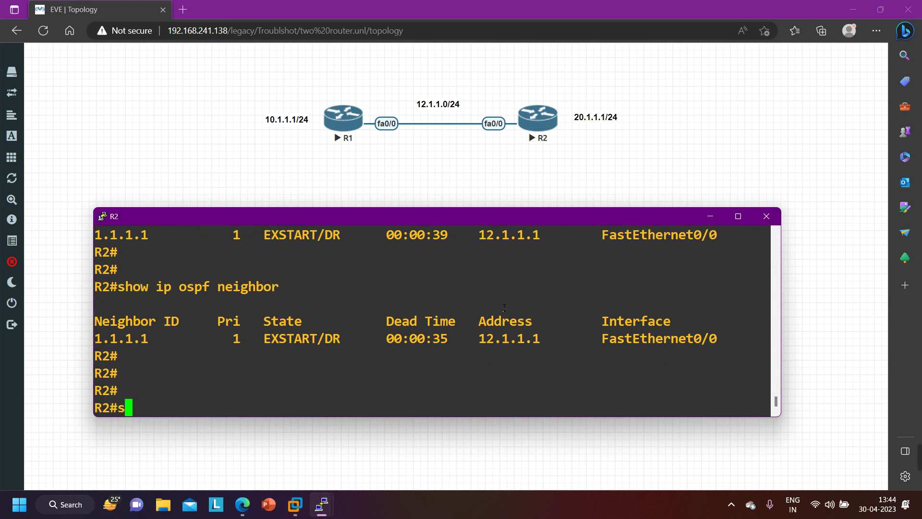
{"action": "type", "text": "h"}
{"action": "key", "text": "Tab"}
{"action": "type", "text": "ip o"}
{"action": "key", "text": "Tab"}
{"action": "type", "text": "in"}
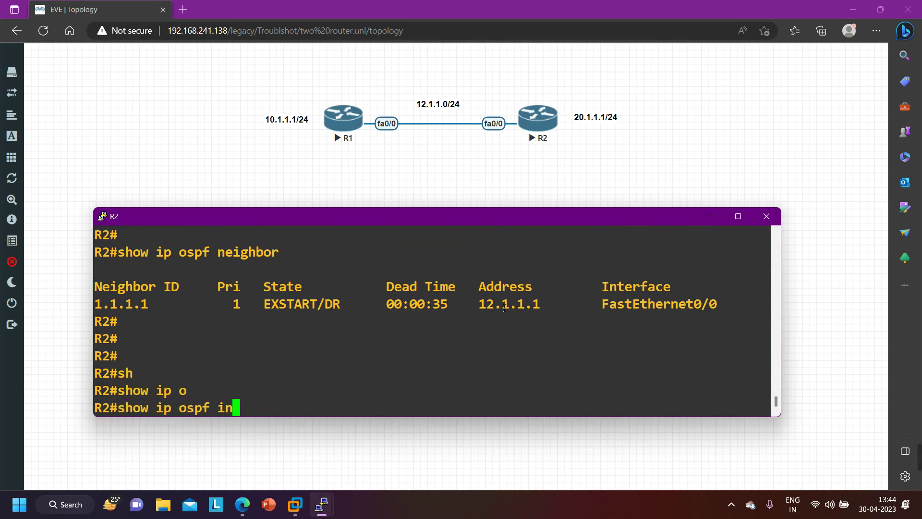
{"action": "type", "text": "t br"}
{"action": "key", "text": "Return"}
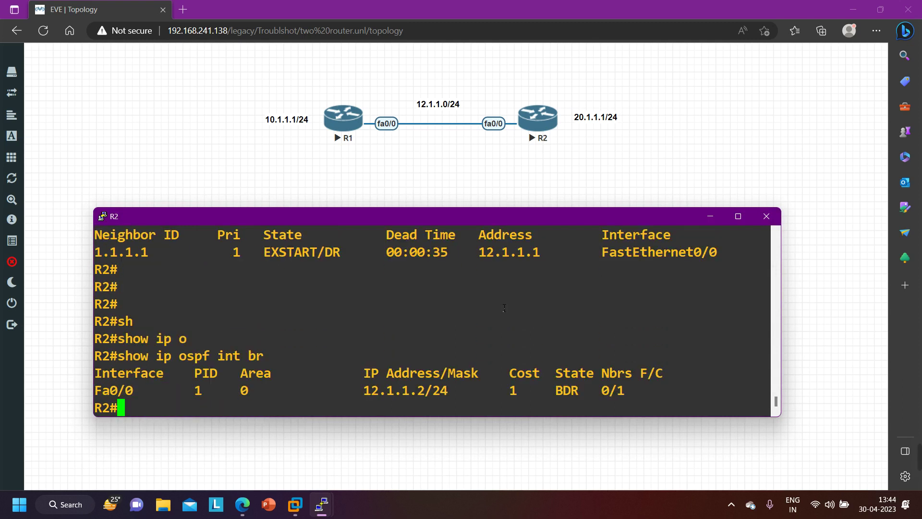
{"action": "left_click_drag", "start_coordinate": [585, 394], "coordinate": [565, 394]}
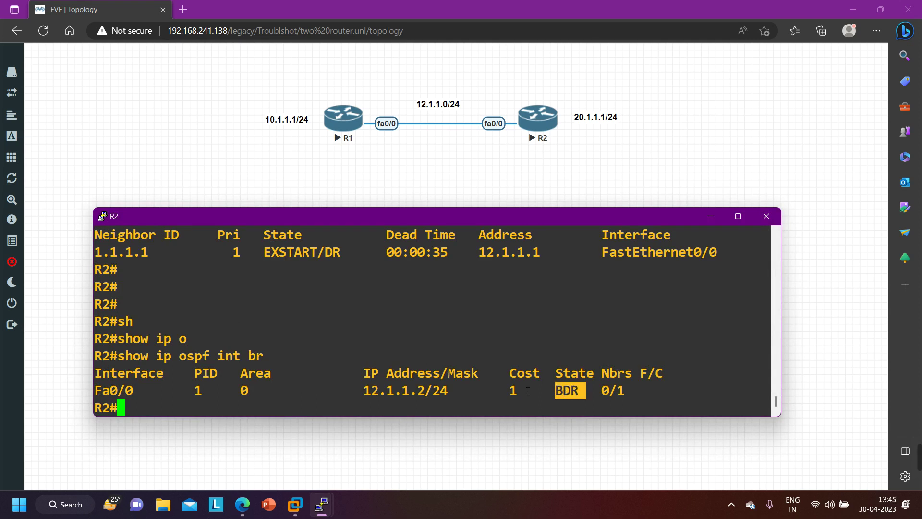
Step: Run show ip int f0/0 | in MTU on R2 and highlight the MTU line in the output
{"action": "left_click", "coordinate": [386, 375]}
{"action": "key", "text": "Return"}
{"action": "key", "text": "Return"}
{"action": "key", "text": "Return"}
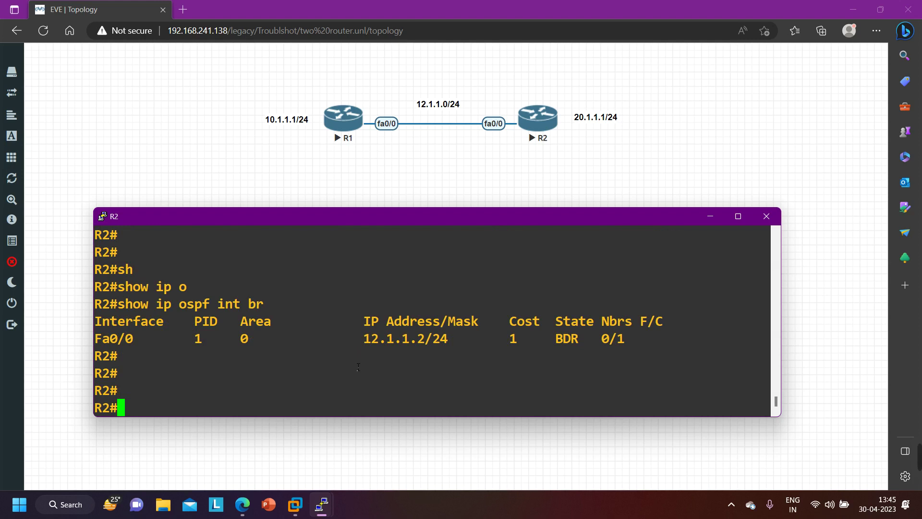
{"action": "type", "text": "sh"}
{"action": "key", "text": "Tab"}
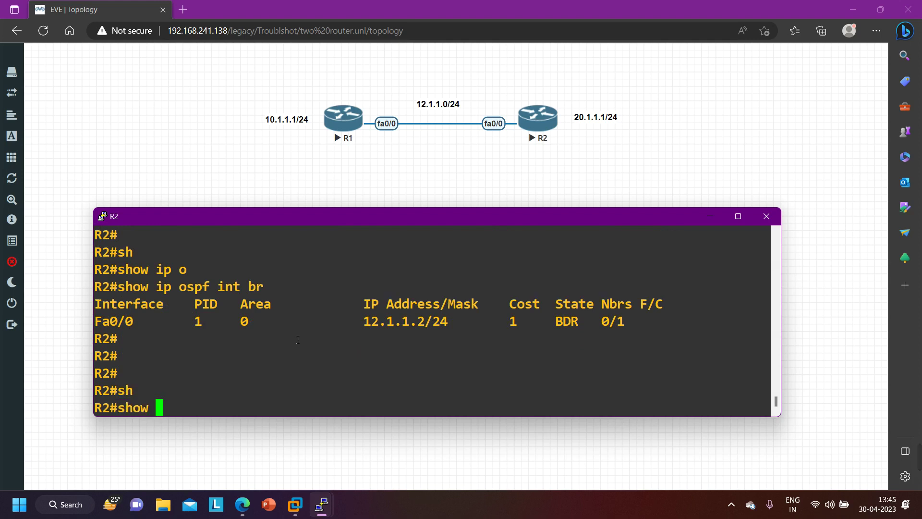
{"action": "type", "text": "ip int f"}
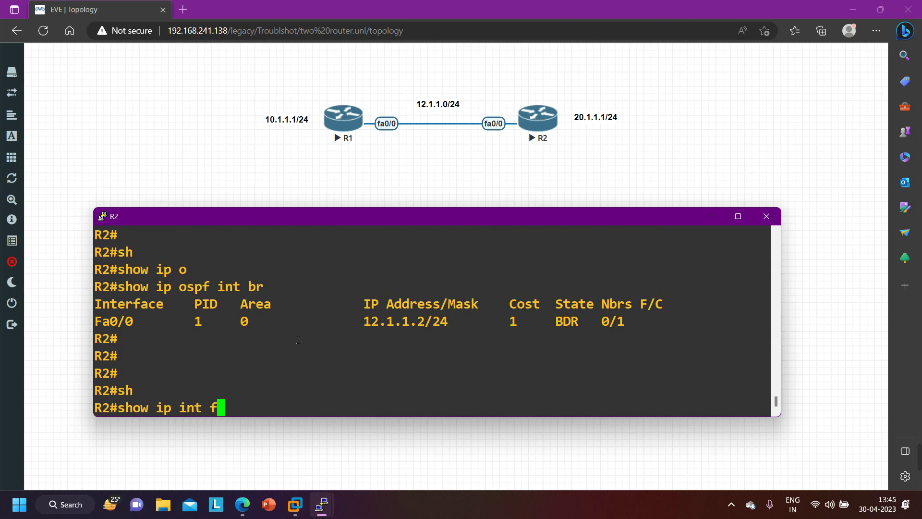
{"action": "type", "text": "0/0 |"}
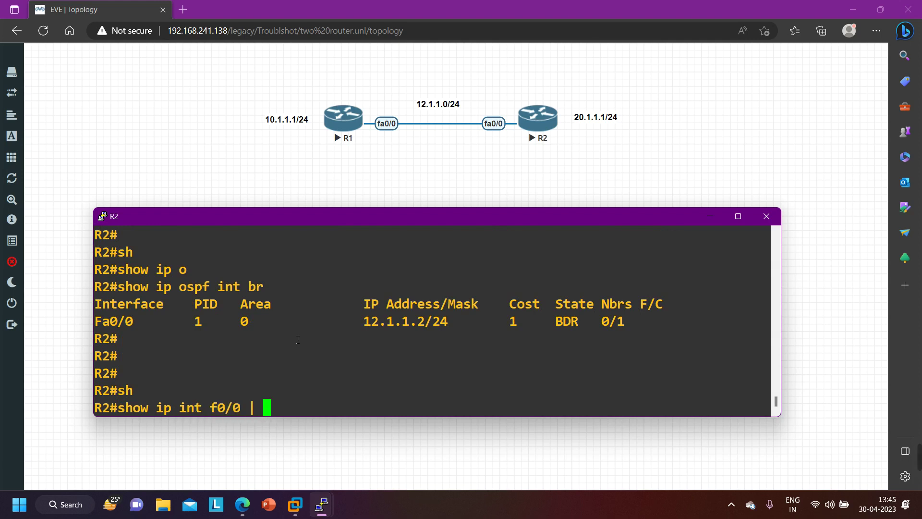
{"action": "key", "text": "Caps_Lock"}
{"action": "key", "text": "Caps_Lock"}
{"action": "type", "text": "in"}
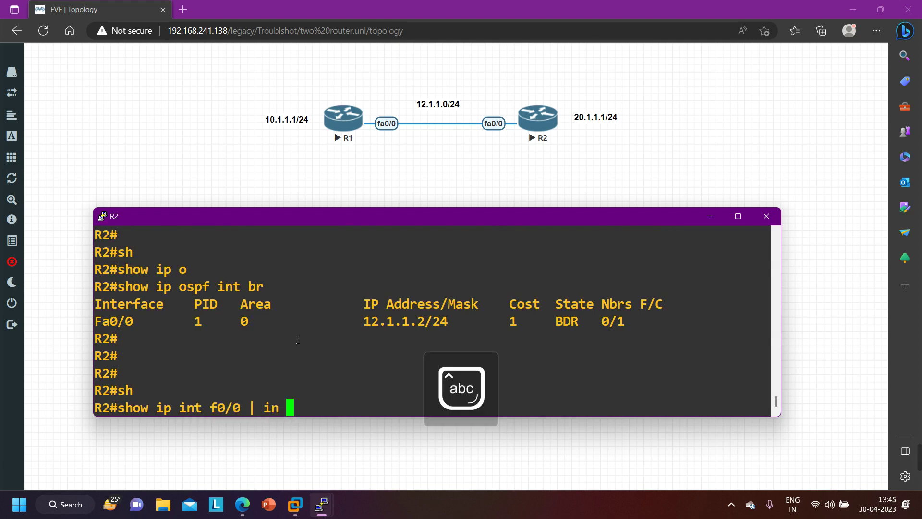
{"action": "key", "text": "Caps_Lock"}
{"action": "type", "text": "MTU"}
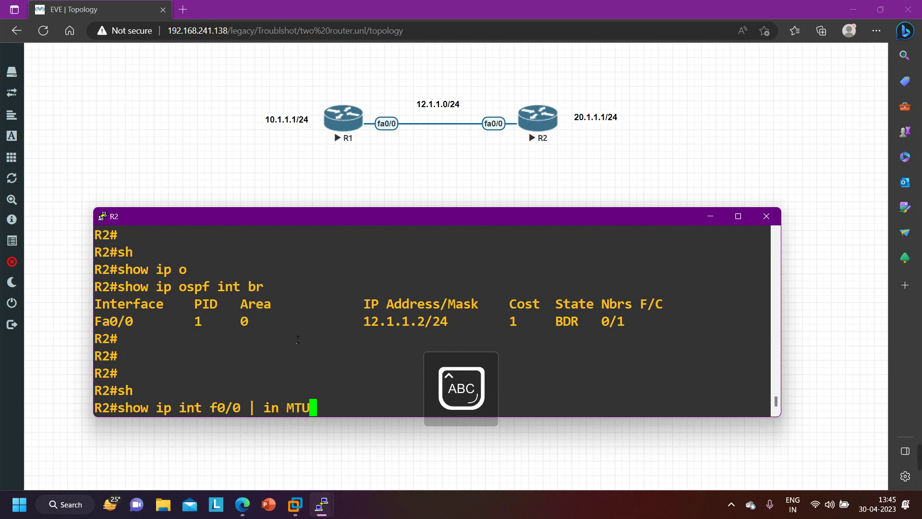
{"action": "key", "text": "Return"}
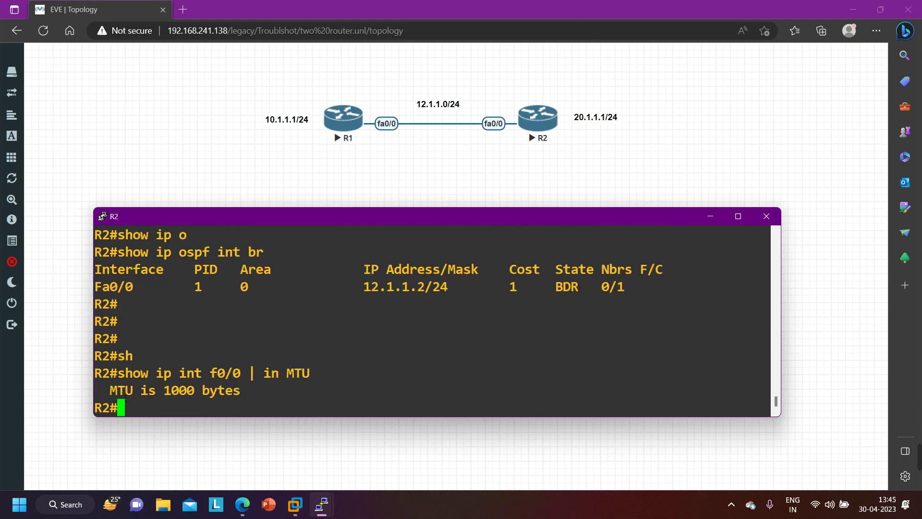
{"action": "left_click_drag", "start_coordinate": [117, 391], "coordinate": [283, 394]}
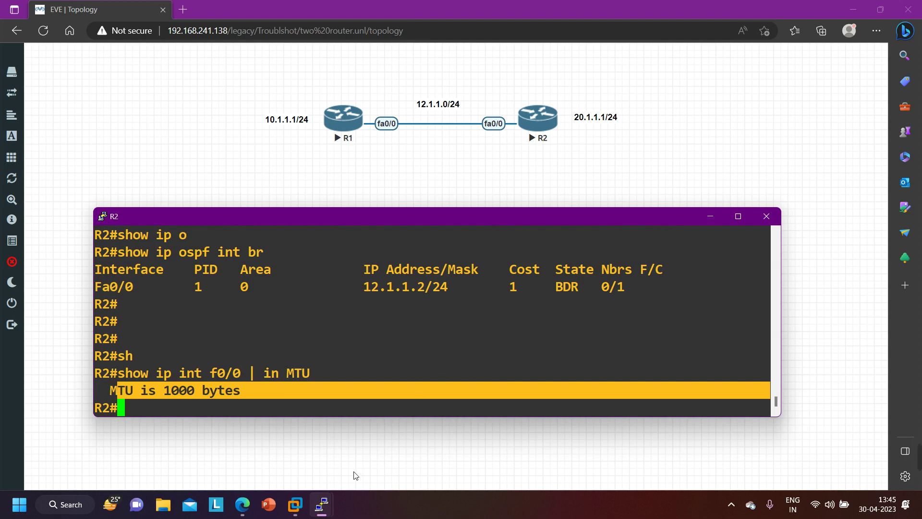
Step: Bring the R1 console back to the front and add a few empty prompt lines
{"action": "mouse_move", "coordinate": [322, 504]}
{"action": "left_click", "coordinate": [253, 468]}
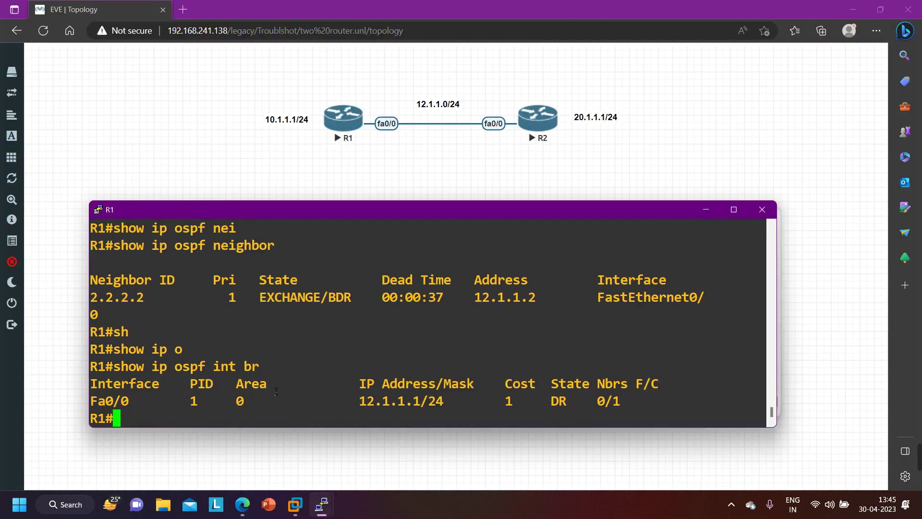
{"action": "key", "text": "Return"}
{"action": "key", "text": "Return"}
{"action": "key", "text": "Return"}
{"action": "key", "text": "Return"}
{"action": "key", "text": "Return"}
Step: Try to run show ip int br0/0 | in mtu on R1
{"action": "type", "text": "SH"}
{"action": "key", "text": "Tab"}
{"action": "type", "text": "IP INT BR"}
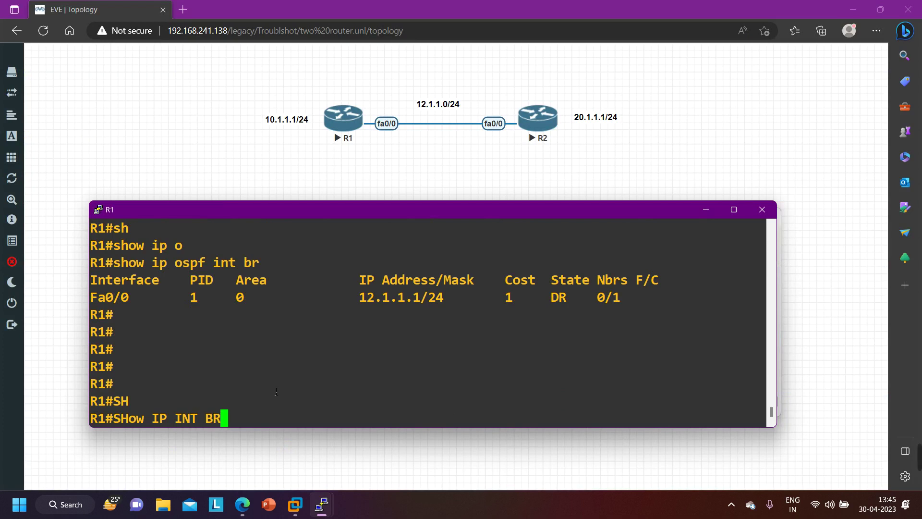
{"action": "type", "text": "0/0 |"}
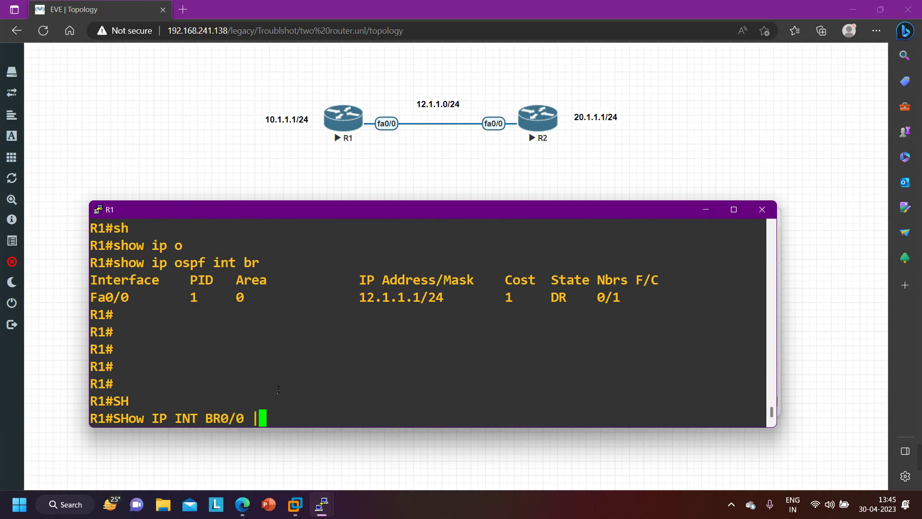
{"action": "type", "text": " IN"}
{"action": "key", "text": "Caps_Lock"}
{"action": "type", "text": "mt"}
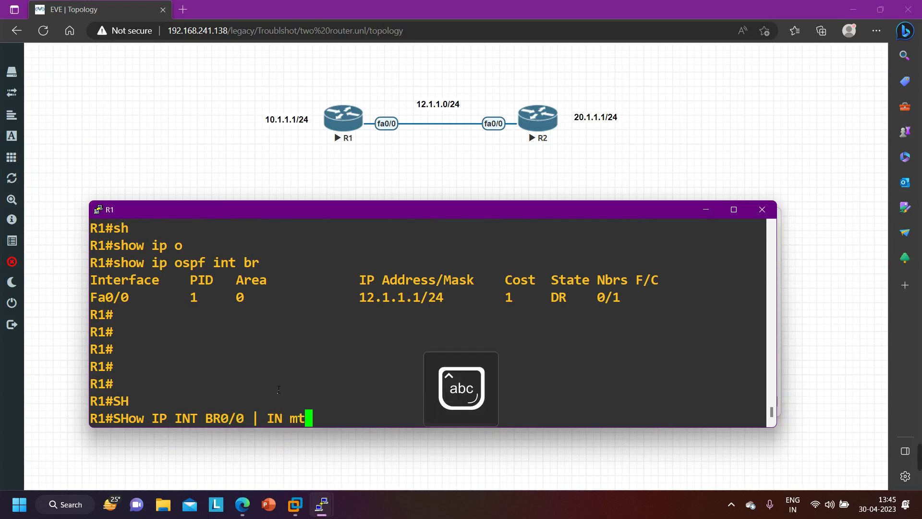
{"action": "type", "text": "u"}
{"action": "key", "text": "Return"}
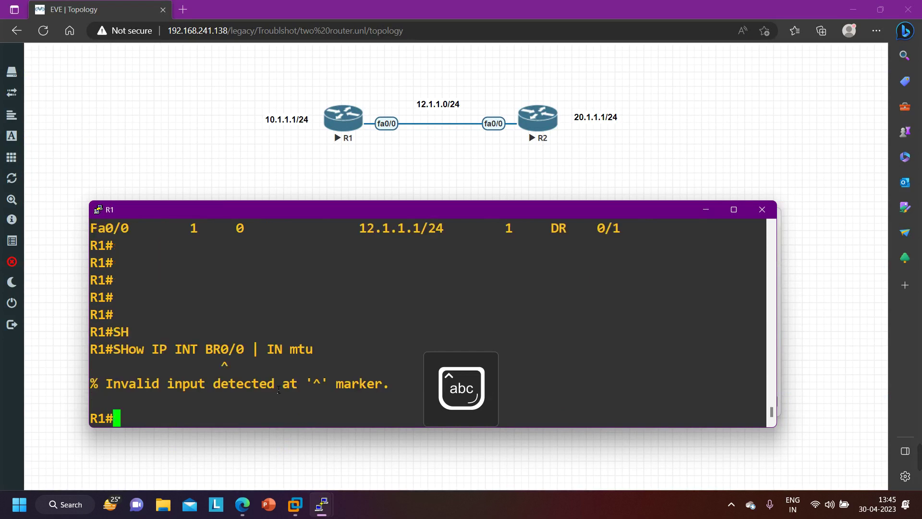
Step: Correct the recalled command on R1 to show ip int f0/0 | in MTU, run it and highlight the MTU value
{"action": "key", "text": "Up"}
{"action": "key", "text": "BackSpace"}
{"action": "key", "text": "BackSpace"}
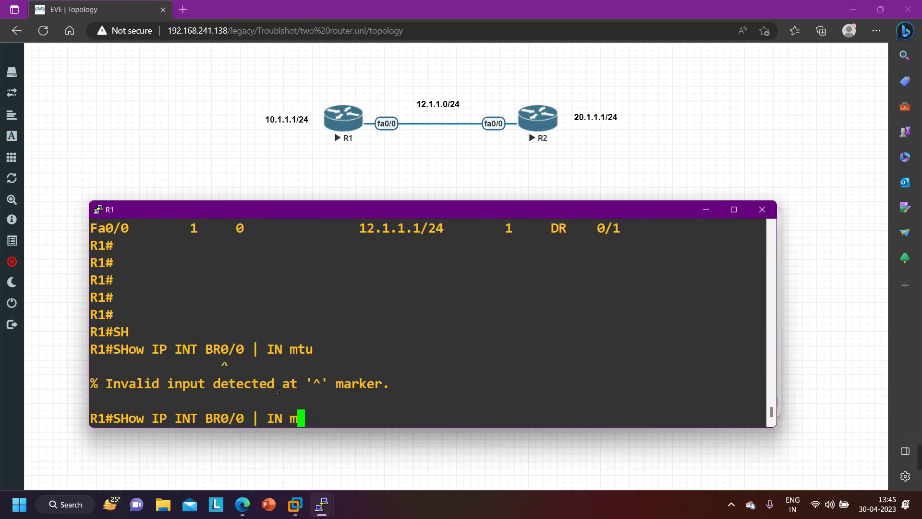
{"action": "key", "text": "BackSpace"}
{"action": "key", "text": "BackSpace"}
{"action": "key", "text": "BackSpace"}
{"action": "key", "text": "BackSpace"}
{"action": "key", "text": "BackSpace"}
{"action": "key", "text": "BackSpace"}
{"action": "key", "text": "BackSpace"}
{"action": "key", "text": "BackSpace"}
{"action": "key", "text": "BackSpace"}
{"action": "key", "text": "BackSpace"}
{"action": "key", "text": "BackSpace"}
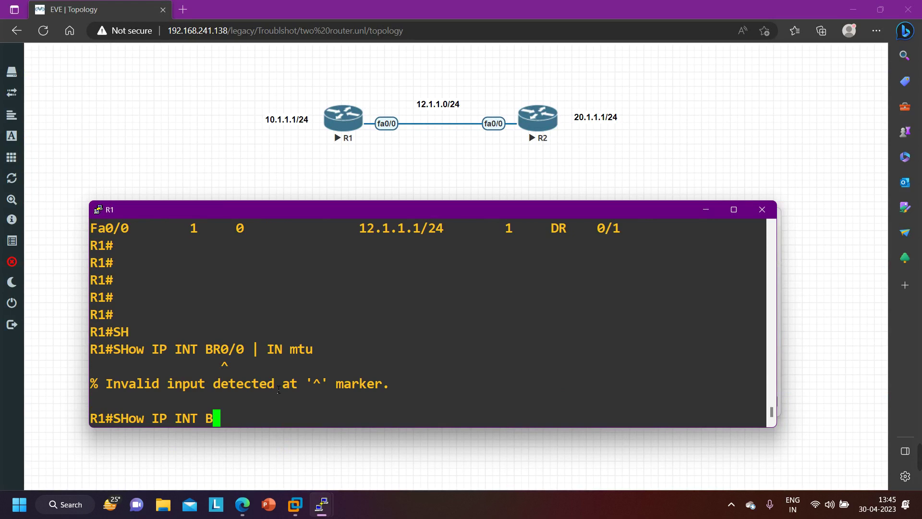
{"action": "key", "text": "BackSpace"}
{"action": "type", "text": "f0/0 | in"}
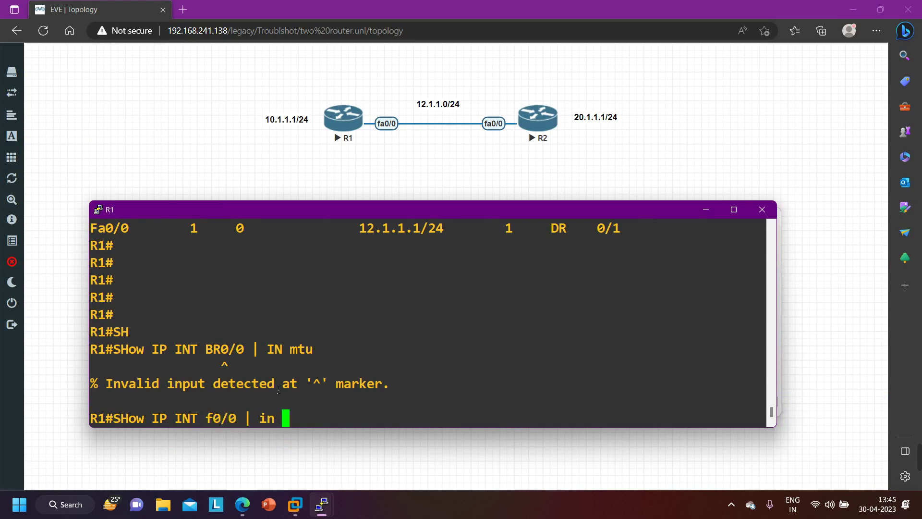
{"action": "key", "text": "Caps_Lock"}
{"action": "type", "text": "MTY"}
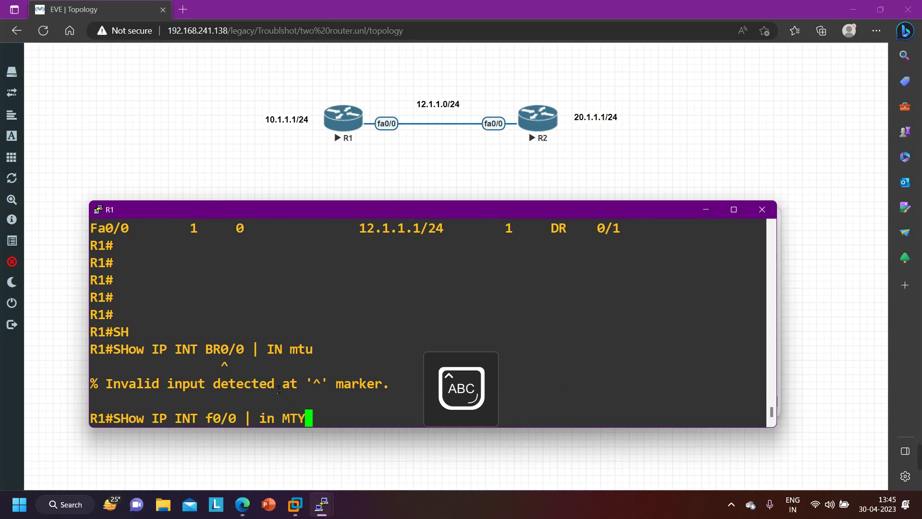
{"action": "key", "text": "BackSpace"}
{"action": "type", "text": "U"}
{"action": "key", "text": "Return"}
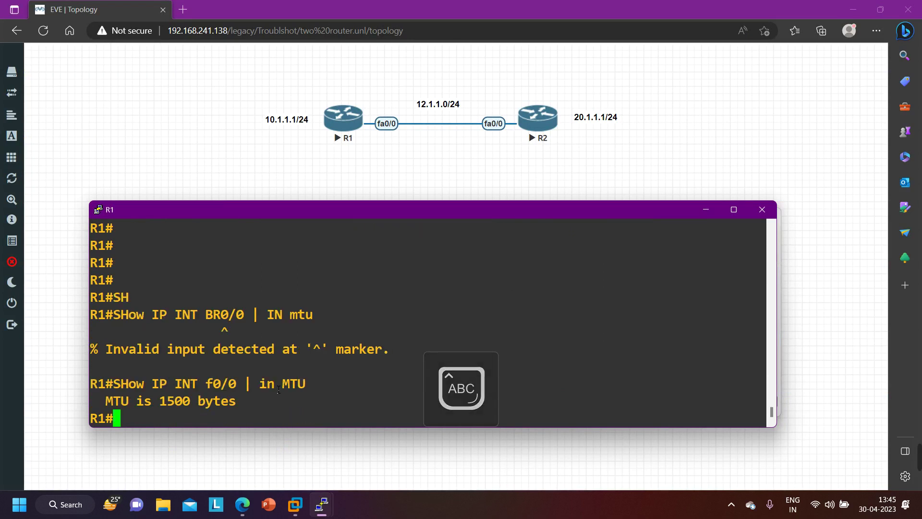
{"action": "left_click_drag", "start_coordinate": [151, 402], "coordinate": [269, 403]}
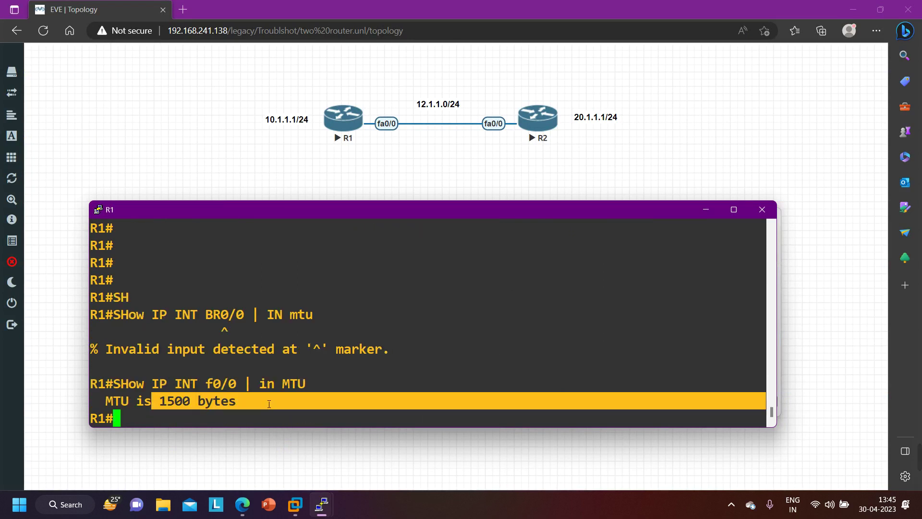
Step: Bring the R2 console to the front and add a run of empty prompt lines below the log message
{"action": "mouse_move", "coordinate": [320, 504]}
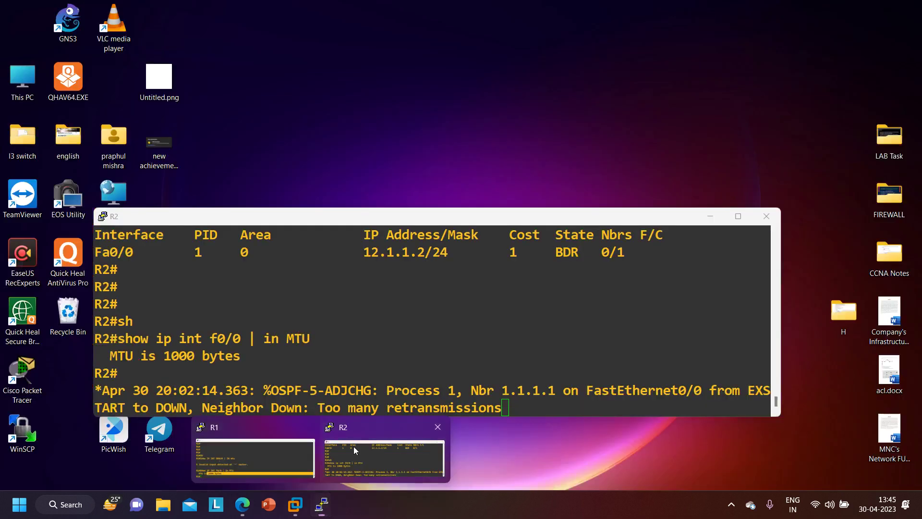
{"action": "left_click", "coordinate": [353, 445]}
{"action": "key", "text": "Return"}
{"action": "key", "text": "Return"}
{"action": "key", "text": "Return"}
{"action": "key", "text": "Return"}
{"action": "key", "text": "Return"}
{"action": "key", "text": "Return"}
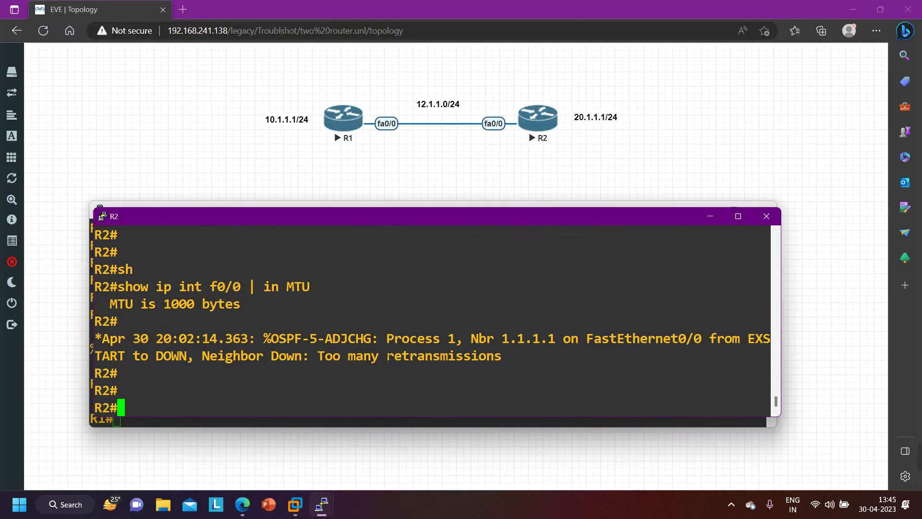
{"action": "key", "text": "Return"}
{"action": "key", "text": "Return"}
{"action": "key", "text": "Return"}
{"action": "key", "text": "Return"}
{"action": "key", "text": "Return"}
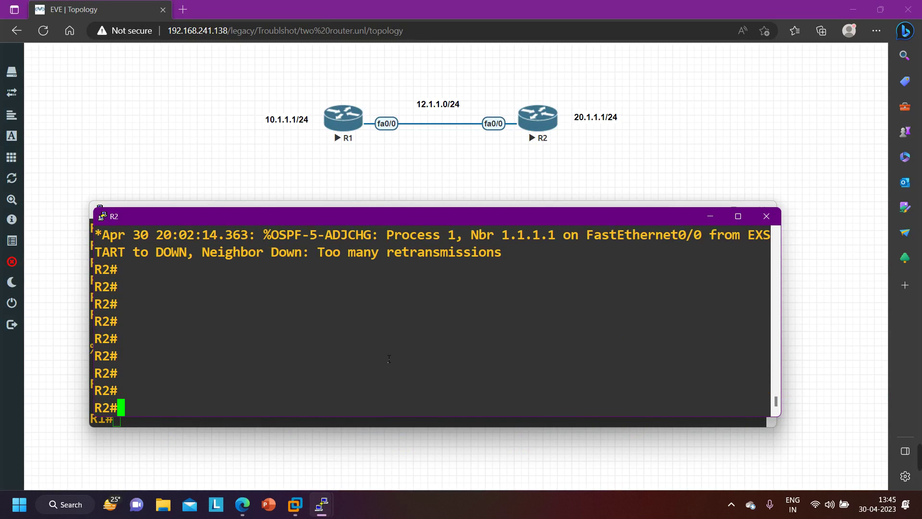
Step: Enter global configuration mode on R2 and open interface f0/0 for configuration
{"action": "type", "text": "CONF"}
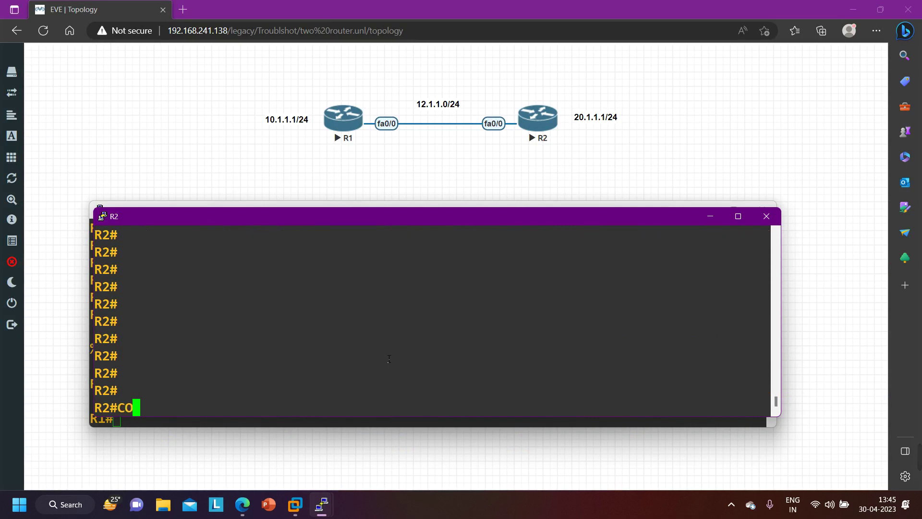
{"action": "key", "text": "Tab"}
{"action": "key", "text": "Return"}
{"action": "key", "text": "Return"}
{"action": "key", "text": "Return"}
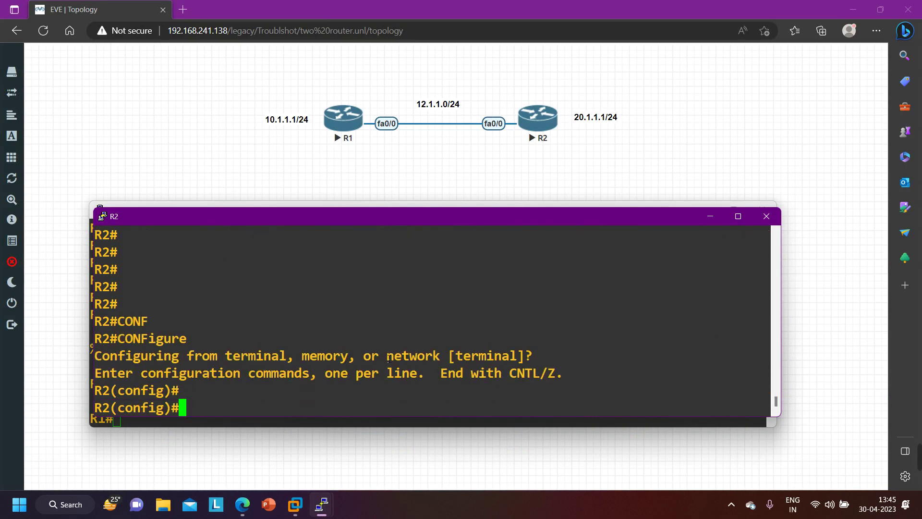
{"action": "type", "text": "INT F0/0"}
{"action": "key", "text": "Return"}
Step: Set the IP MTU of R2's f0/0 interface to 1500 and return to privileged EXEC mode
{"action": "type", "text": "I"}
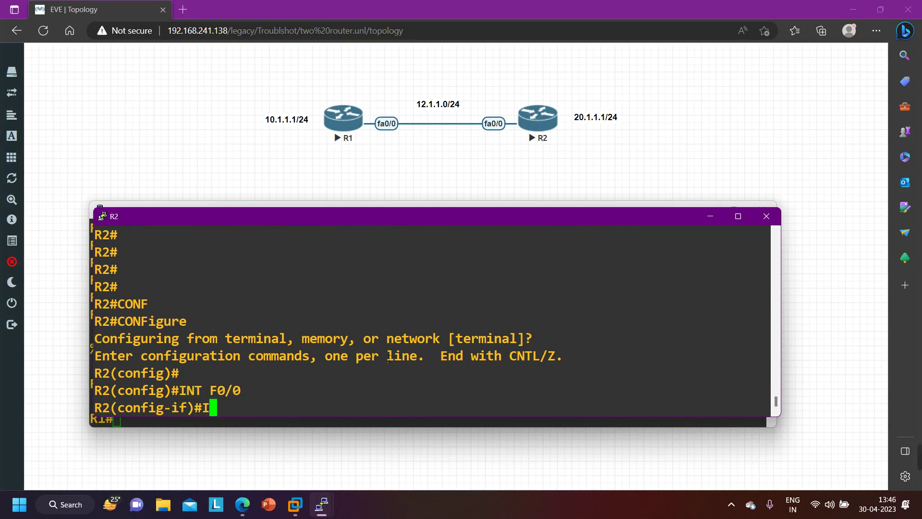
{"action": "type", "text": "P MT"}
{"action": "key", "text": "Tab"}
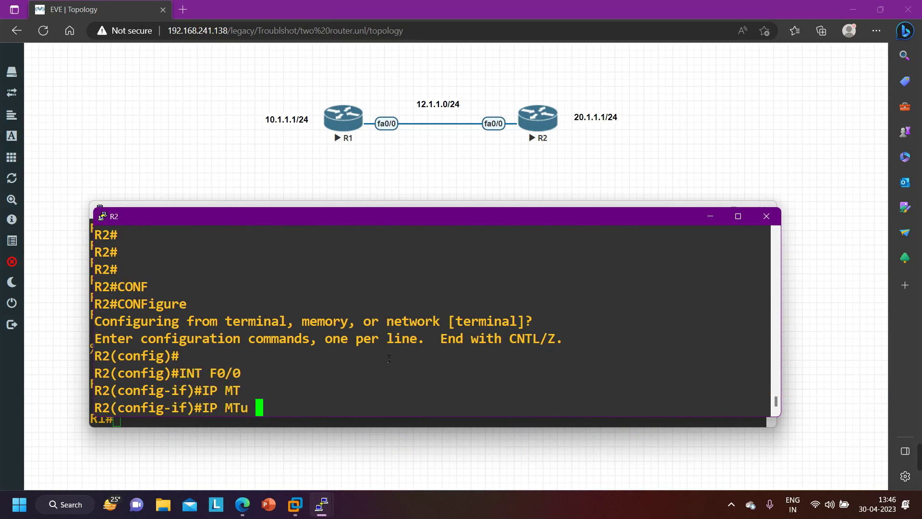
{"action": "type", "text": "1500"}
{"action": "key", "text": "Return"}
{"action": "key", "text": "Return"}
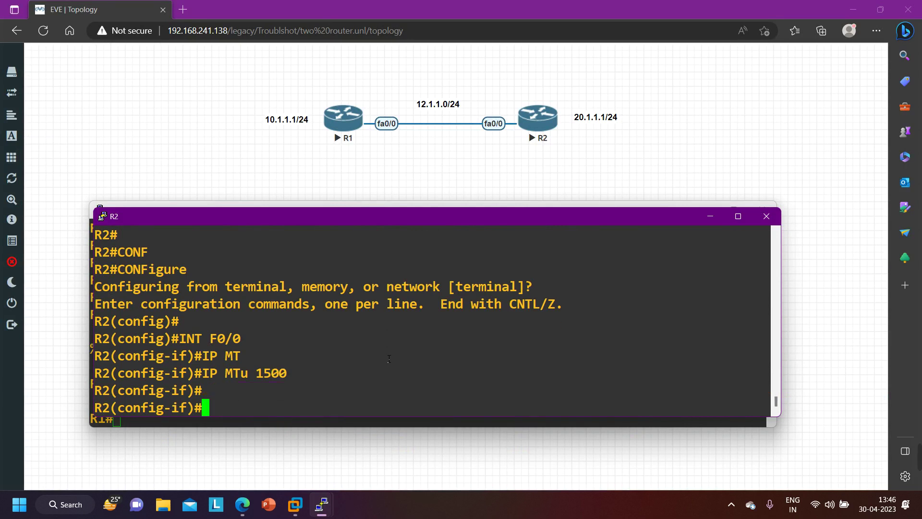
{"action": "key", "text": "ctrl+z"}
{"action": "key", "text": "Return"}
{"action": "key", "text": "Return"}
{"action": "key", "text": "Return"}
{"action": "key", "text": "Return"}
Step: Run show ip ospf neighbor on R2 and highlight part of the neighbor table
{"action": "type", "text": "SH"}
{"action": "key", "text": "Tab"}
{"action": "type", "text": "I"}
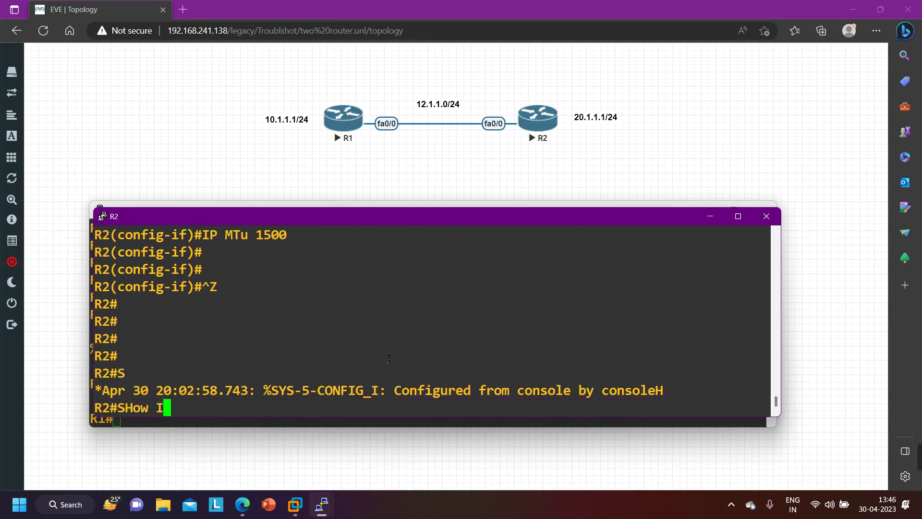
{"action": "type", "text": "P O"}
{"action": "key", "text": "Tab"}
{"action": "type", "text": "NEI"}
{"action": "key", "text": "Tab"}
{"action": "key", "text": "Return"}
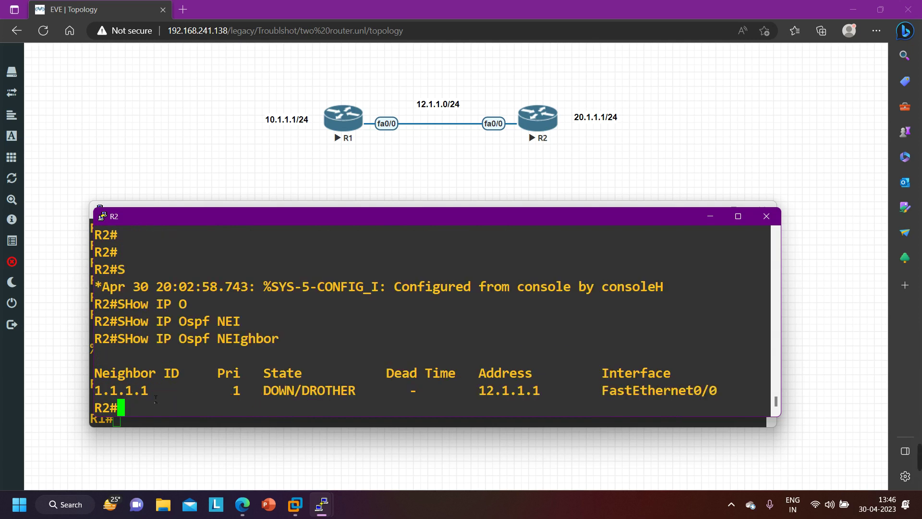
{"action": "left_click_drag", "start_coordinate": [120, 392], "coordinate": [714, 380]}
Step: Repeat the OSPF neighbor query on R2 and highlight the neighbor row through its State column
{"action": "key", "text": "Up"}
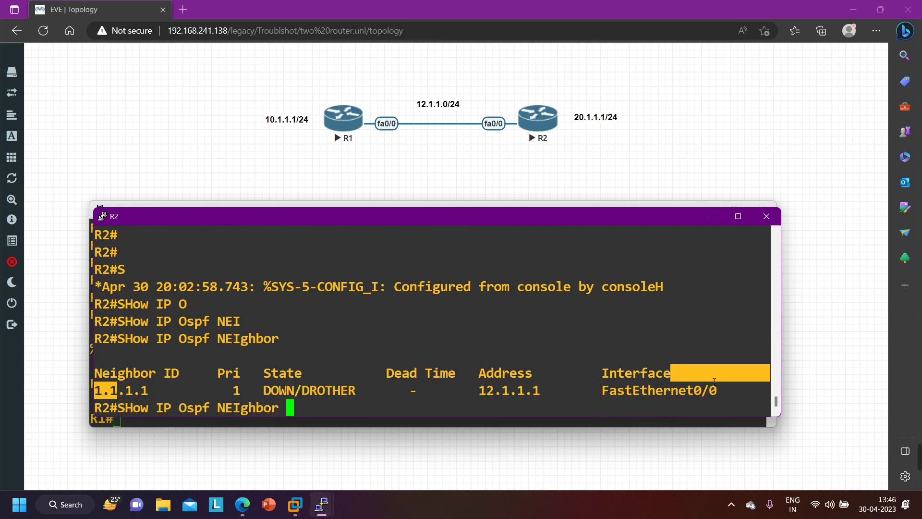
{"action": "key", "text": "Return"}
{"action": "key", "text": "Return"}
{"action": "key", "text": "Return"}
{"action": "key", "text": "Return"}
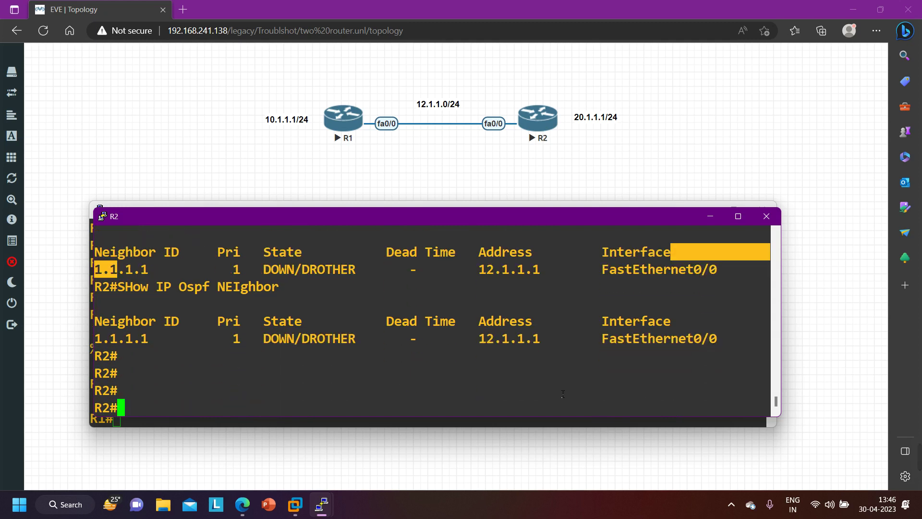
{"action": "left_click_drag", "start_coordinate": [125, 342], "coordinate": [372, 342]}
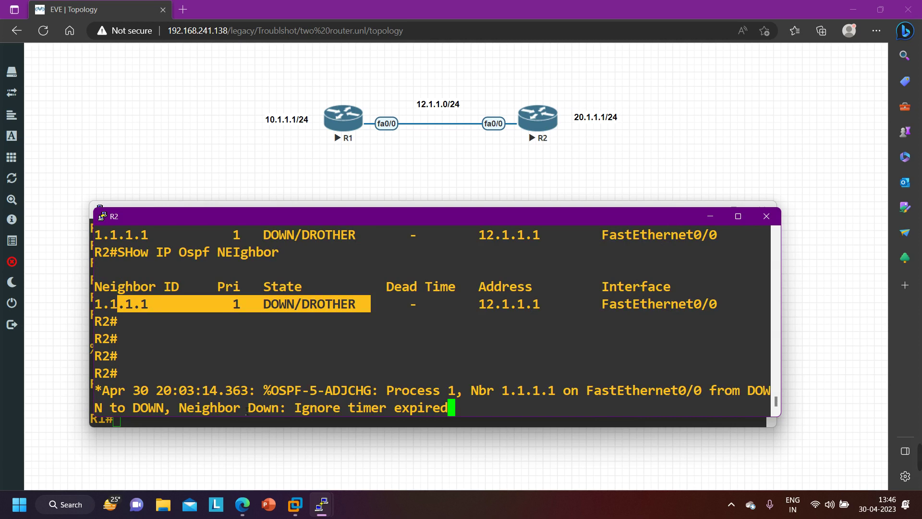
Step: Highlight the reason text in the new OSPF adjacency log message on R2, then clear the selection
{"action": "left_click_drag", "start_coordinate": [210, 406], "coordinate": [478, 413]}
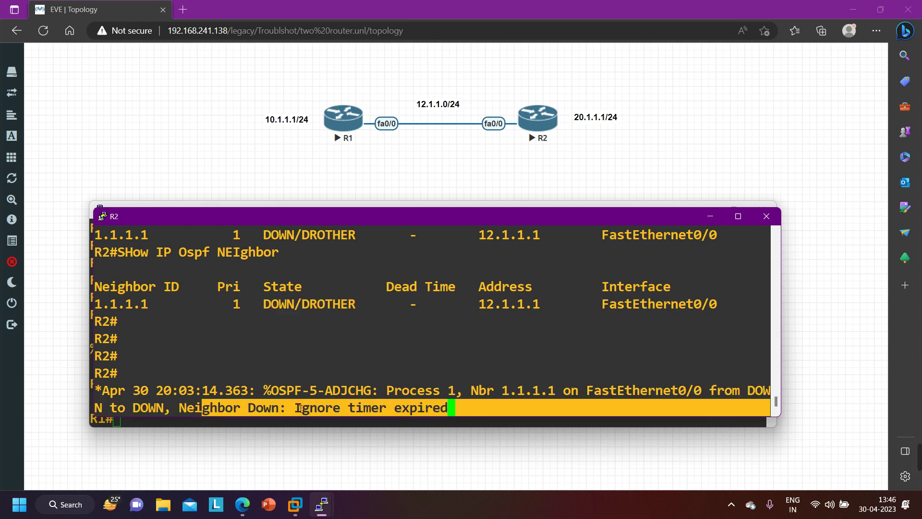
{"action": "left_click_drag", "start_coordinate": [308, 409], "coordinate": [424, 390]}
{"action": "left_click", "coordinate": [409, 350]}
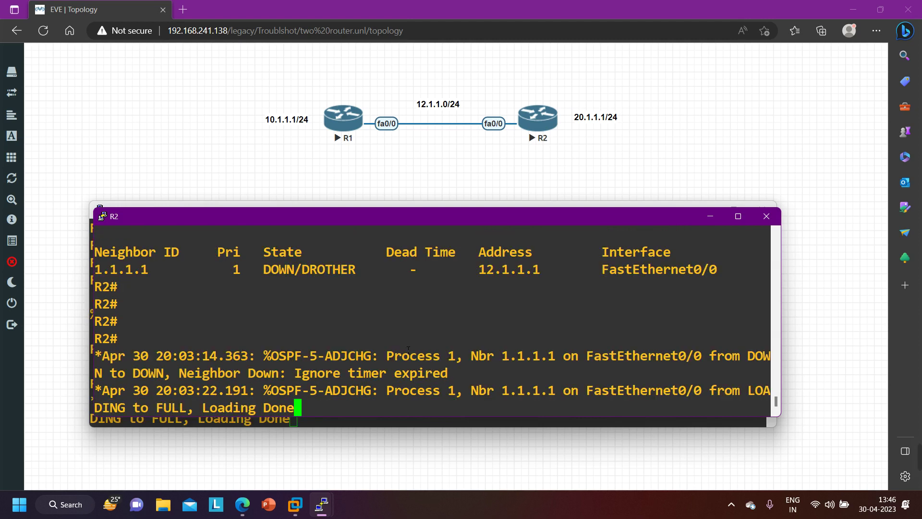
Step: Add empty prompt lines on R2, run show ip ospf neighbor again and highlight the row from State to Interface
{"action": "key", "text": "Return"}
{"action": "key", "text": "Return"}
{"action": "key", "text": "Return"}
{"action": "key", "text": "Return"}
{"action": "key", "text": "Return"}
{"action": "key", "text": "Return"}
{"action": "key", "text": "Return"}
{"action": "key", "text": "Return"}
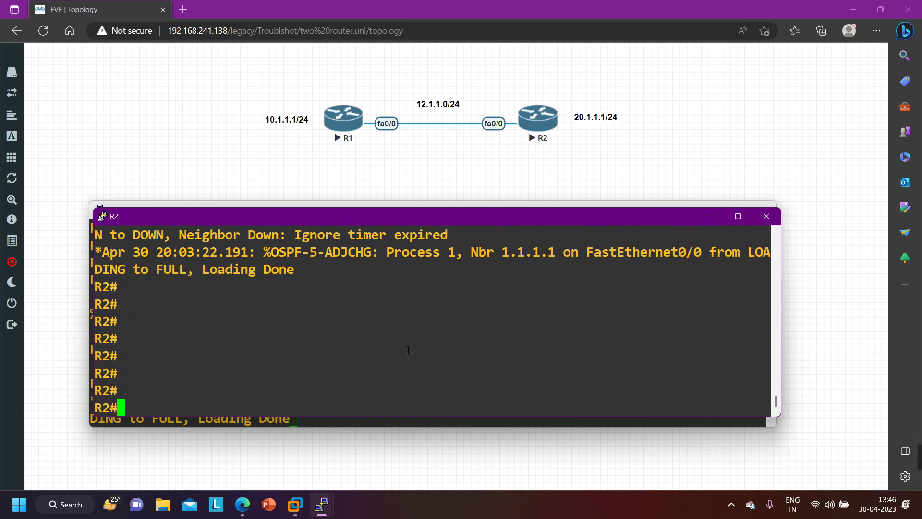
{"action": "type", "text": "SH"}
{"action": "key", "text": "Tab"}
{"action": "type", "text": "IP O"}
{"action": "key", "text": "Tab"}
{"action": "type", "text": "NEI"}
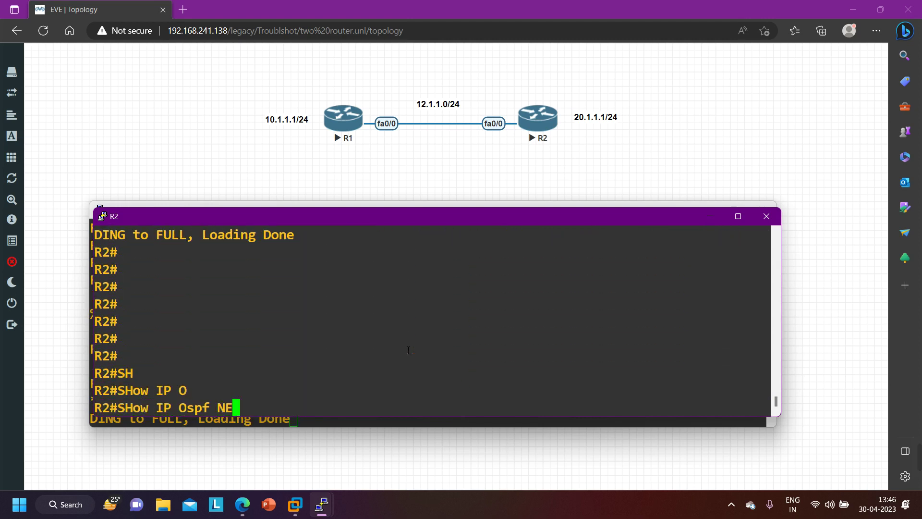
{"action": "key", "text": "Tab"}
{"action": "key", "text": "Return"}
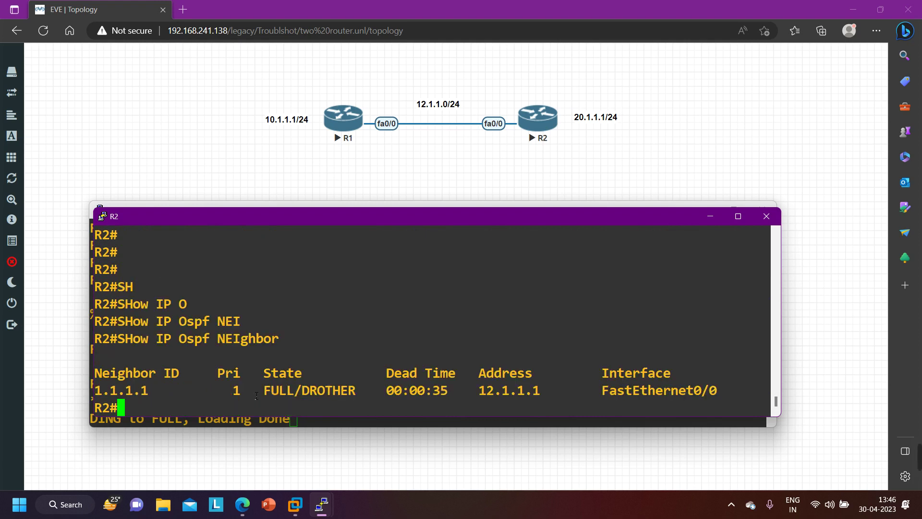
{"action": "left_click_drag", "start_coordinate": [258, 397], "coordinate": [718, 391]}
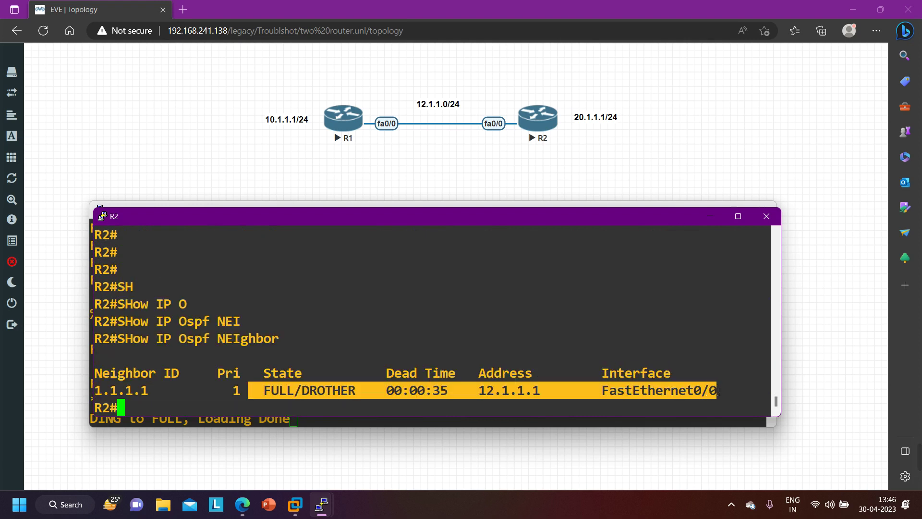